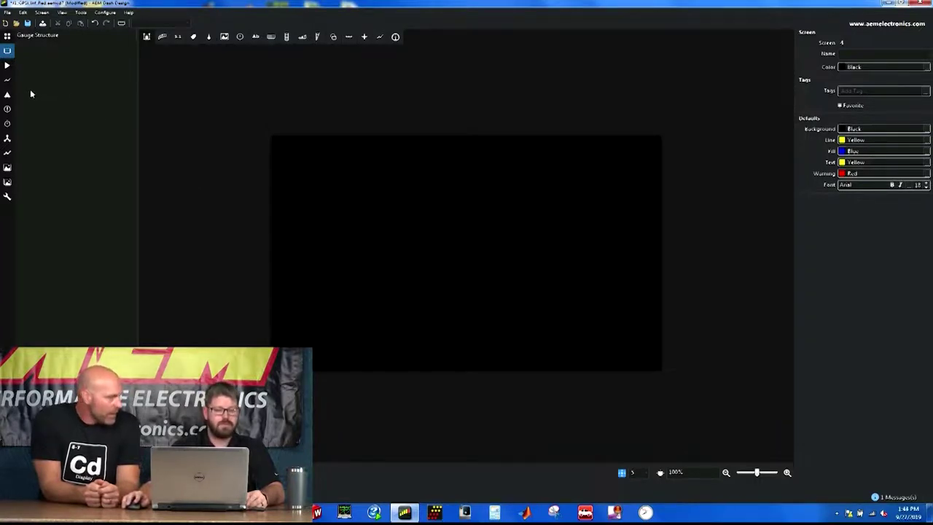
Step: Pin the navigation panel open and show the Screens grid with all seven screens
mouse_move(13, 108)
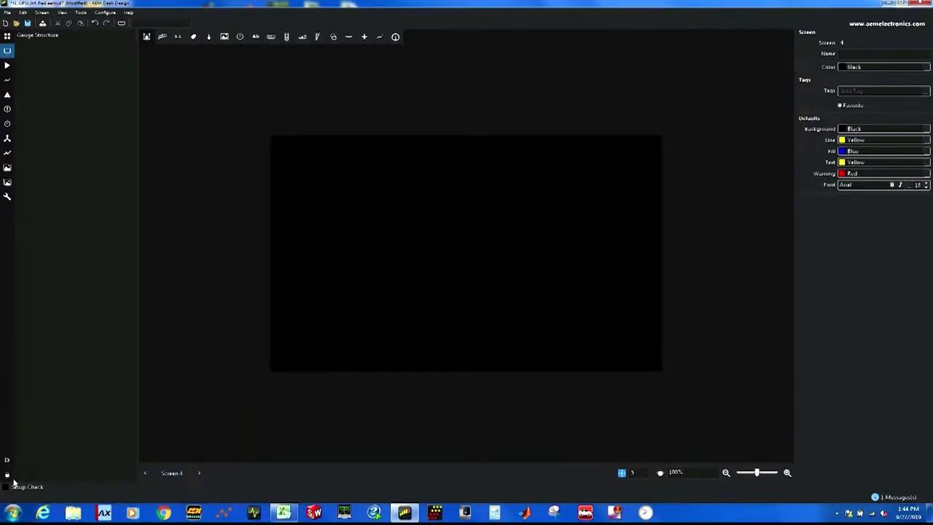
click(6, 460)
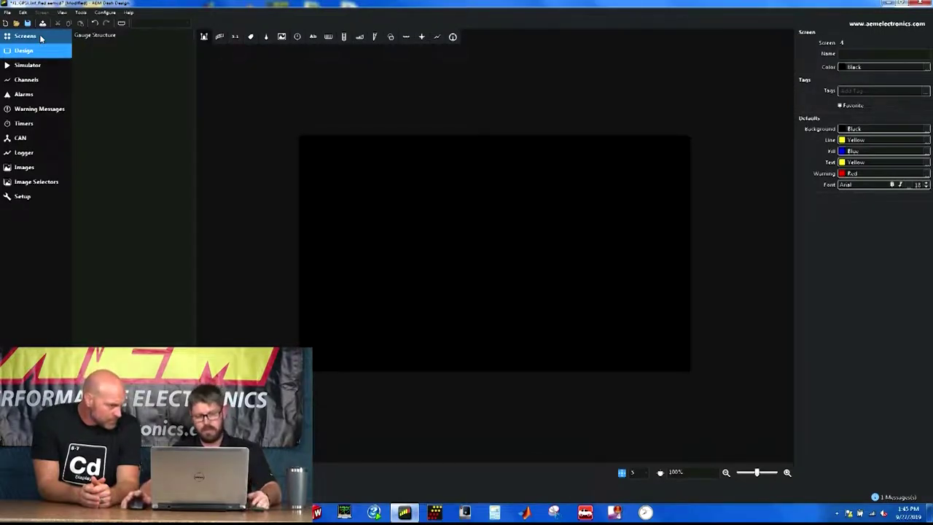
click(41, 38)
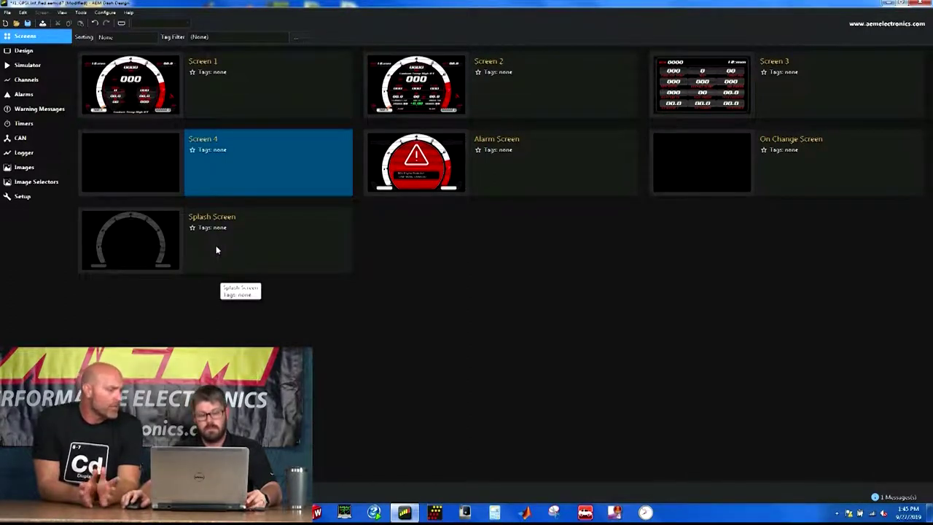
click(8, 12)
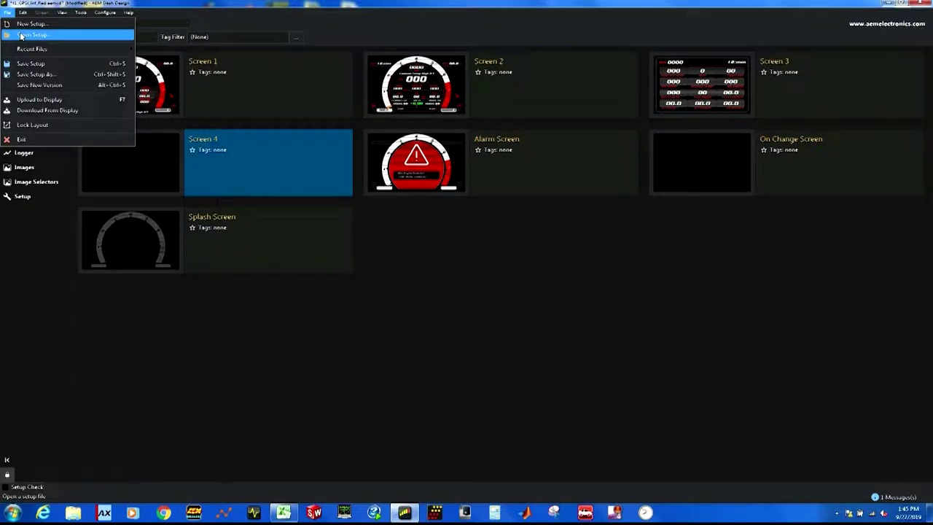
Step: Browse the Open Setup dialog to DashDesign > Setups > App Specific
click(21, 35)
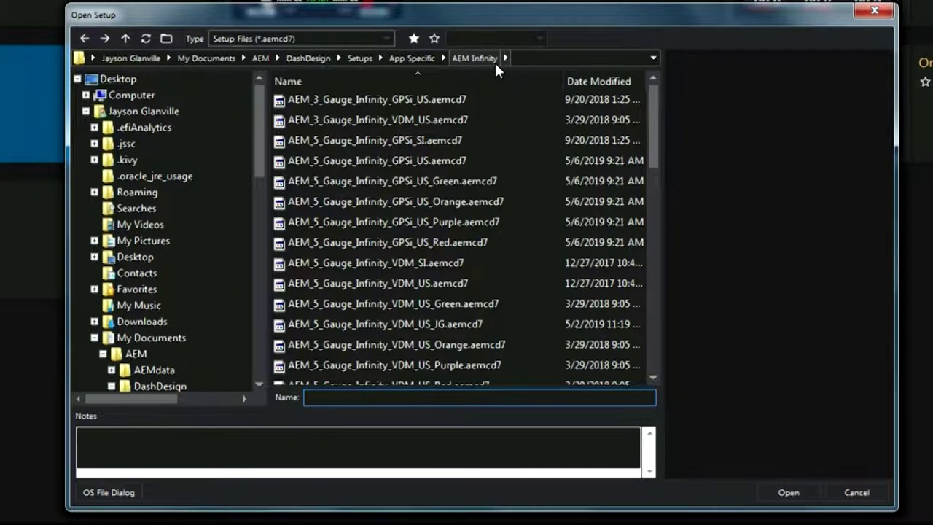
click(306, 59)
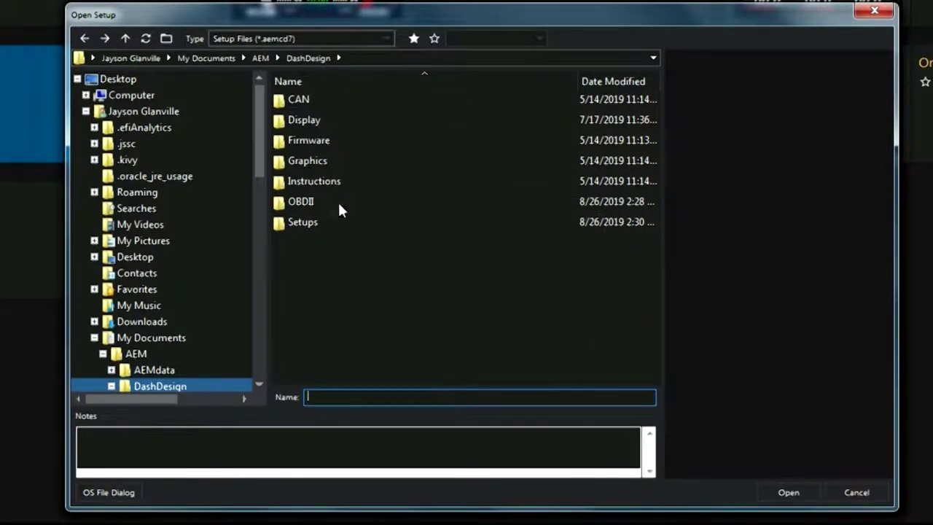
double_click(309, 230)
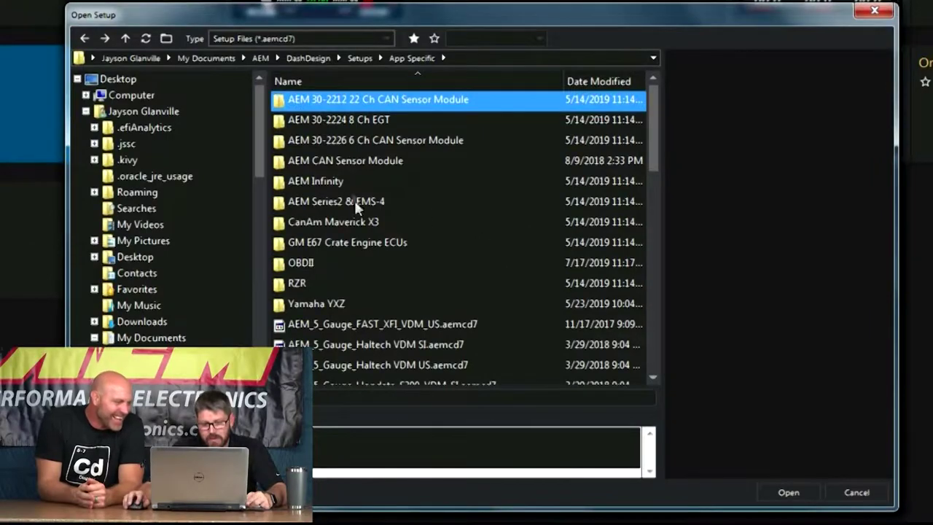
Step: Preview the AEM Infinity 5-Gauge VDM SI, 5-Gauge Red GPSi US and Default-White setups
double_click(321, 181)
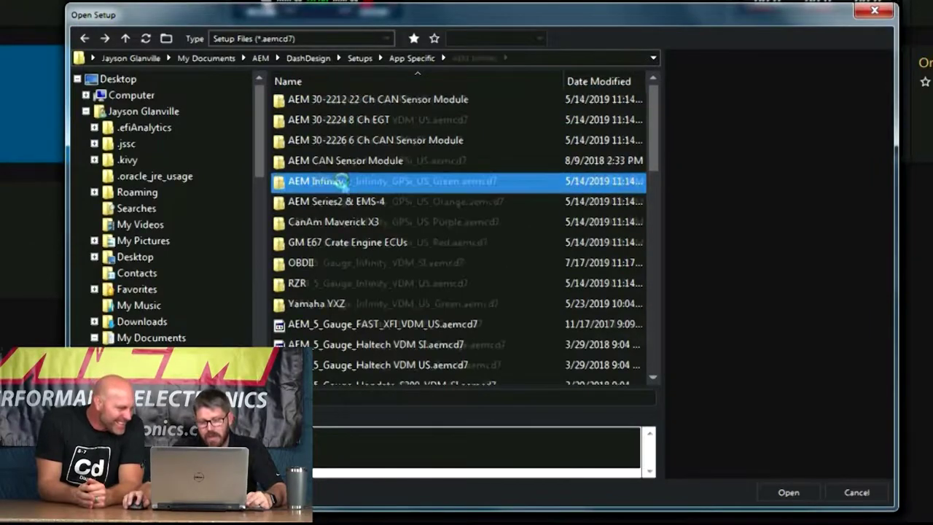
scroll(419, 187, down, 6)
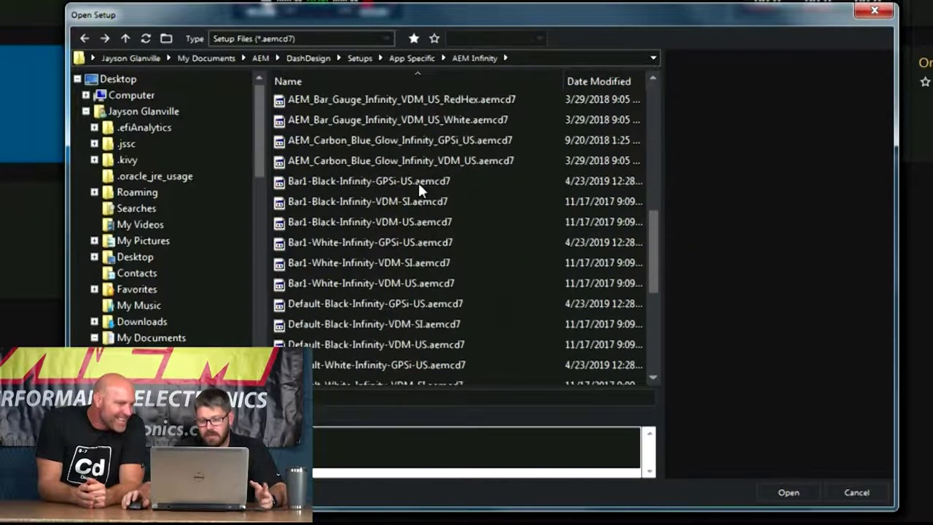
scroll(420, 188, down, 4)
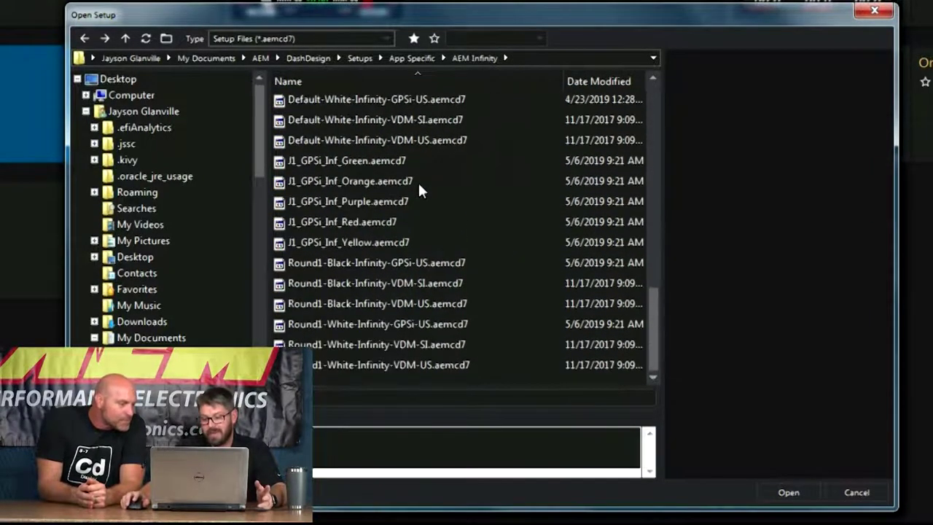
scroll(417, 181, up, 9)
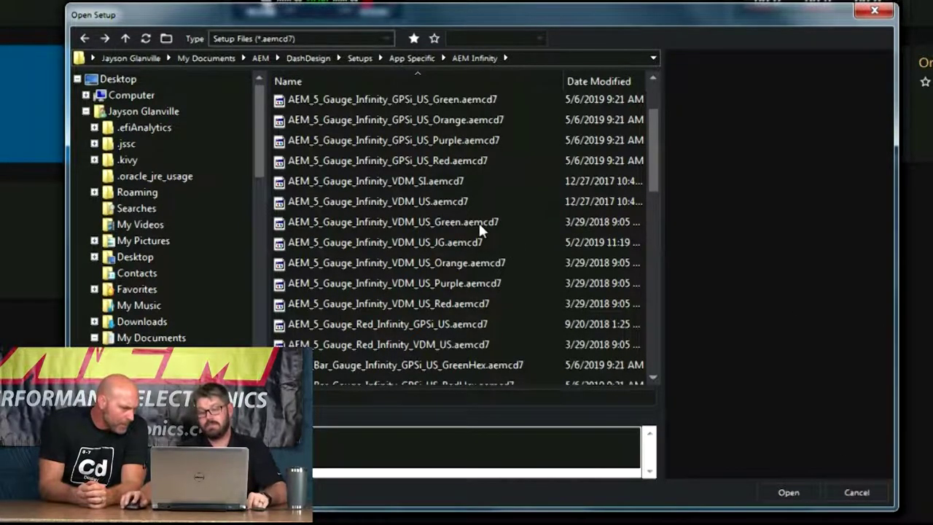
click(408, 182)
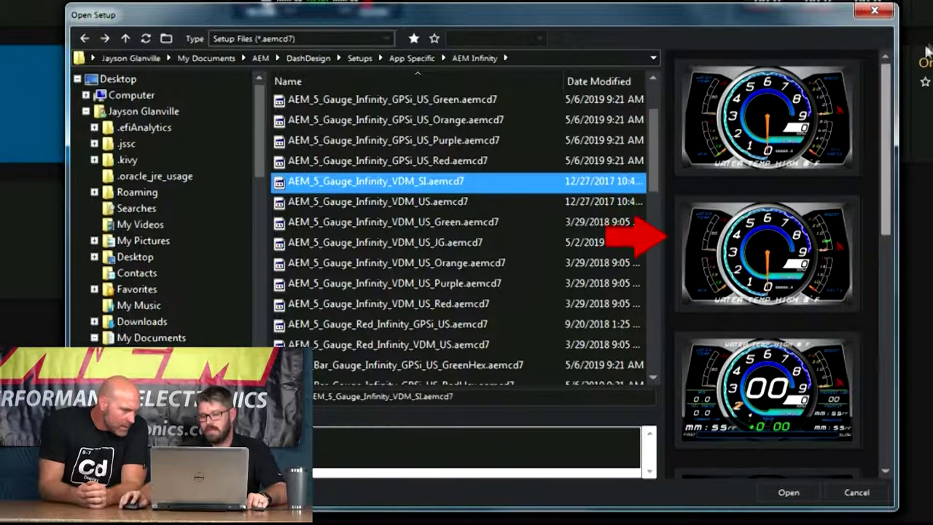
drag(885, 135, 874, 365)
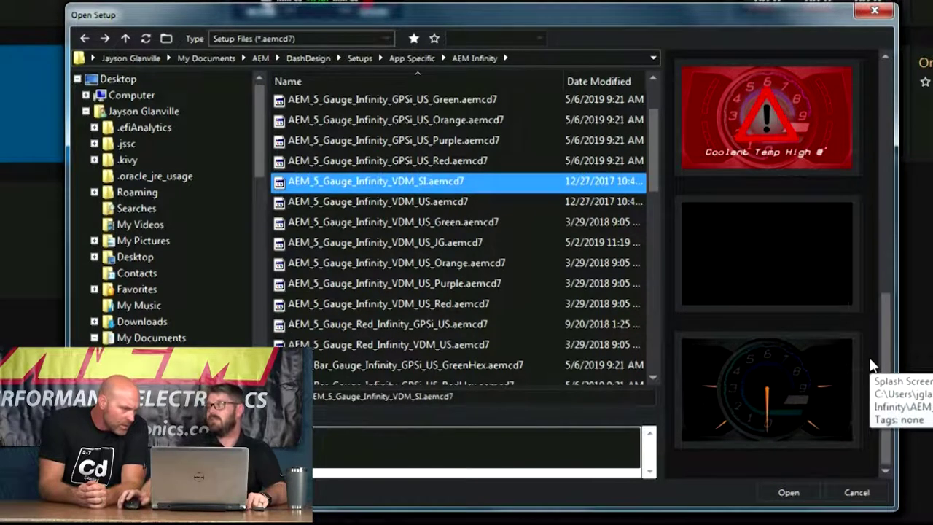
click(419, 325)
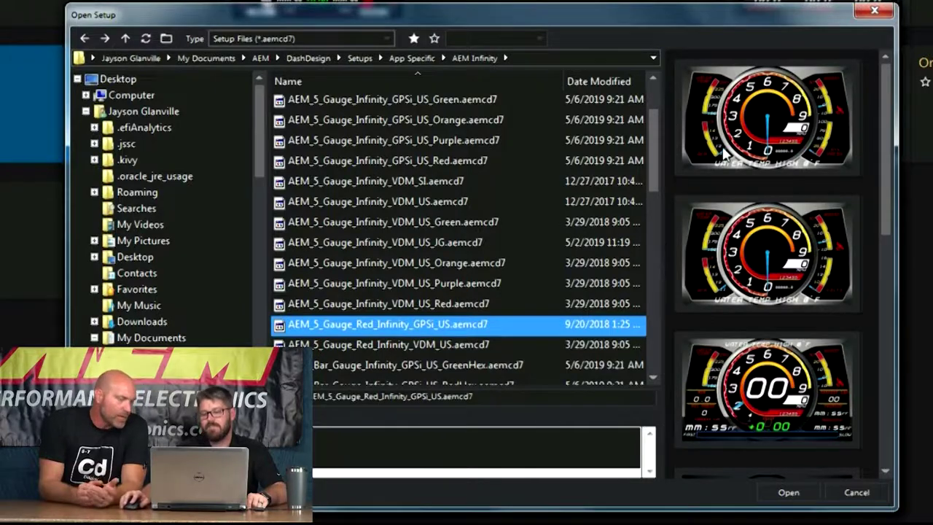
drag(654, 162, 653, 282)
click(366, 306)
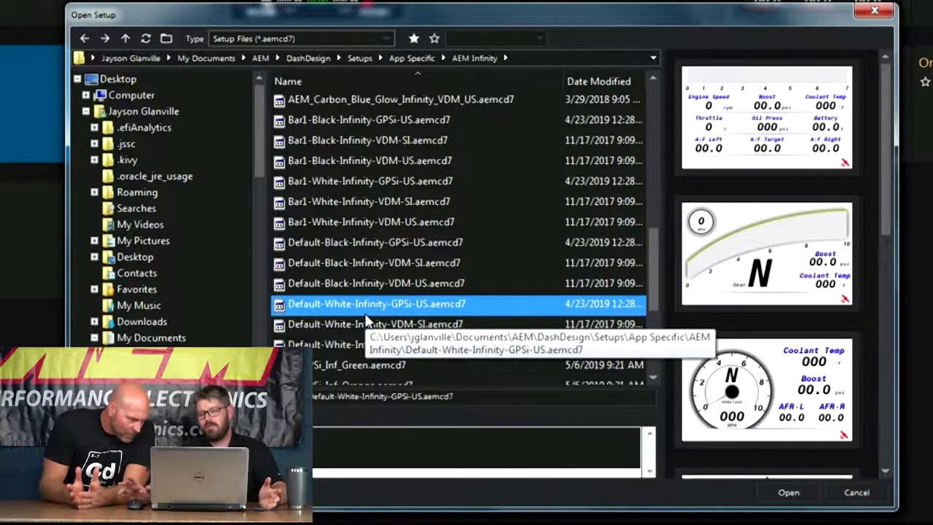
Step: Return to App Specific and preview the Holley_Sniper and MicroTech setup layouts
click(415, 60)
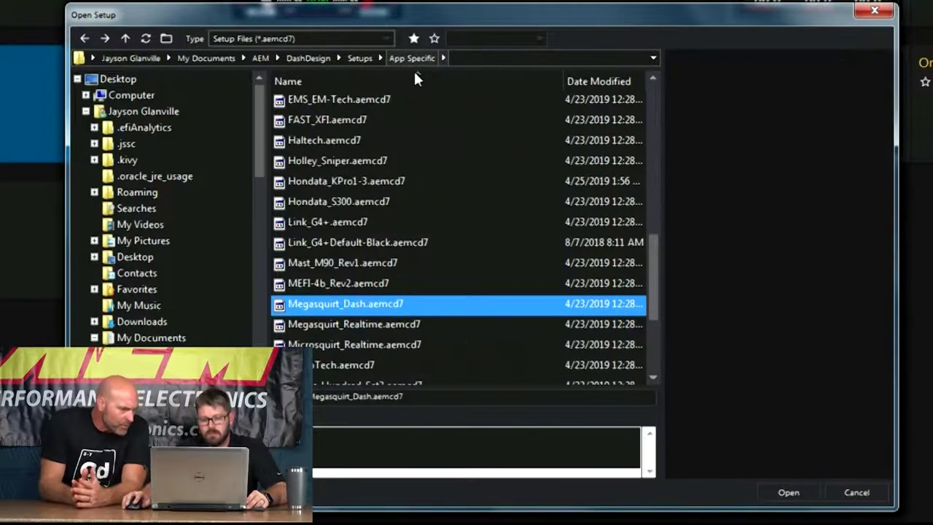
click(374, 162)
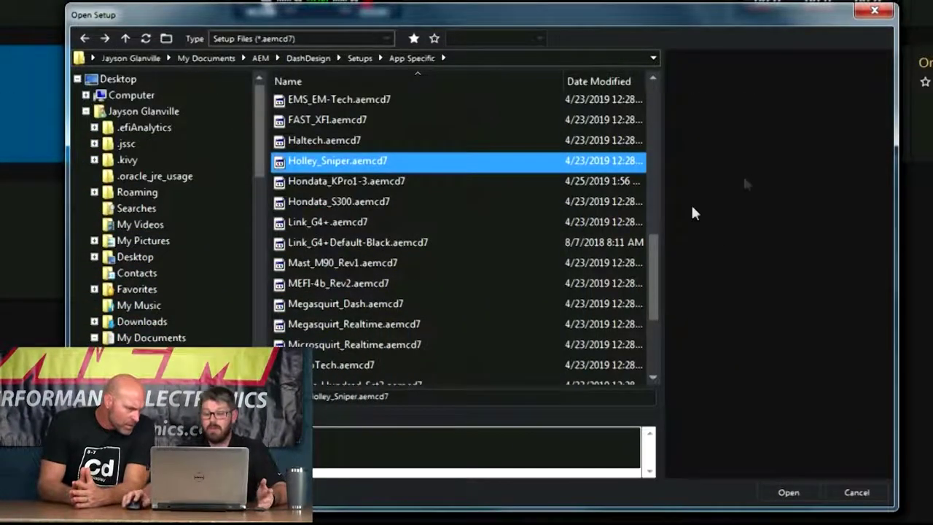
scroll(633, 191, up, 7)
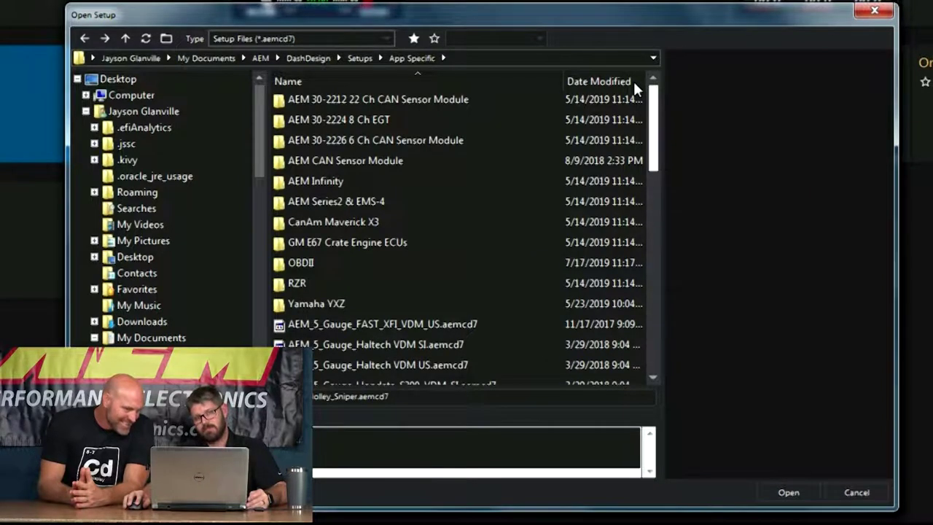
drag(652, 120, 666, 345)
click(352, 200)
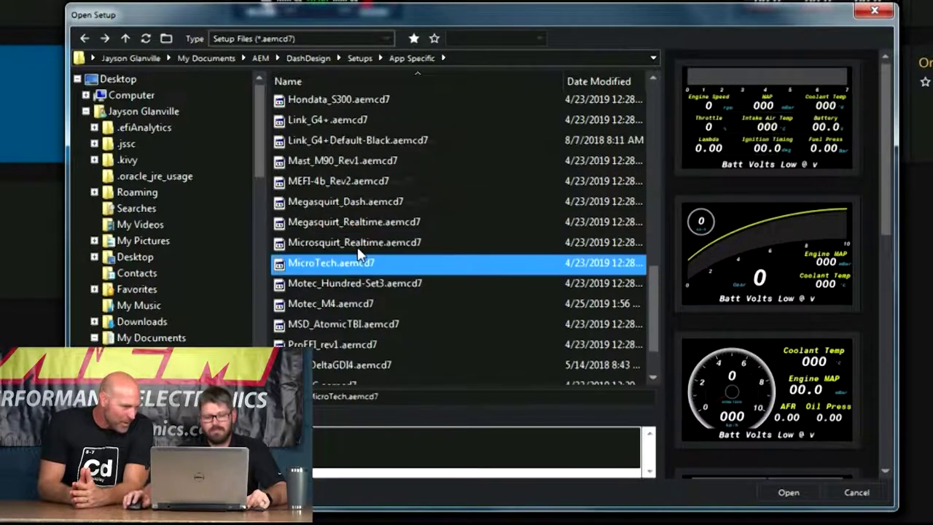
scroll(358, 255, up, 1)
scroll(358, 253, up, 1)
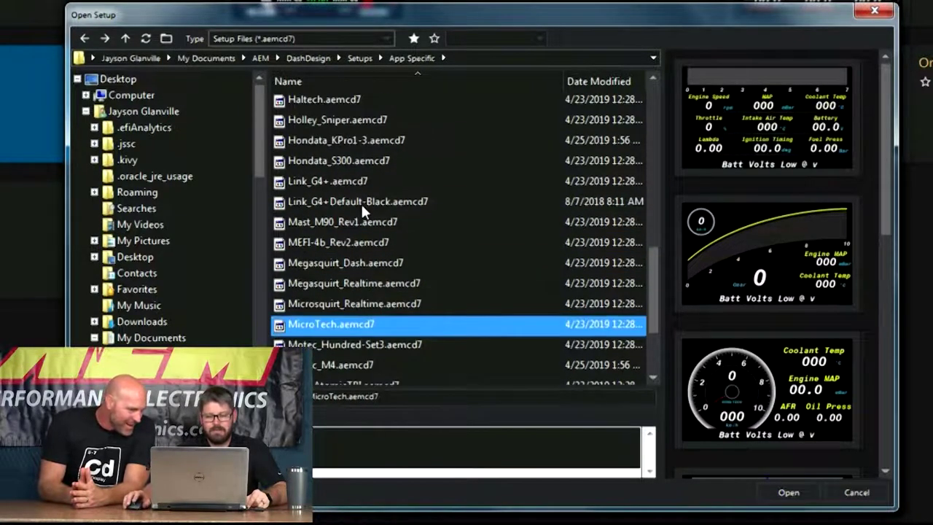
Step: Preview the Hondata, Link_G4+ and Mast_M90 setups, then enter the CanAm Maverick X3 folder
click(365, 128)
click(363, 146)
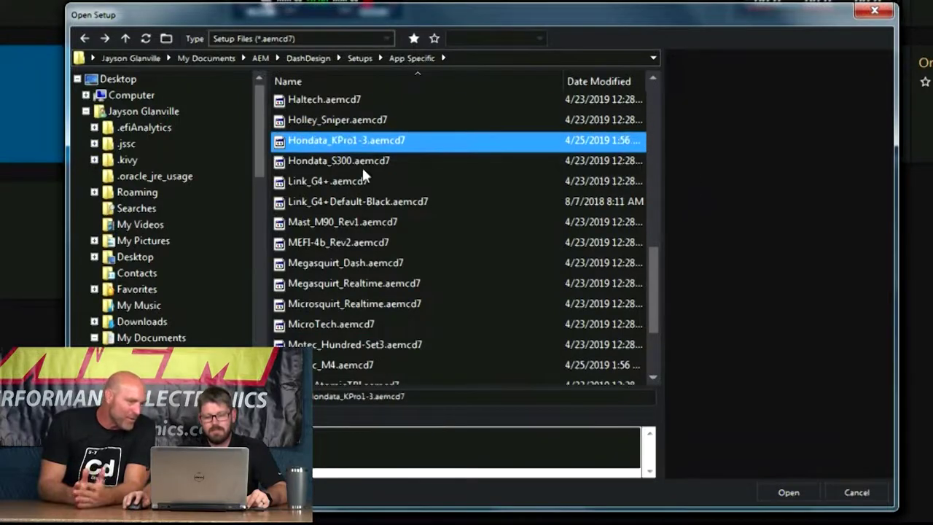
click(364, 166)
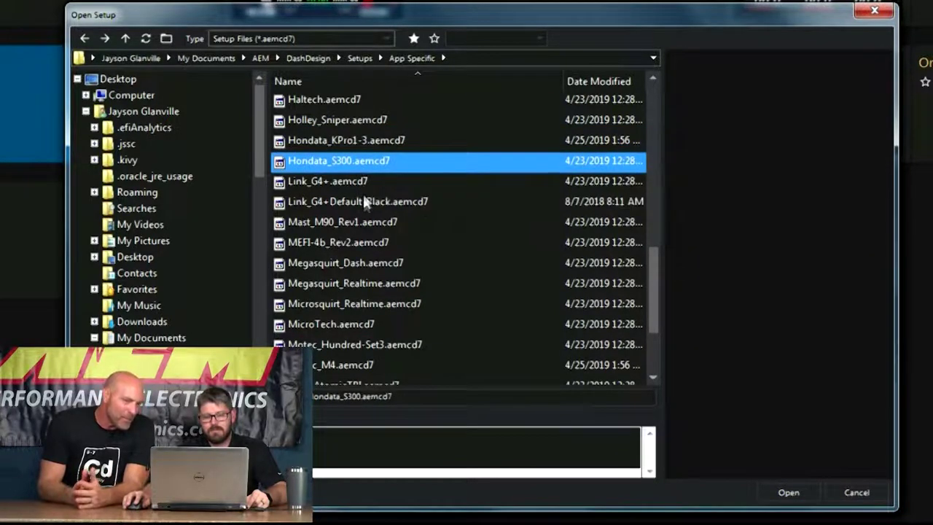
click(362, 188)
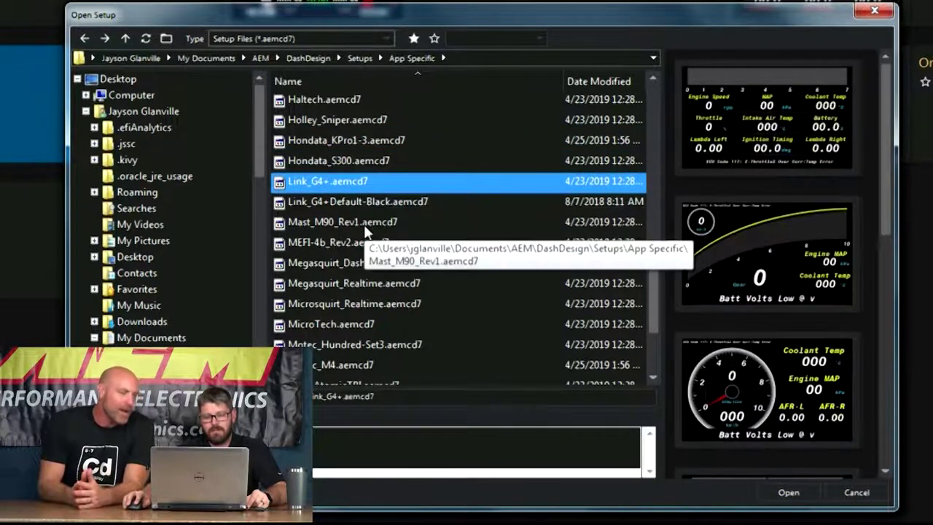
click(366, 227)
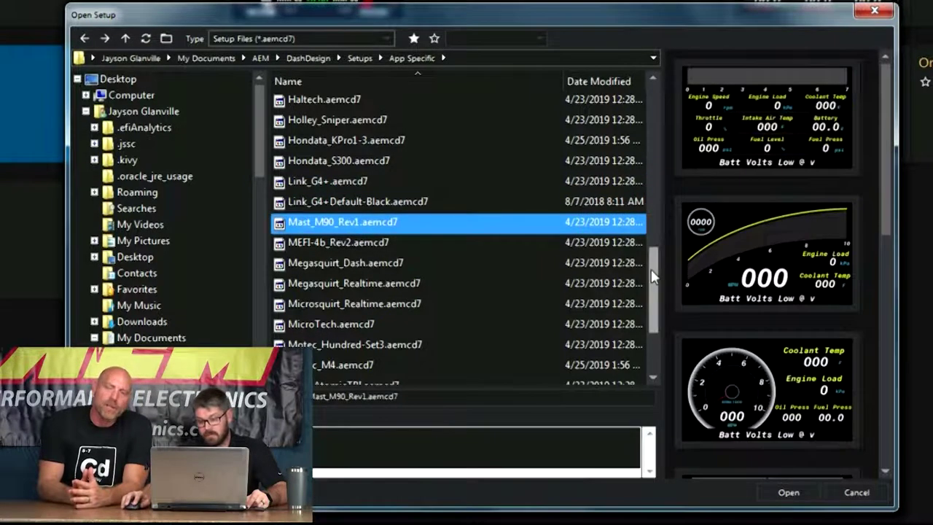
drag(654, 298, 634, 82)
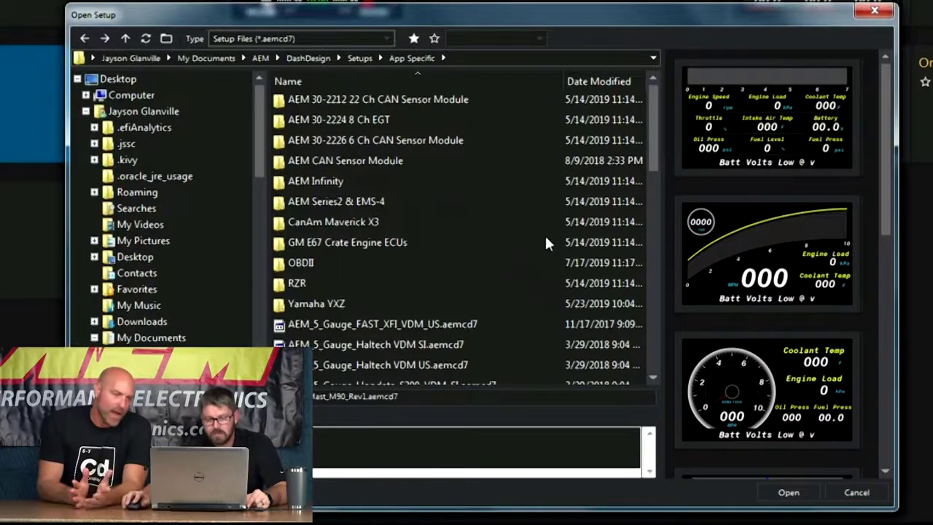
double_click(373, 222)
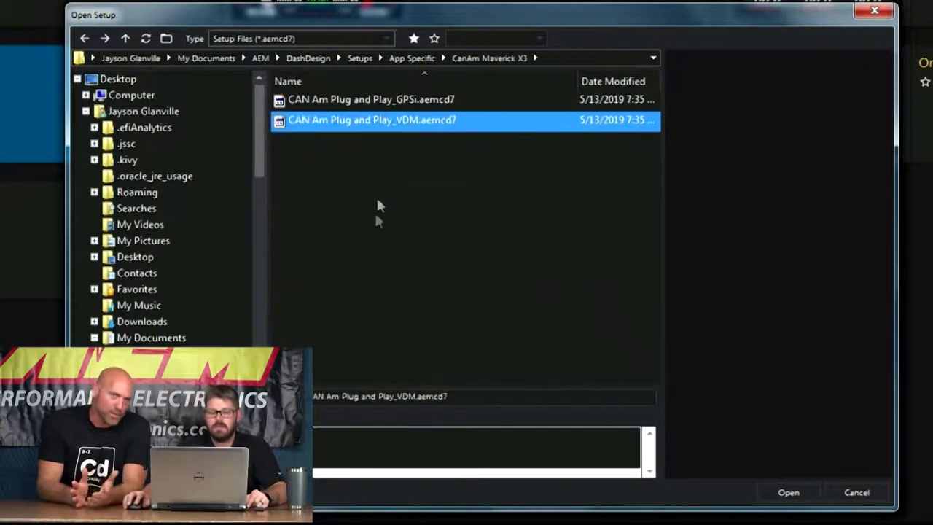
Step: Load CAN Am Plug and Play_GPSi.aemcd7, discarding changes to the previous setup
click(383, 101)
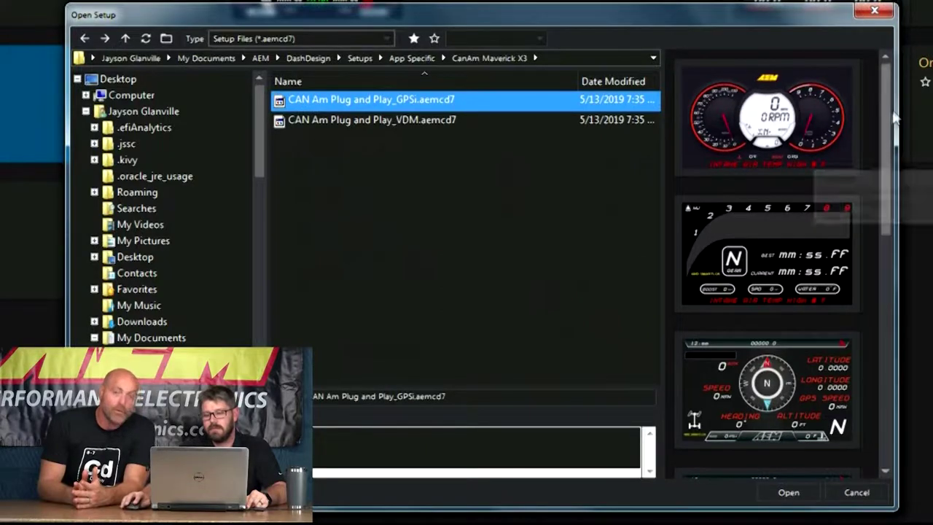
drag(888, 131, 882, 66)
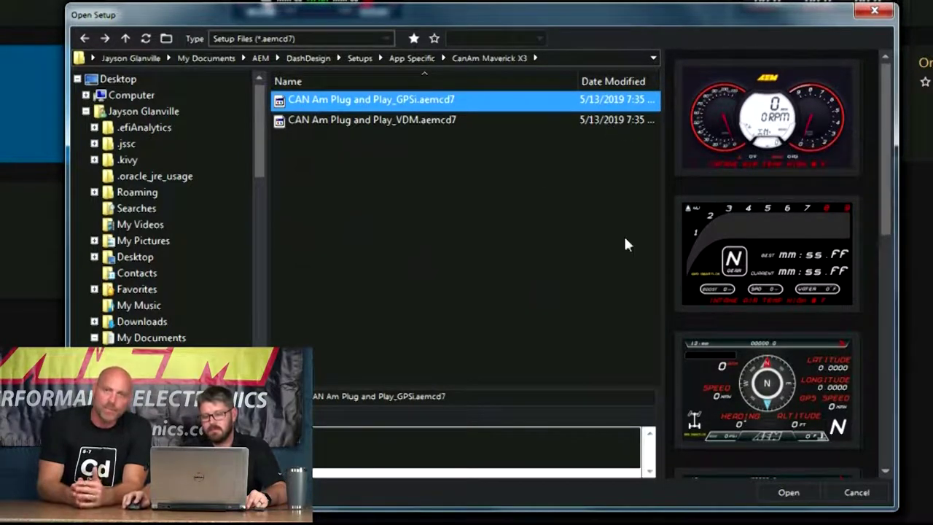
double_click(627, 105)
click(408, 304)
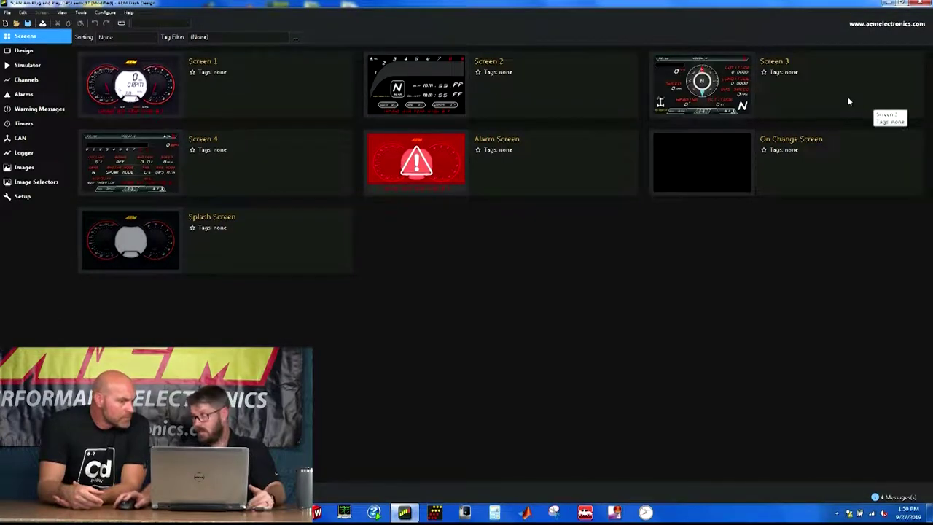
Step: Open the Alarm Screen for editing and bring up its Edit Tag Definitions dialog
double_click(225, 93)
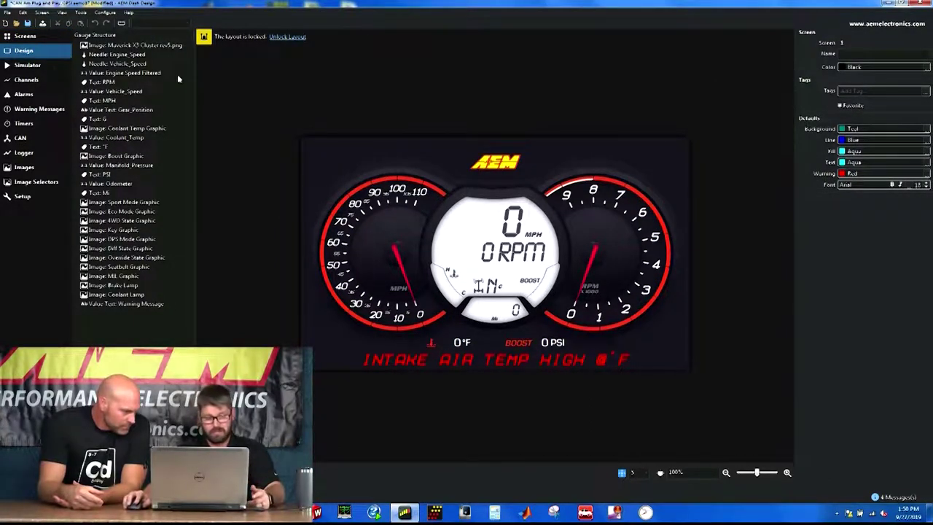
click(25, 36)
double_click(533, 169)
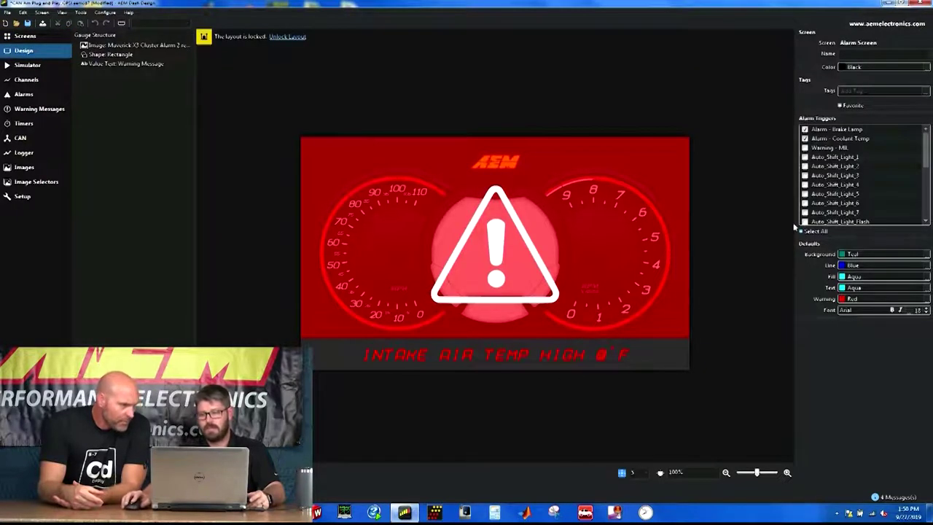
click(25, 36)
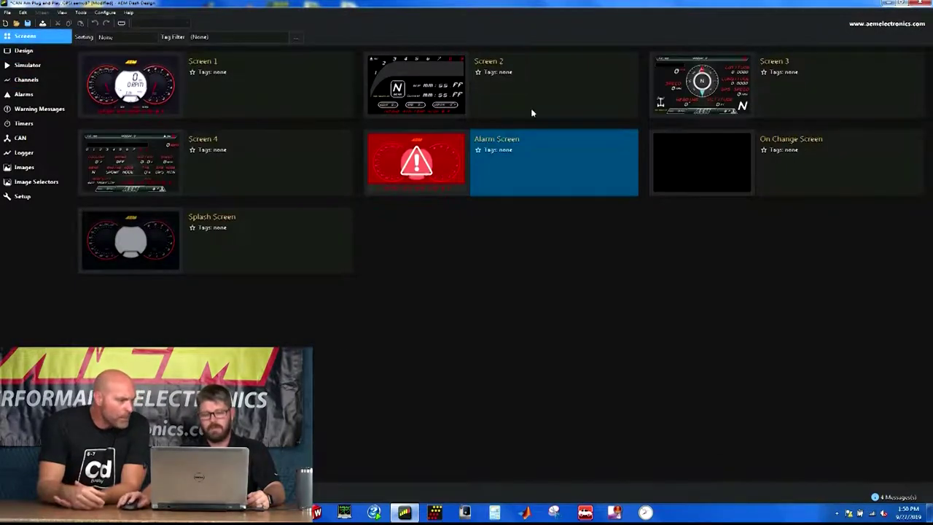
double_click(532, 162)
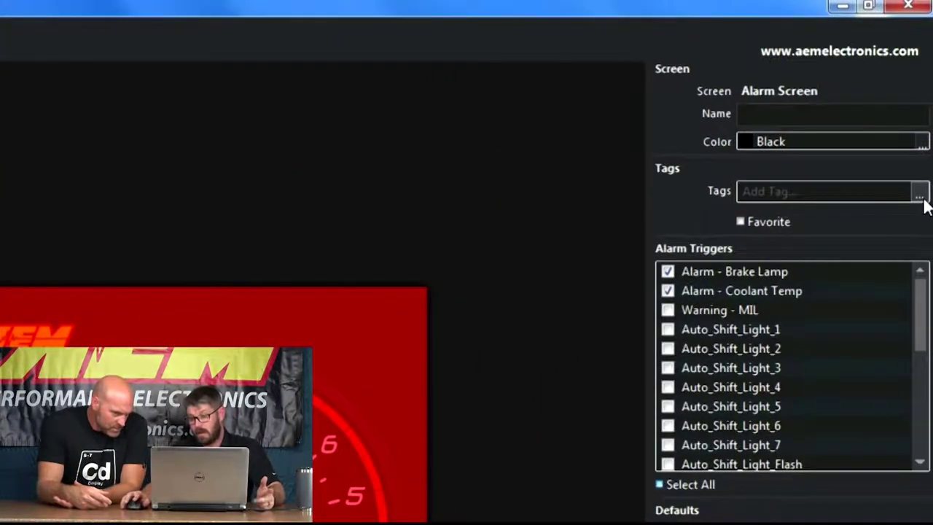
click(920, 195)
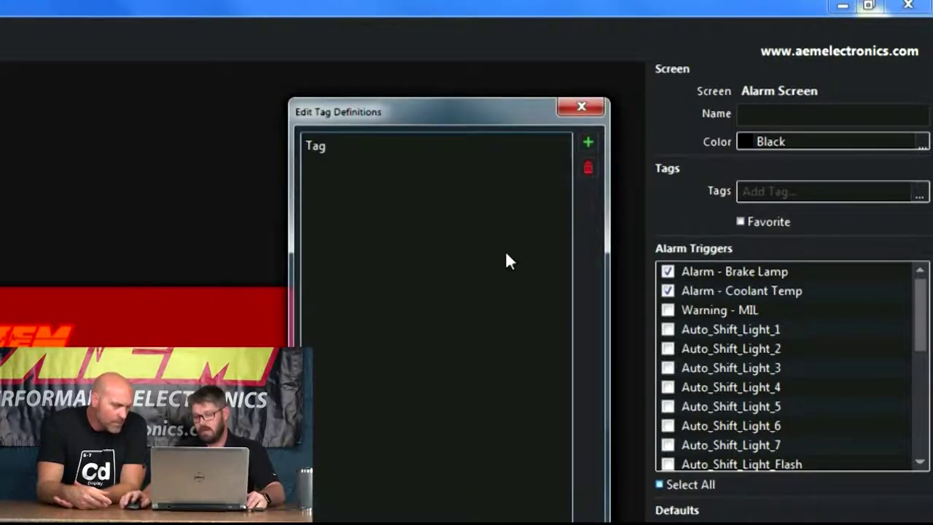
Step: Create and apply the tags 'Alarm' and 'FeelingCute' on the Alarm Screen
click(588, 142)
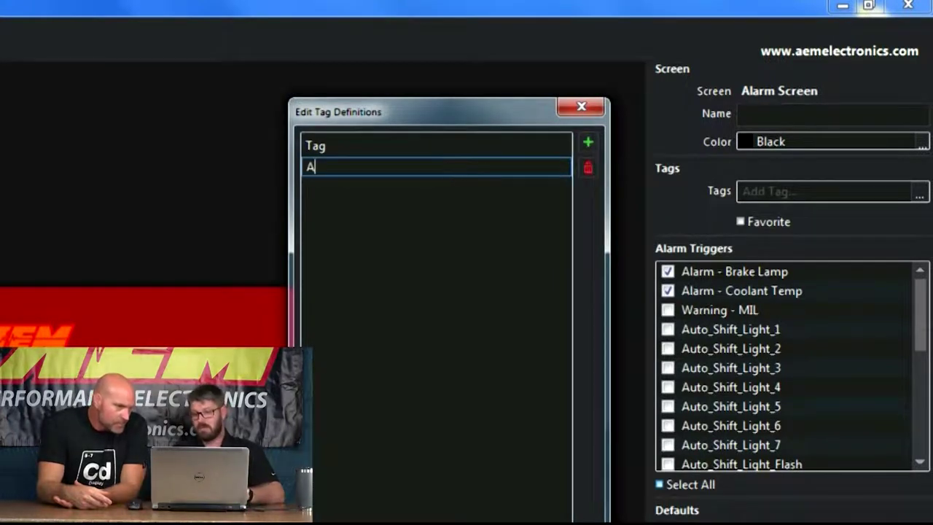
text(Alarm)
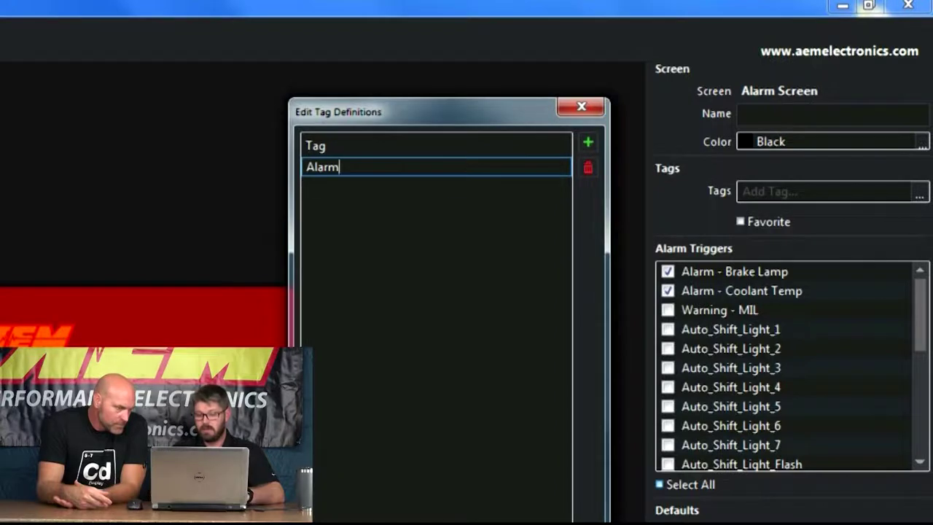
key(Return)
click(531, 171)
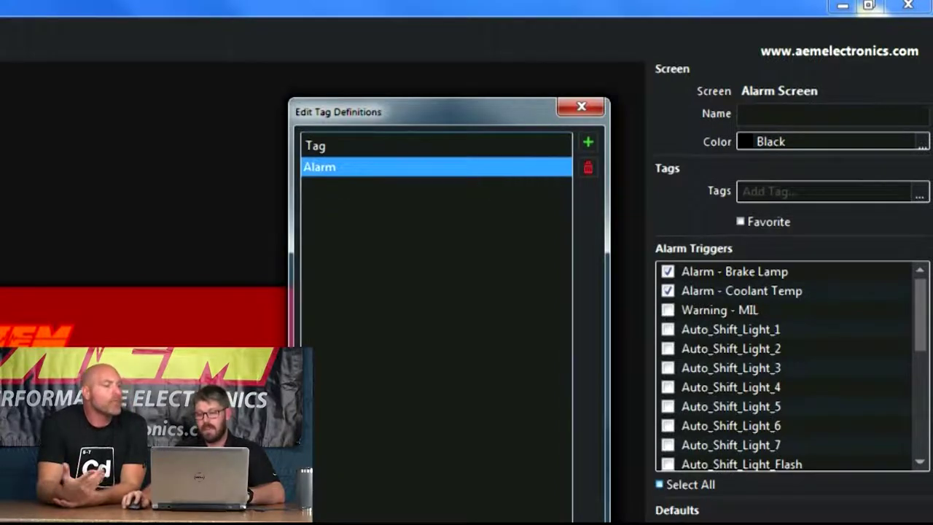
key(Escape)
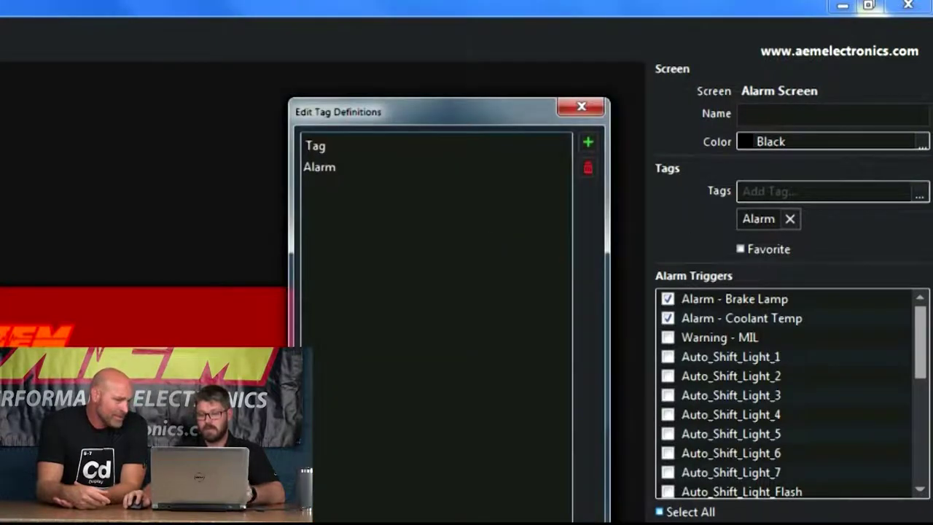
click(592, 144)
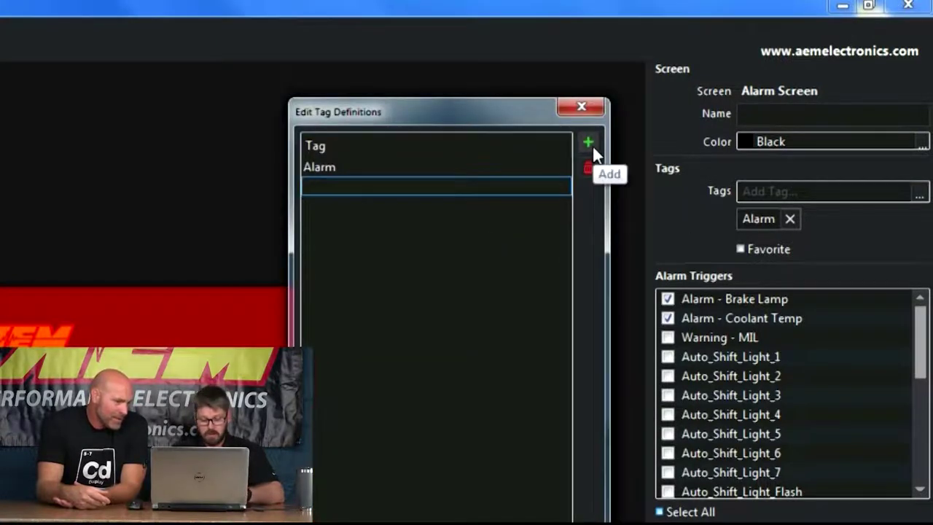
text(FeelingCute)
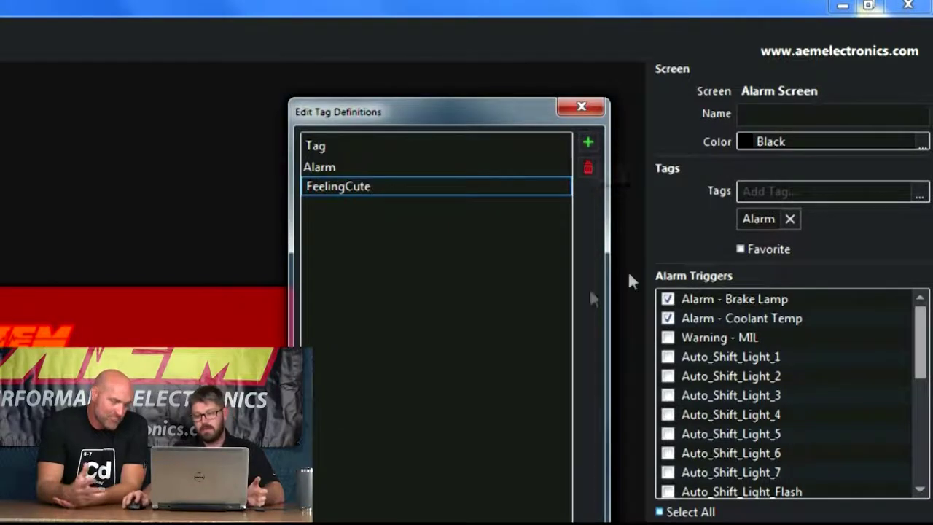
key(Return)
key(Return)
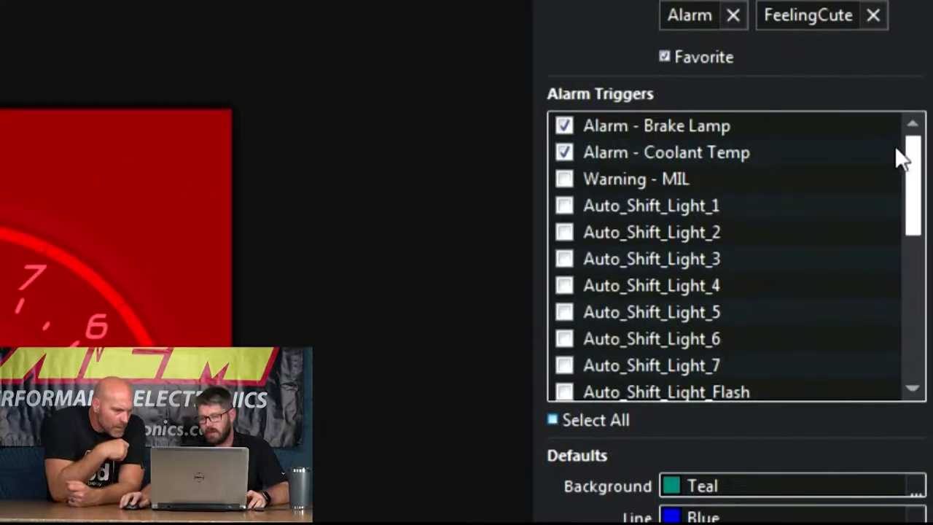
Step: Toggle the Warning - MIL trigger on and back off in Alarm Triggers
click(560, 177)
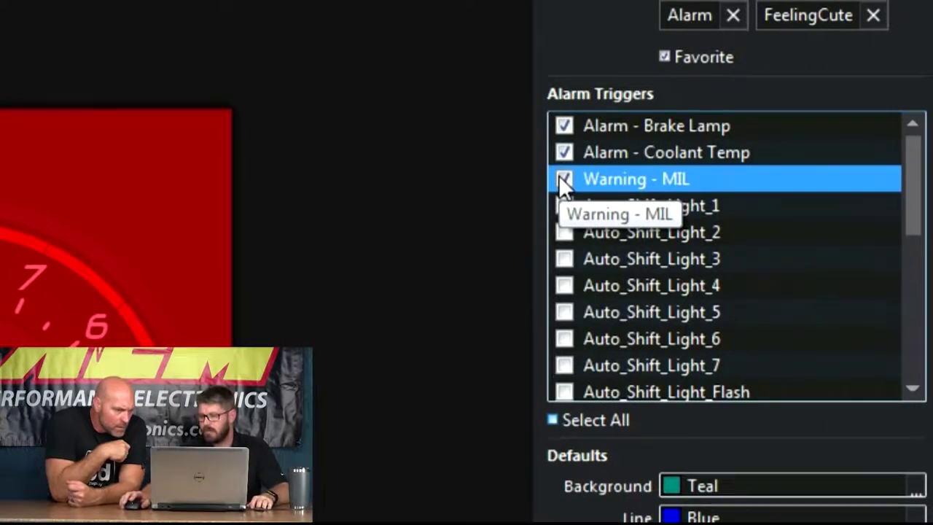
click(560, 179)
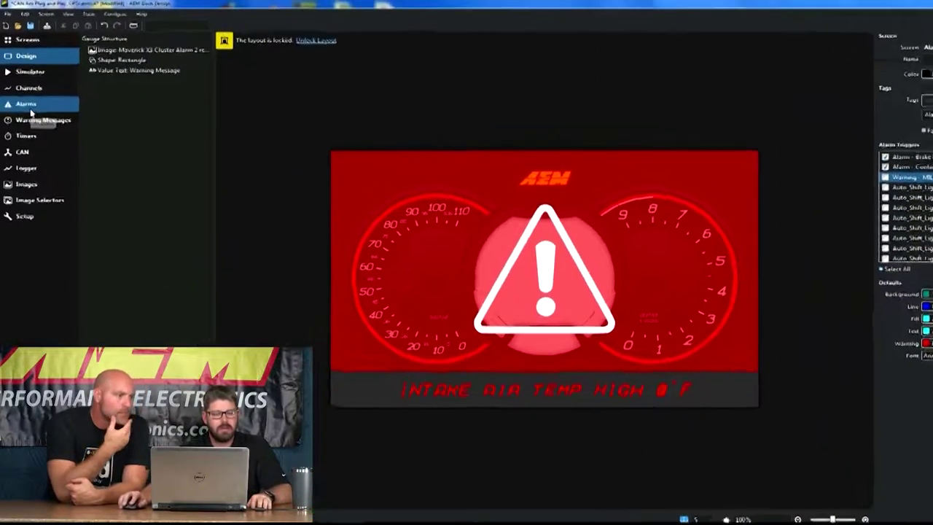
Step: Add a new alarm channel on the Alarms page and rename it 'Lawson Happy Feelings'
click(31, 109)
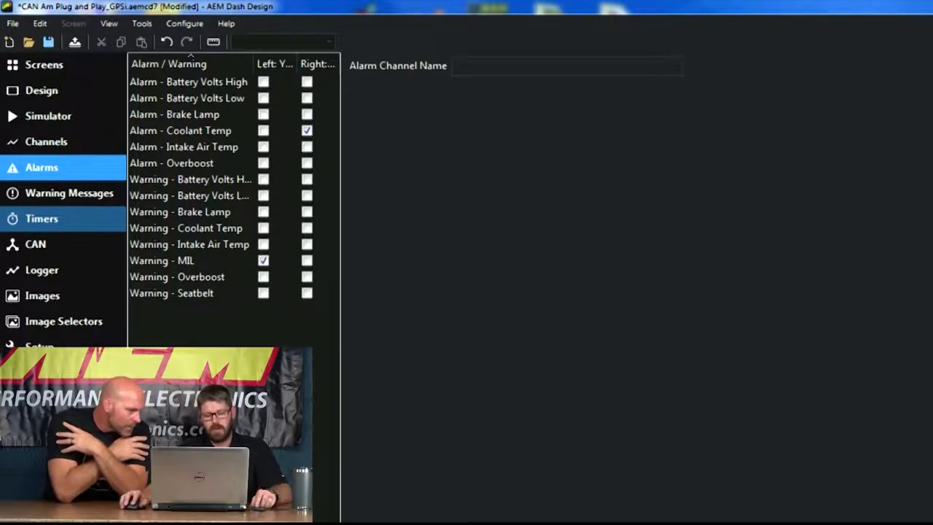
click(302, 454)
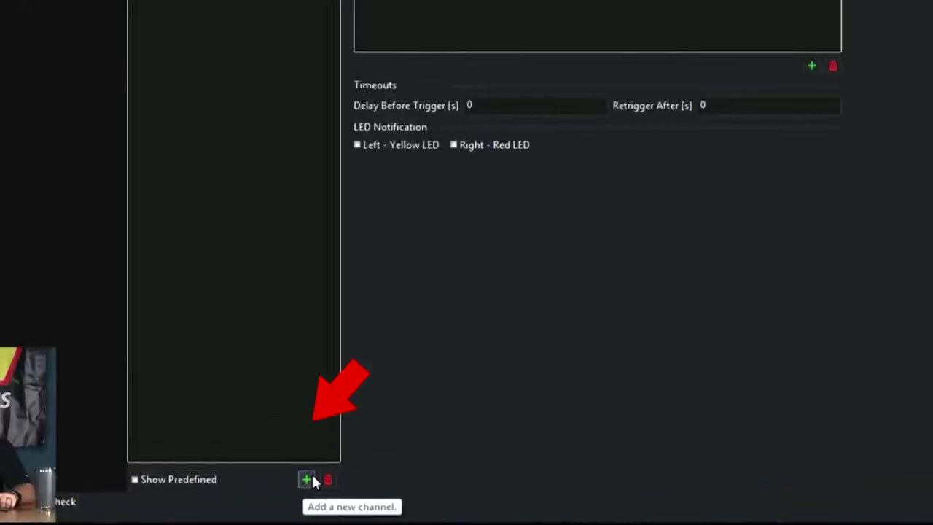
click(504, 51)
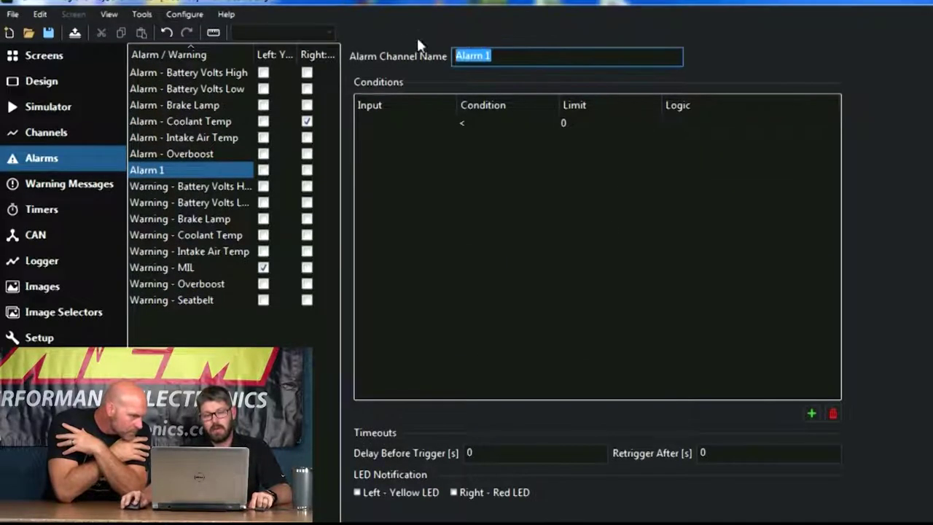
text(La)
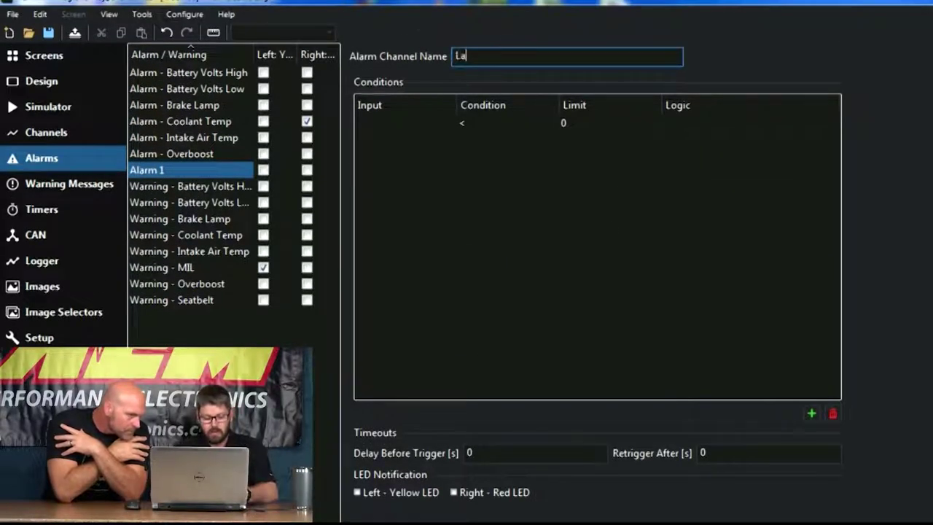
text(wson Happ)
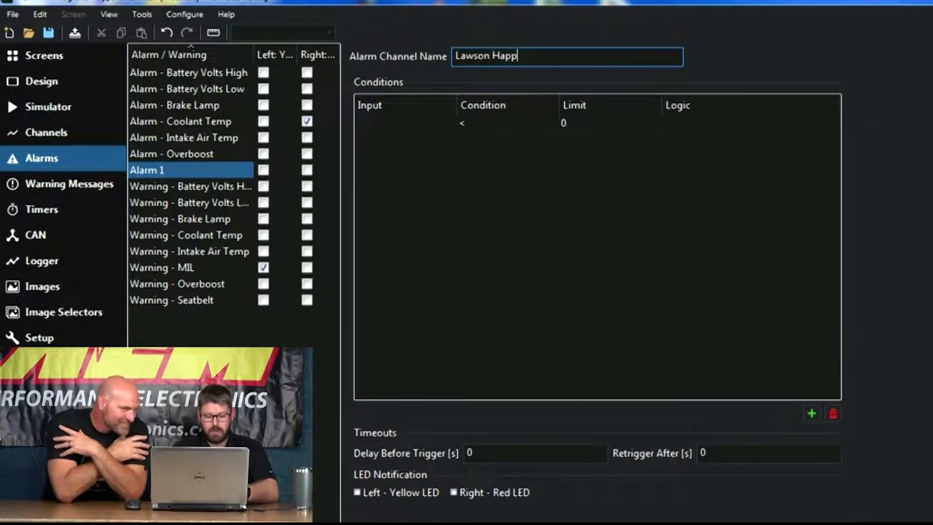
text(y Feeli)
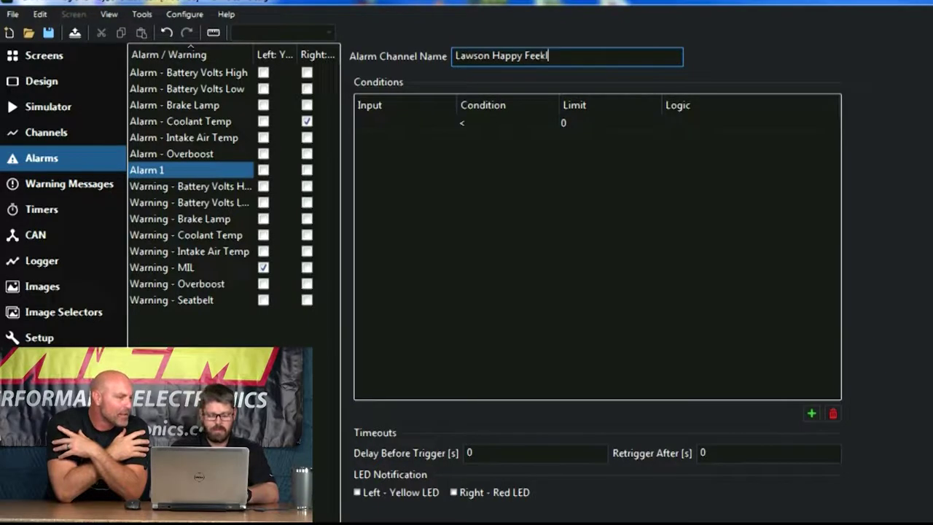
key(BackSpace)
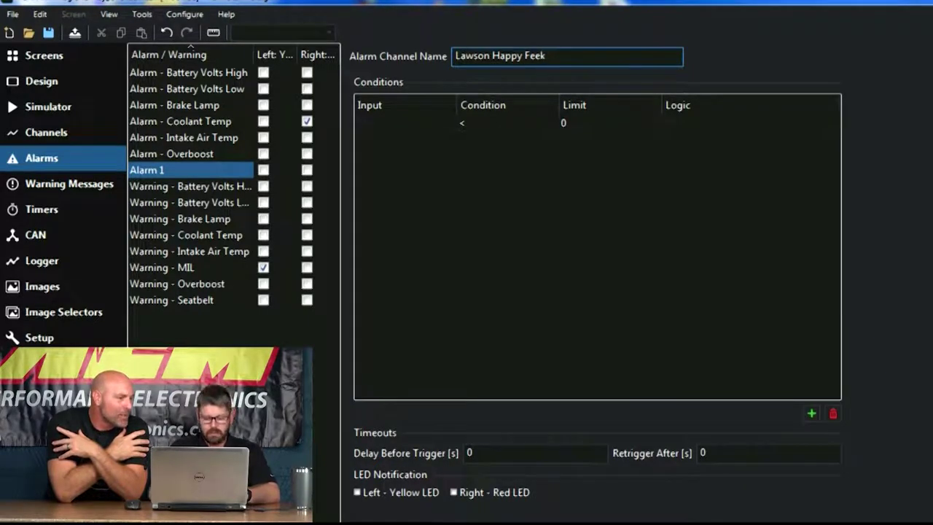
text(ings)
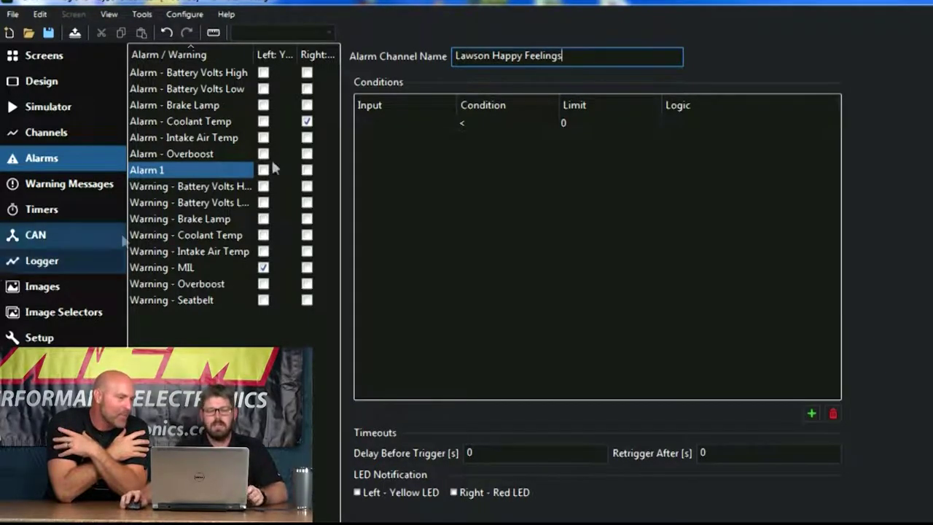
Step: Set the first alarm condition to Engine_Speed [rpm] greater than 5000
click(405, 124)
click(449, 124)
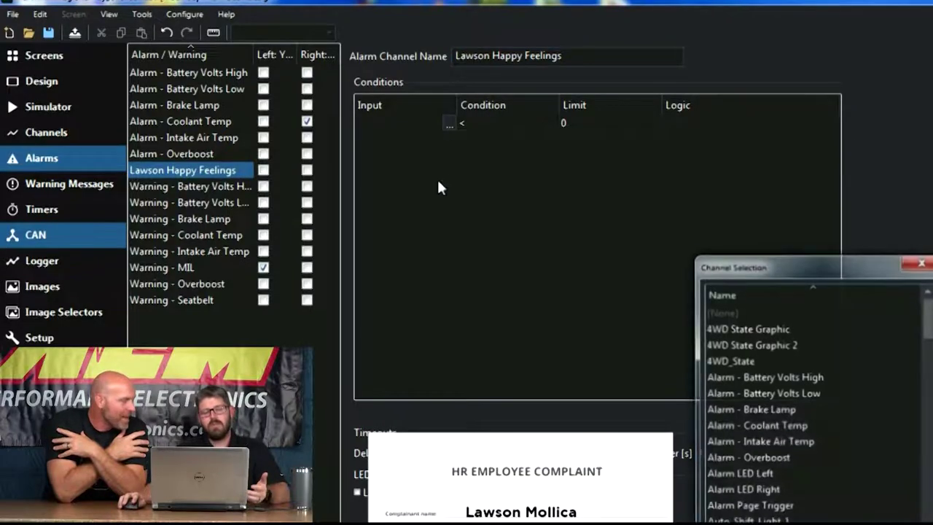
drag(924, 316, 932, 435)
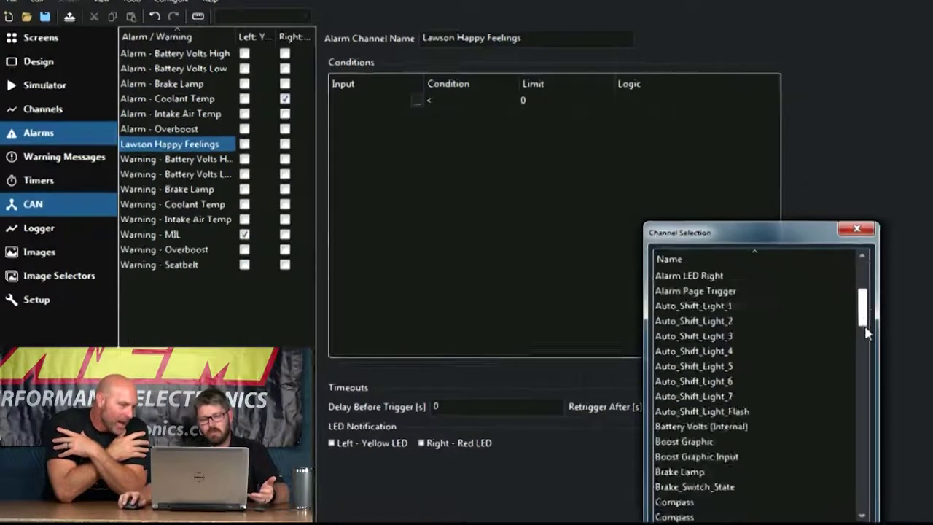
drag(795, 342, 793, 328)
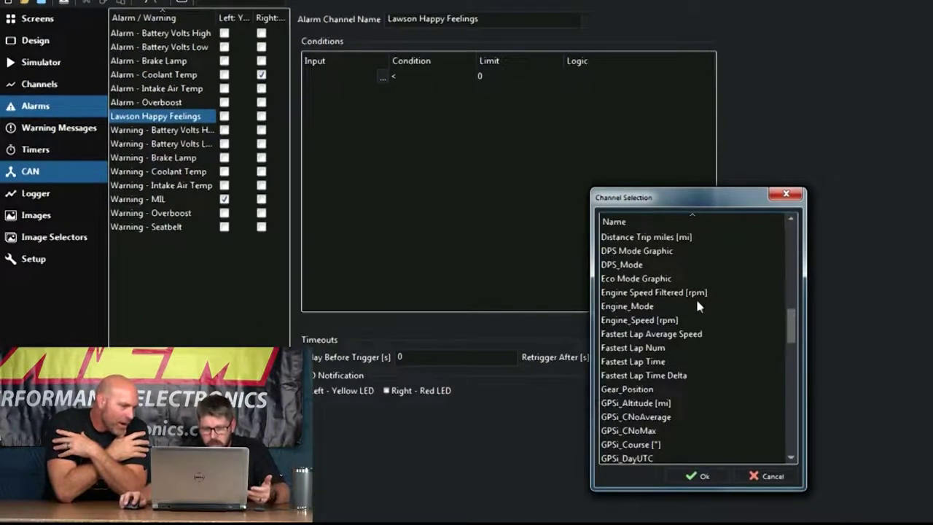
double_click(677, 321)
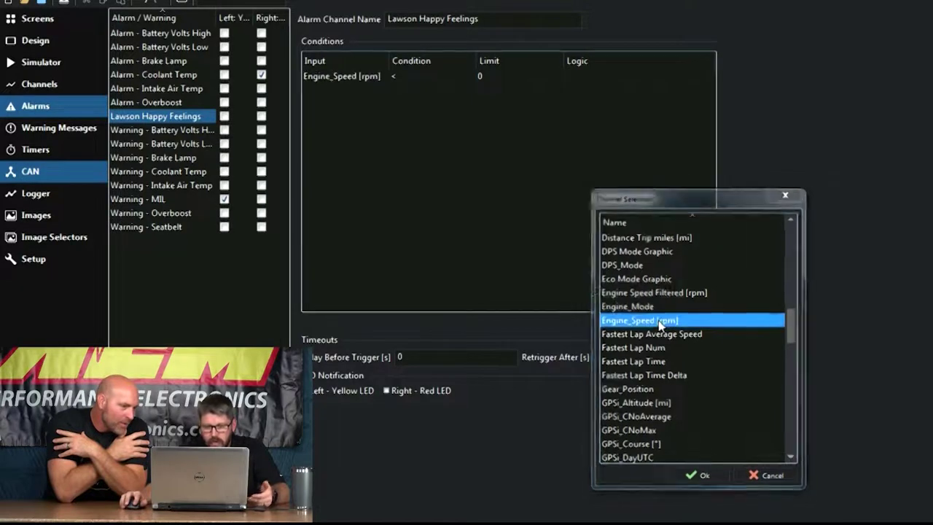
click(453, 82)
click(467, 76)
click(444, 96)
click(502, 78)
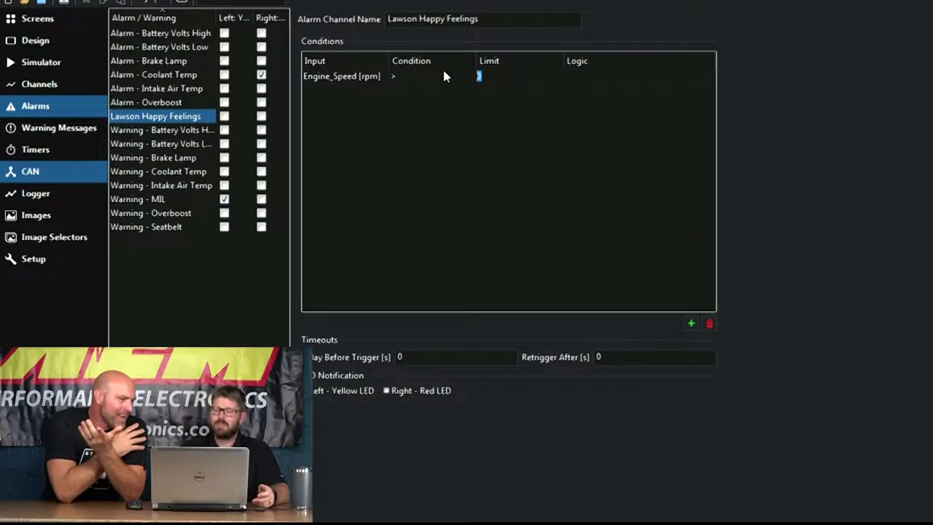
text(5000)
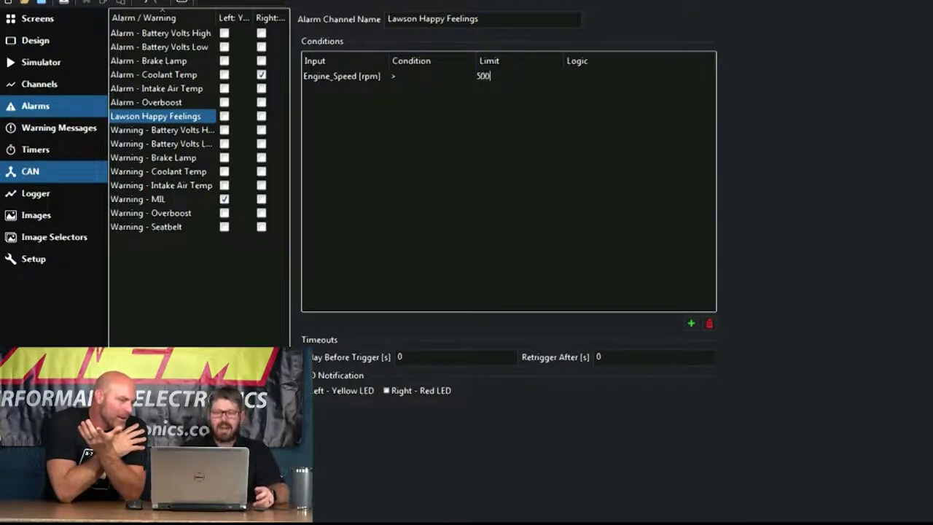
key(Return)
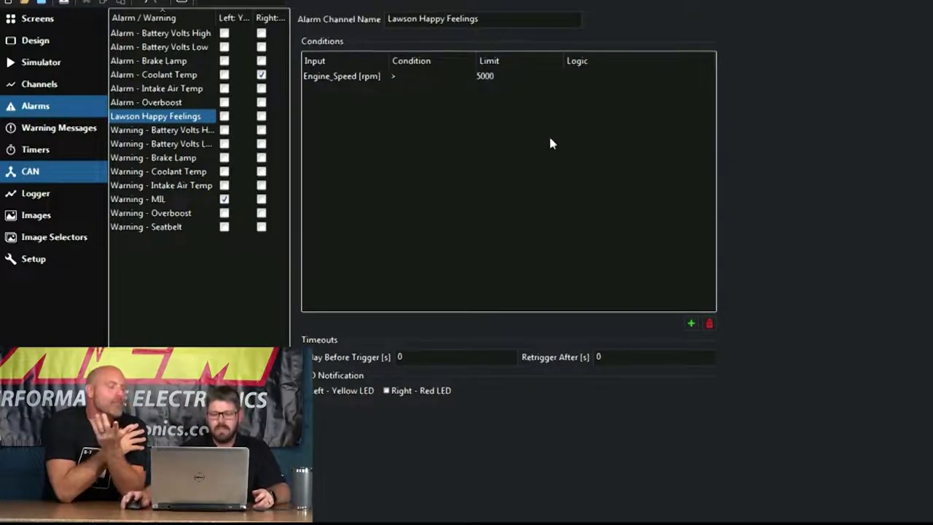
Step: Add a second condition row joined to the first with AND logic
click(689, 325)
click(382, 90)
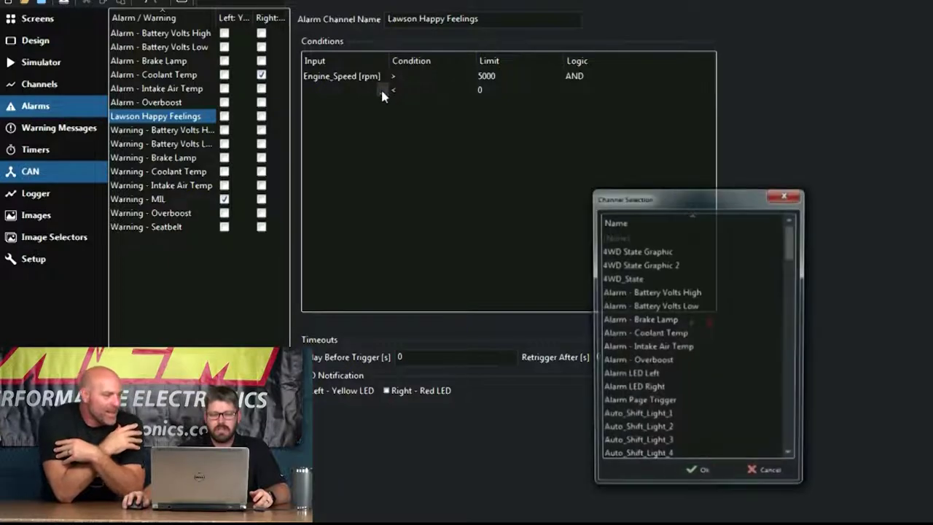
click(691, 475)
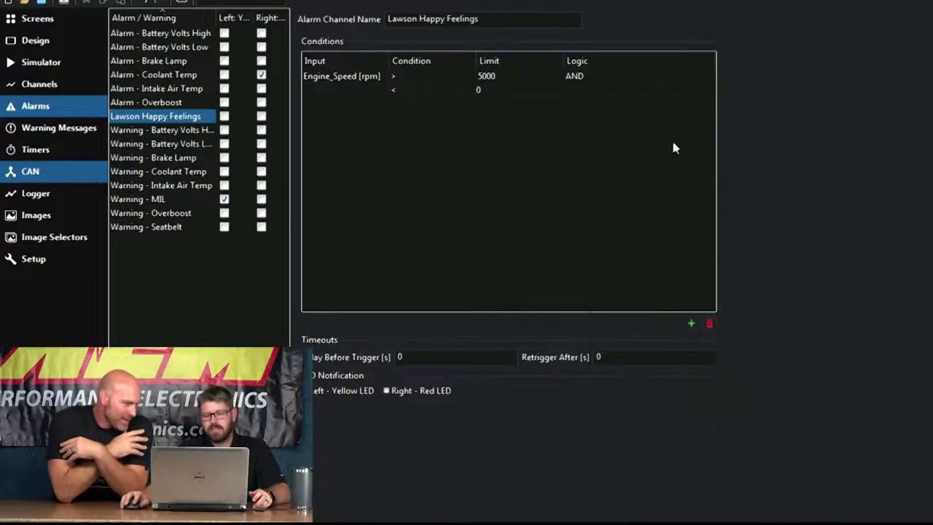
click(616, 76)
click(707, 78)
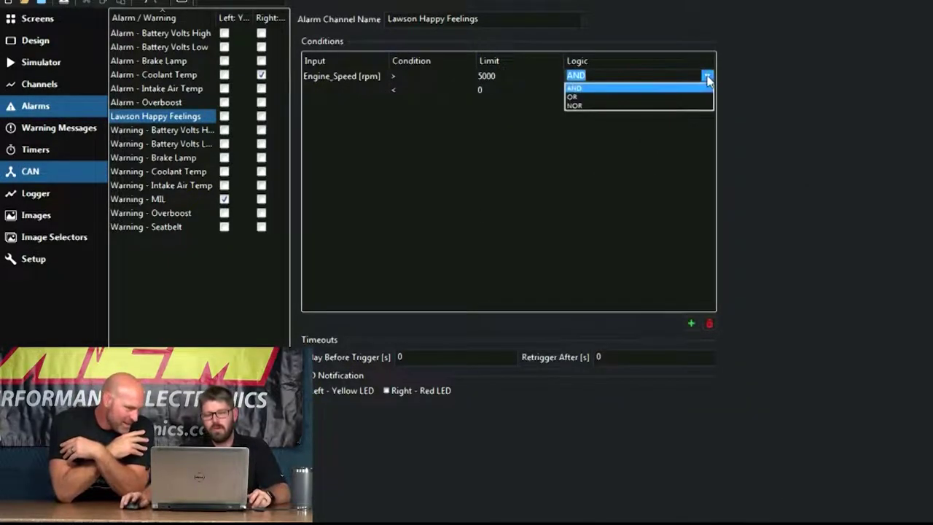
click(654, 117)
Step: Set the second condition to Throttle_Position [%] equal to 100
click(377, 91)
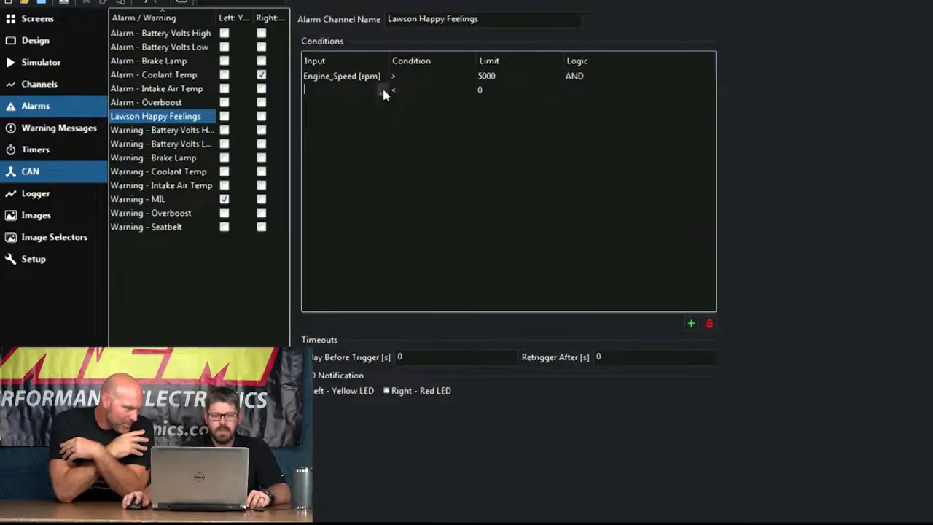
click(382, 90)
scroll(642, 360, down, 5)
scroll(641, 360, down, 15)
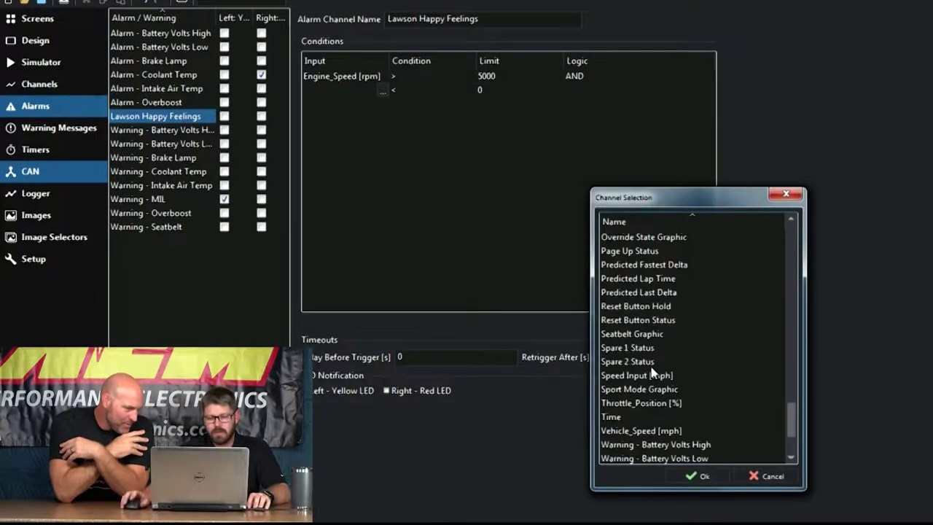
double_click(641, 405)
click(418, 90)
click(468, 90)
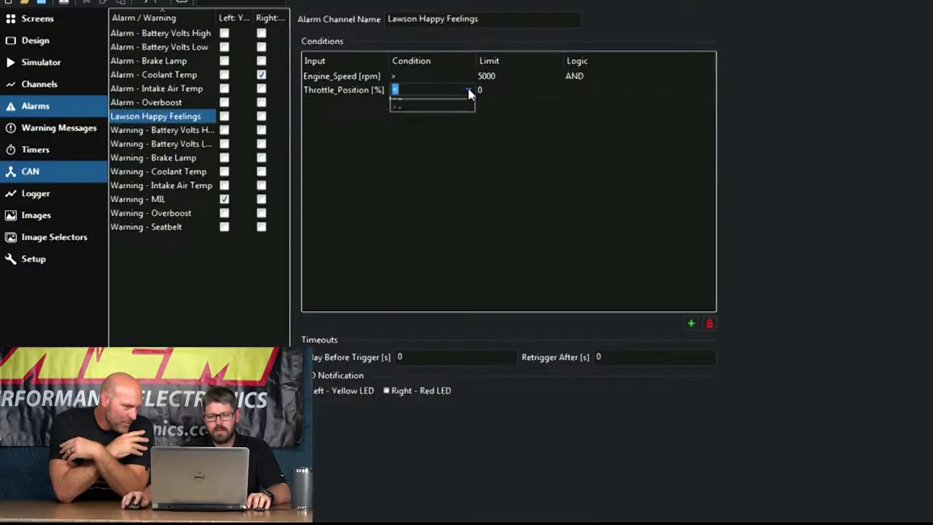
click(433, 122)
click(501, 88)
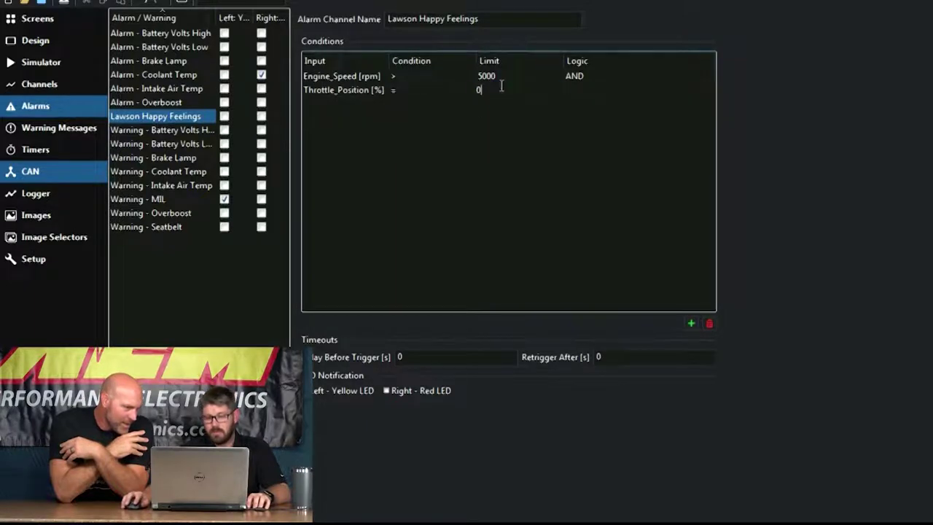
text(100)
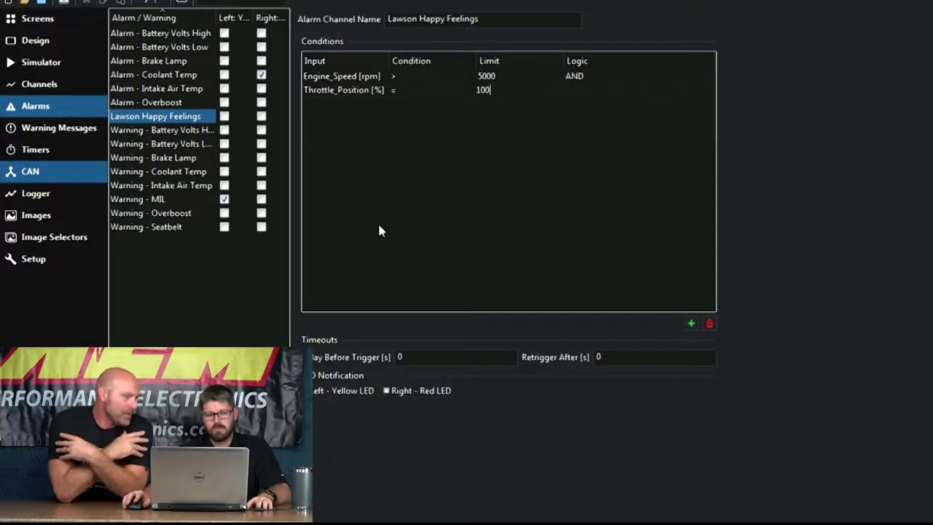
click(494, 20)
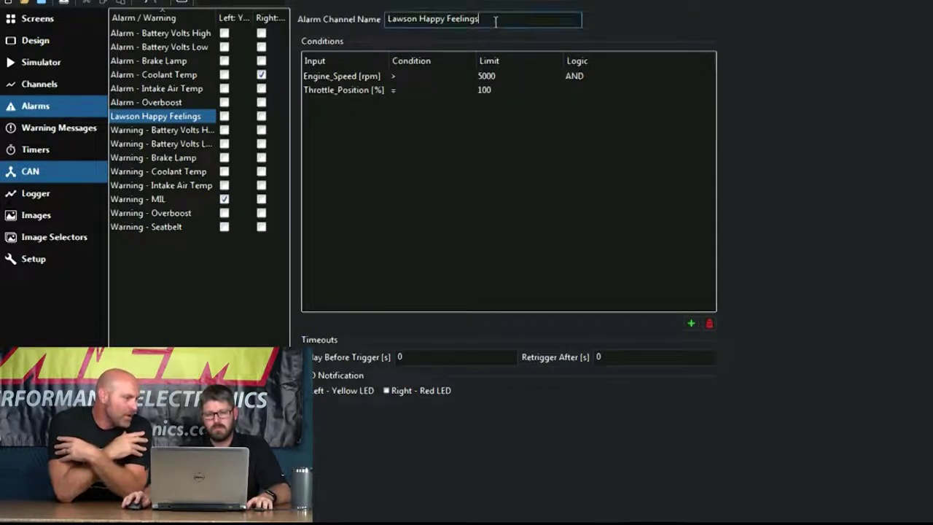
click(390, 397)
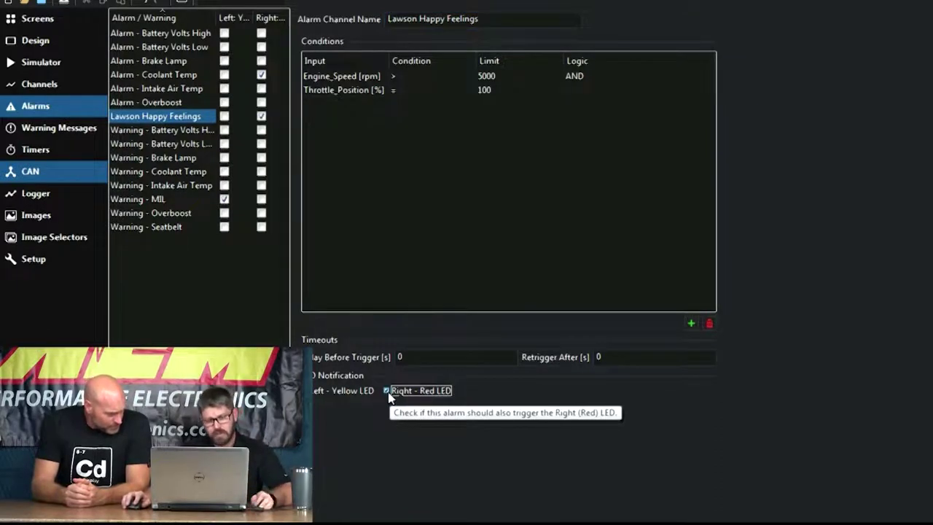
click(262, 119)
click(262, 118)
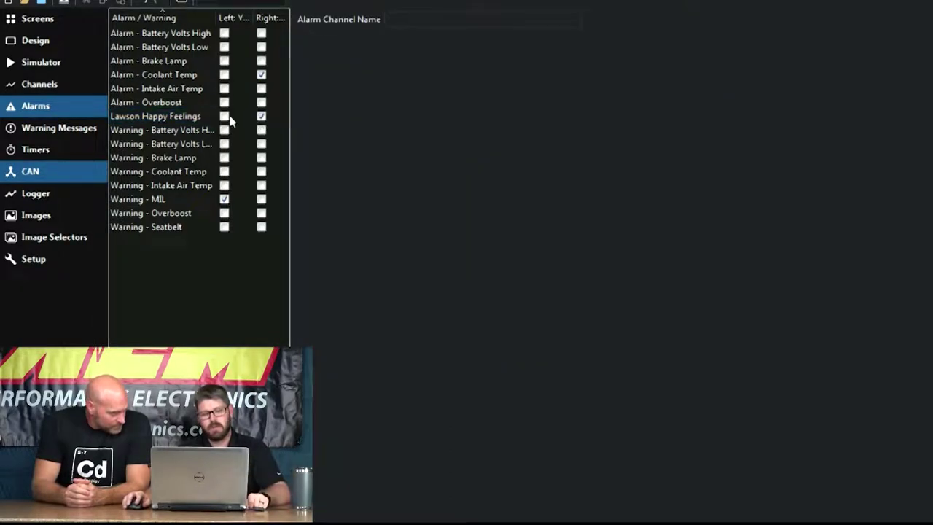
click(264, 118)
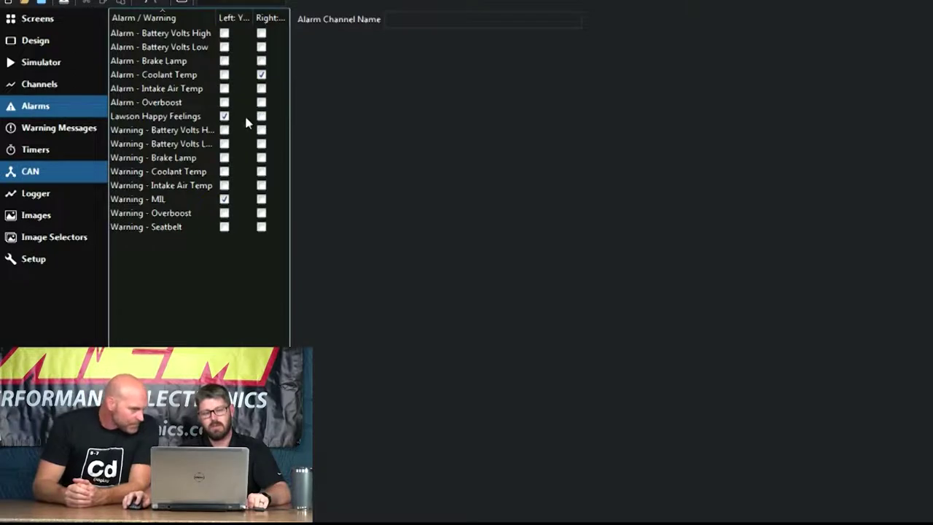
click(226, 118)
click(170, 119)
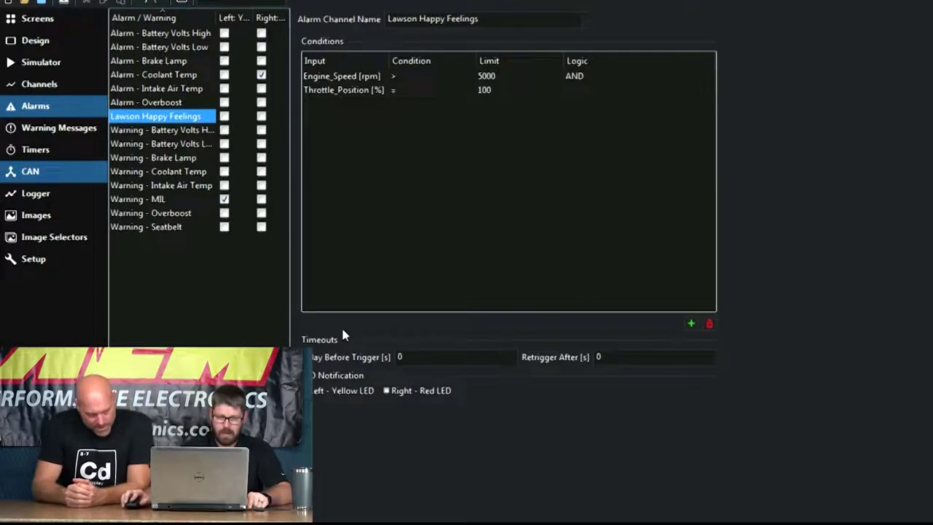
click(73, 22)
Step: Add Lawson Happy Feelings to the Alarm Screen's alarm triggers, then go to the CAN receive page
double_click(854, 240)
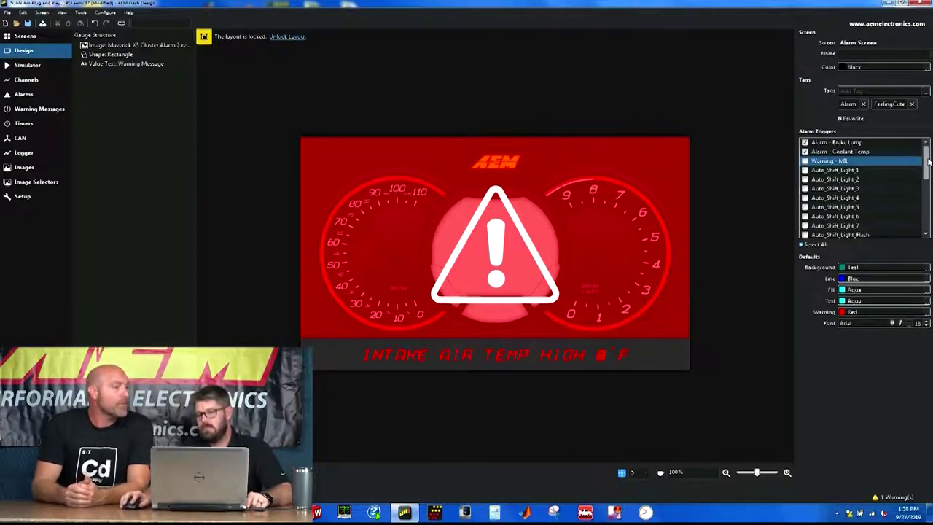
drag(929, 162, 928, 212)
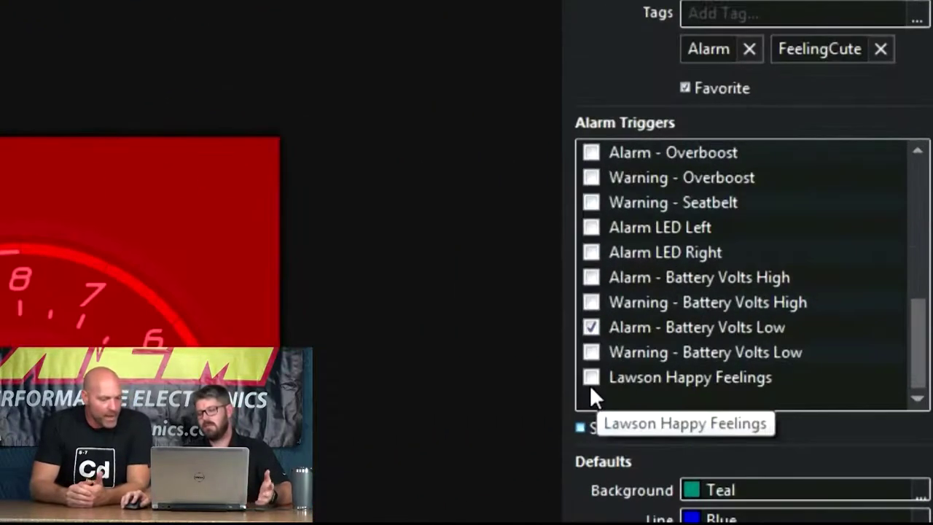
click(590, 380)
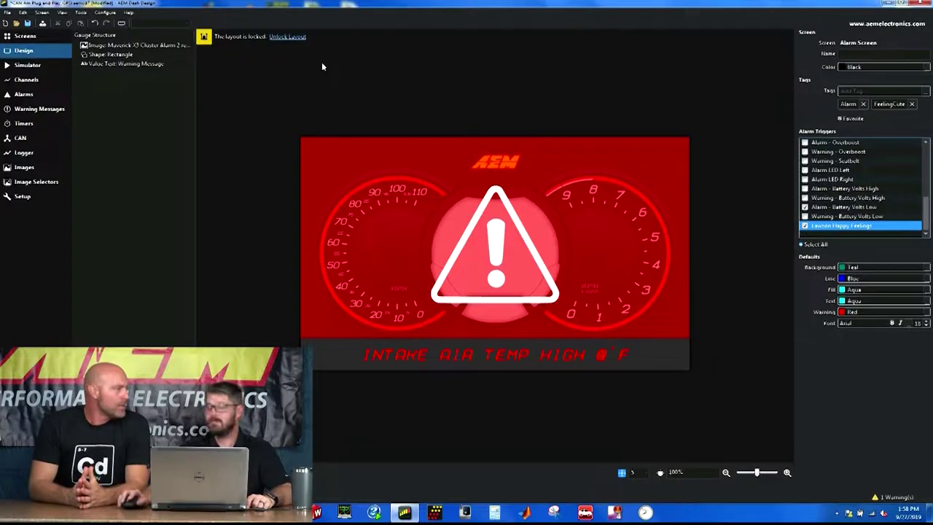
click(21, 138)
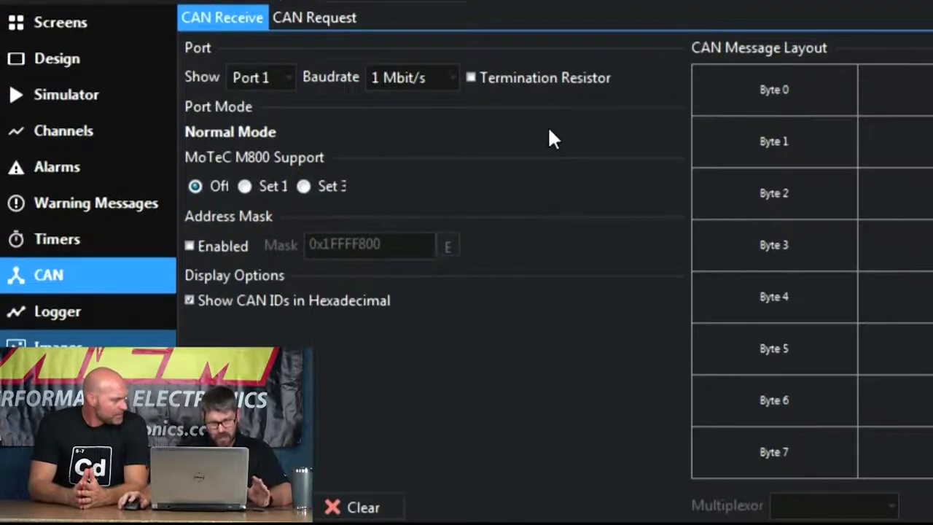
click(288, 81)
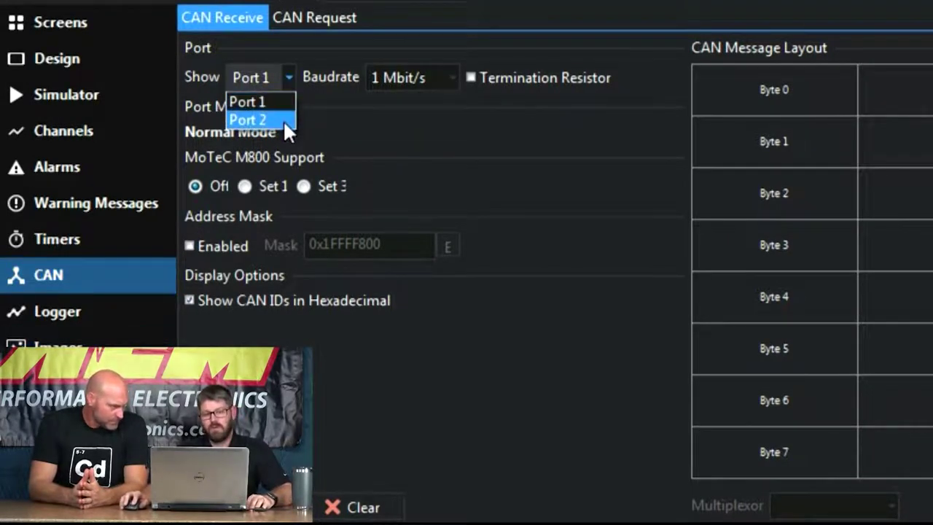
click(283, 120)
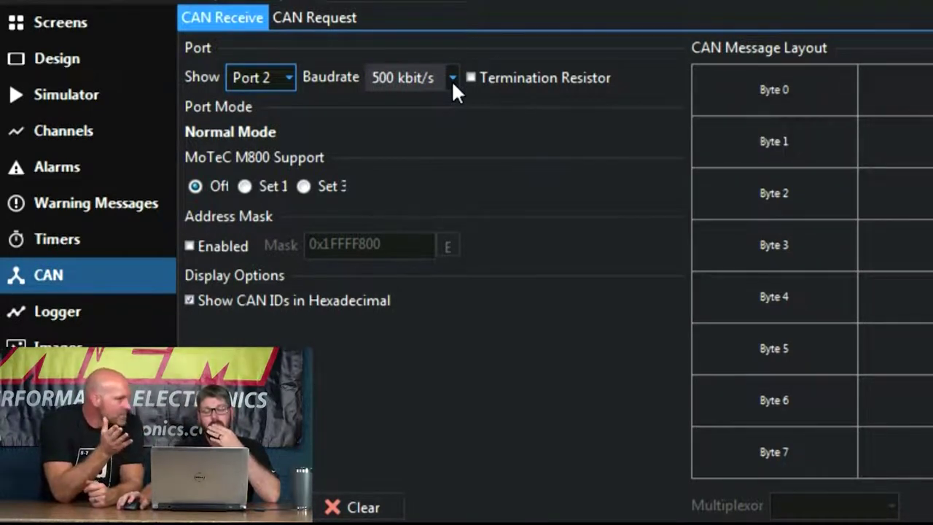
click(294, 85)
click(280, 106)
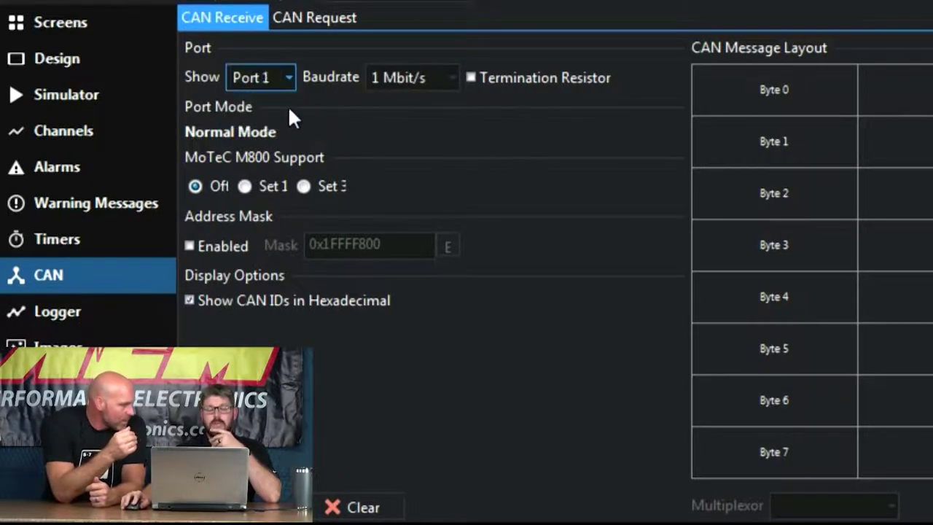
Step: Change Port 1's CAN baud rate from 1 Mbit/s to 500 kbit/s
click(452, 78)
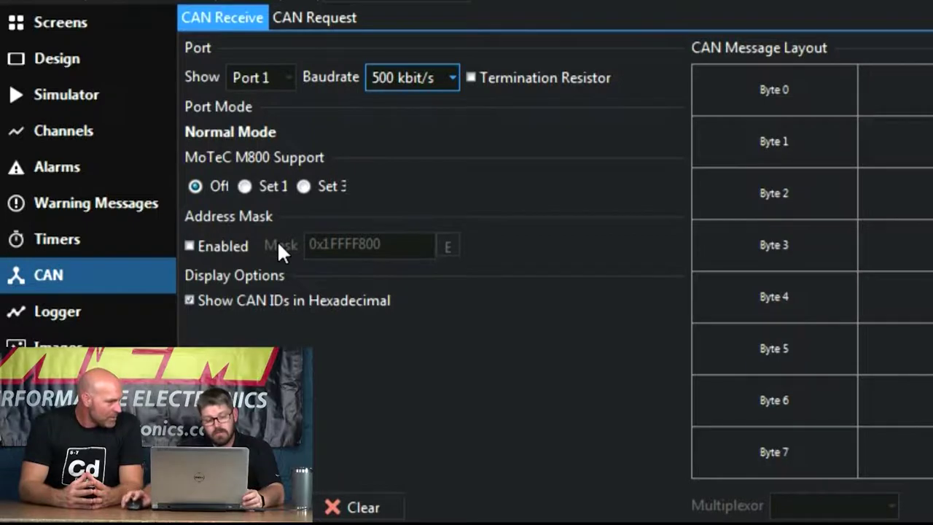
mouse_move(241, 249)
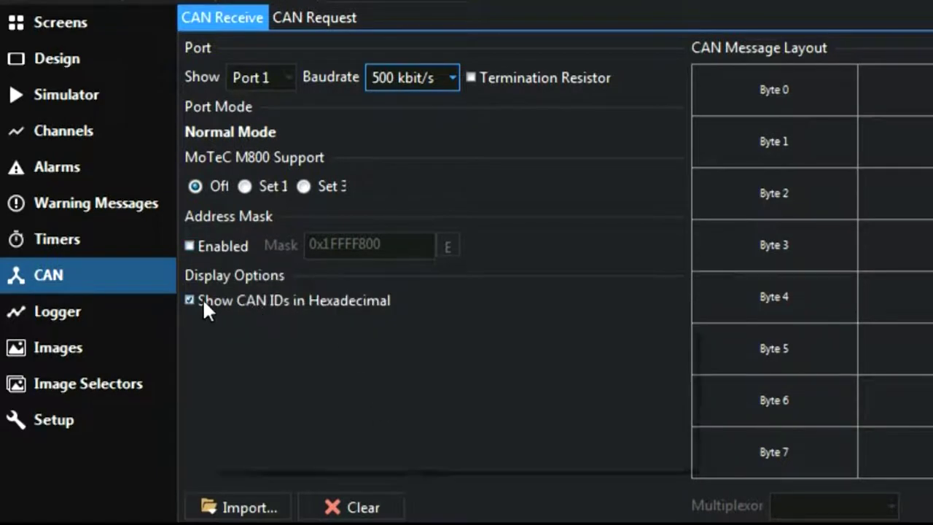
mouse_move(204, 302)
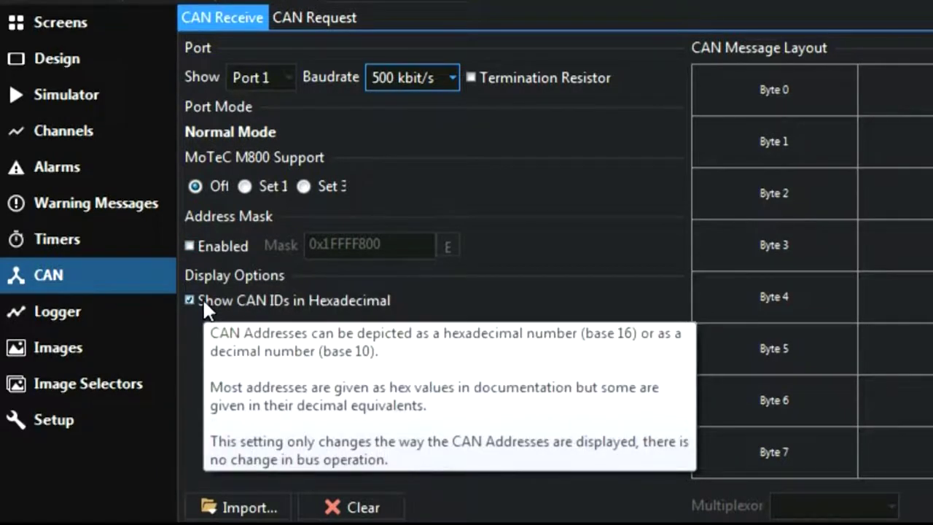
click(203, 302)
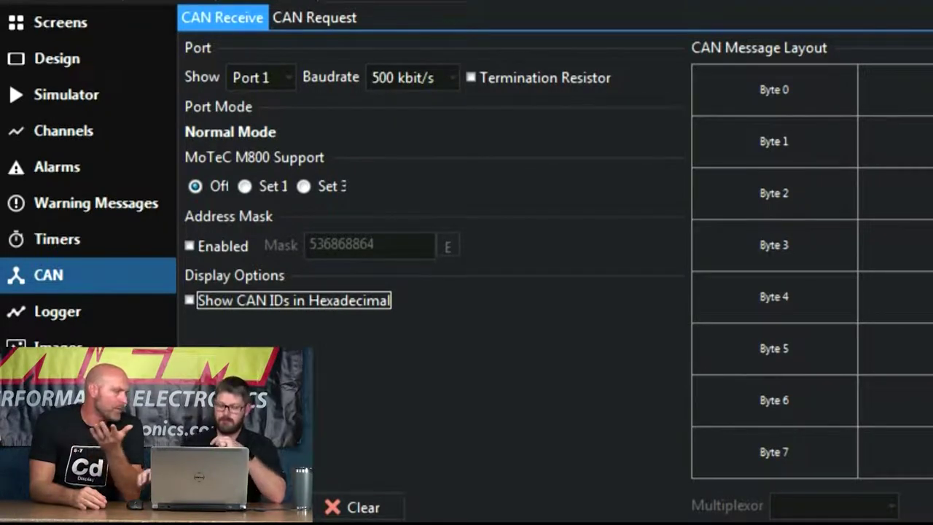
click(230, 303)
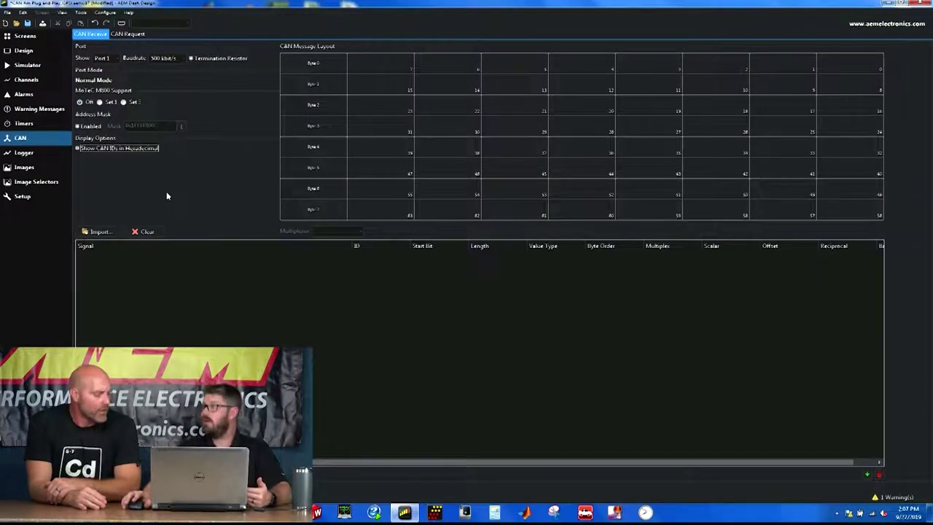
click(100, 232)
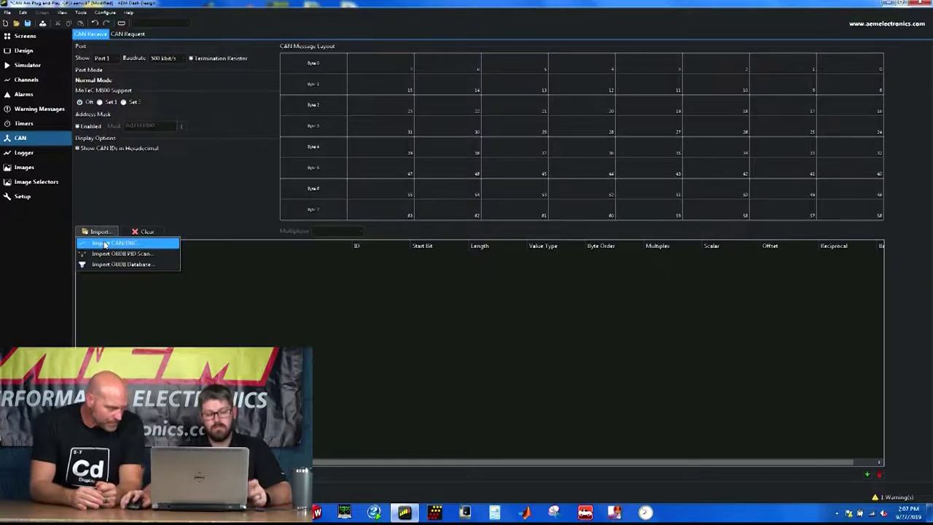
Step: Choose Import CAN/DBC... to browse the DashDesign › CAN folder of .dbc files
click(106, 245)
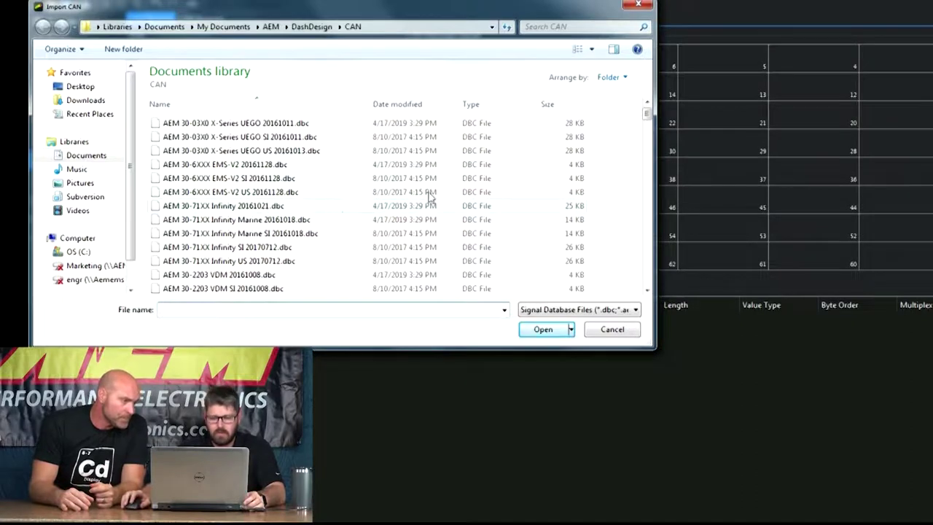
click(275, 168)
scroll(276, 175, down, 15)
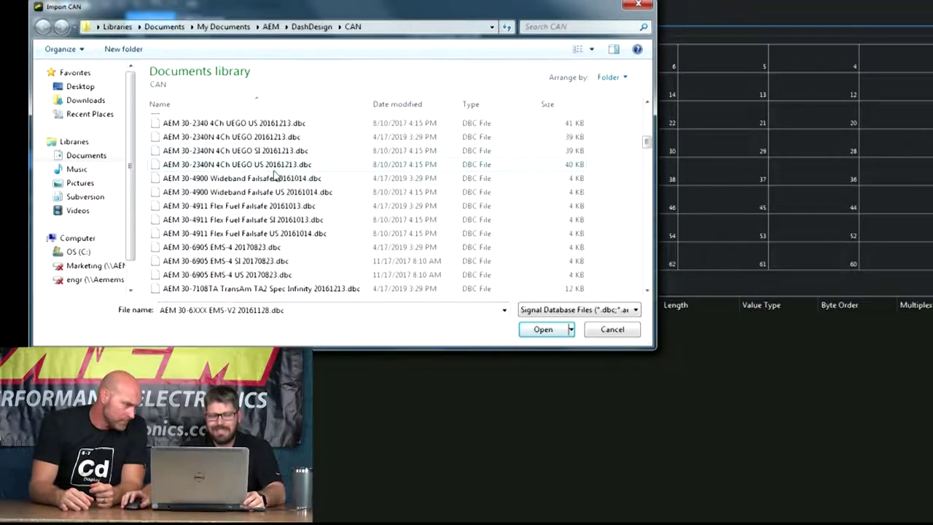
scroll(275, 175, down, 10)
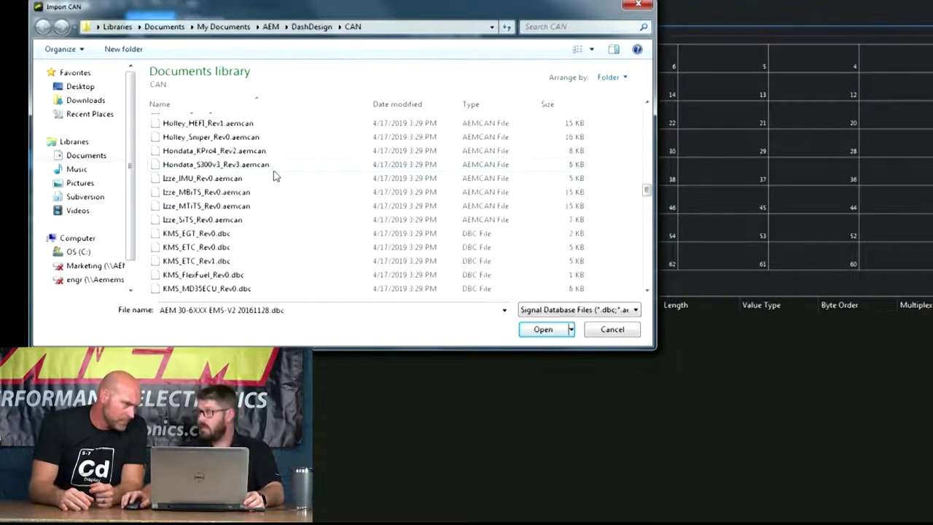
scroll(275, 176, down, 12)
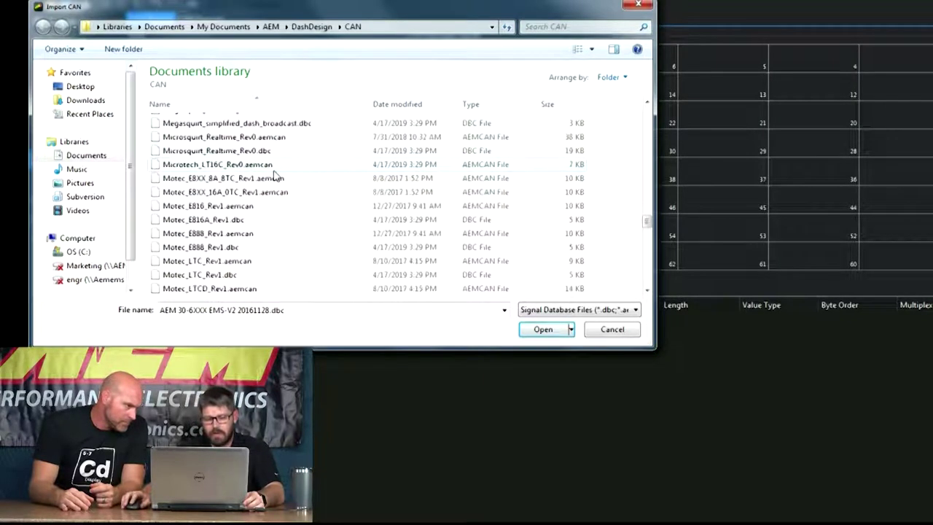
scroll(275, 175, down, 15)
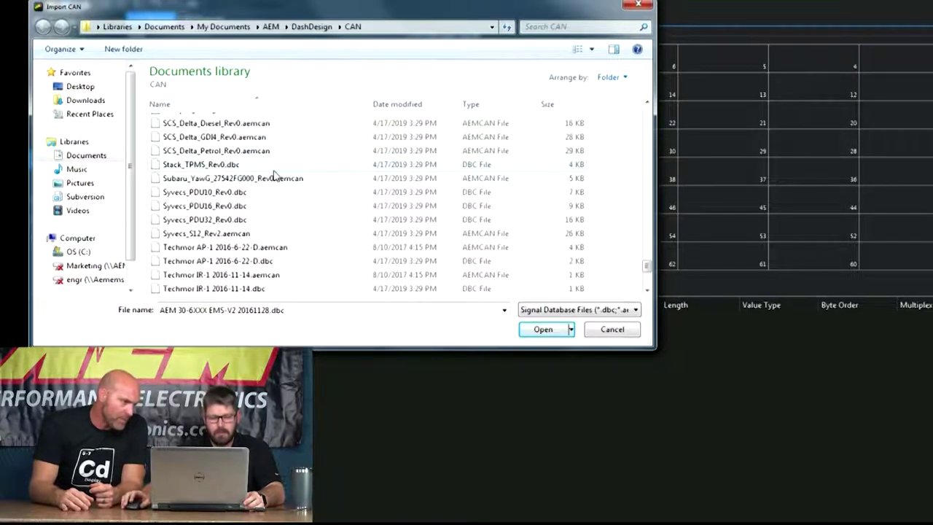
scroll(275, 175, down, 1)
scroll(274, 175, up, 20)
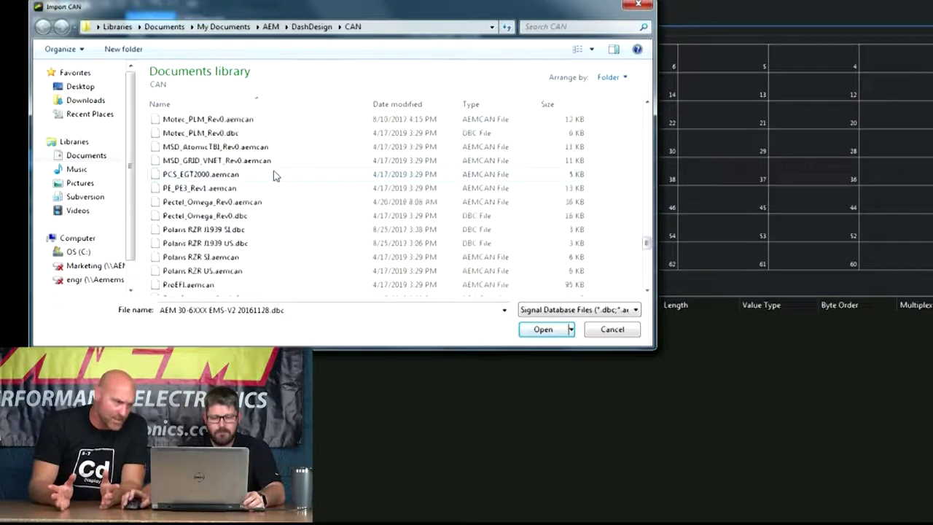
scroll(275, 175, up, 10)
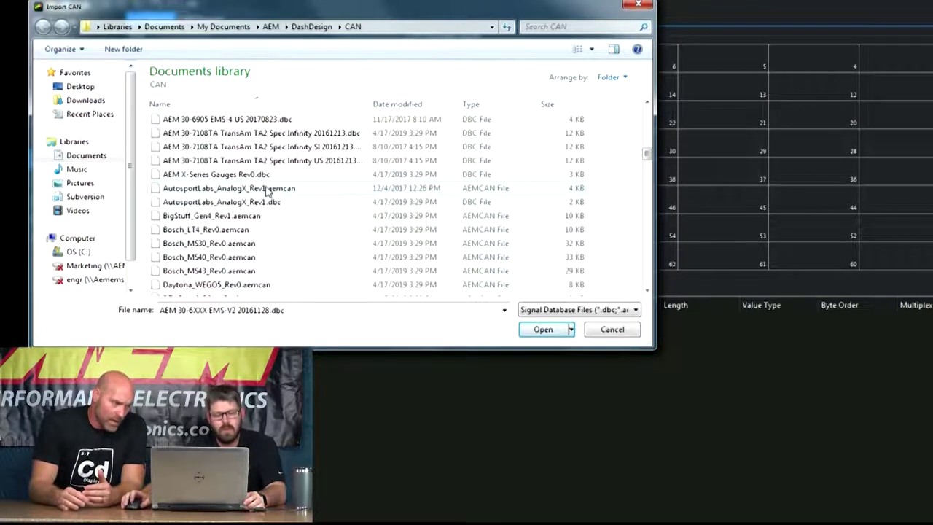
scroll(268, 189, up, 8)
scroll(268, 187, up, 5)
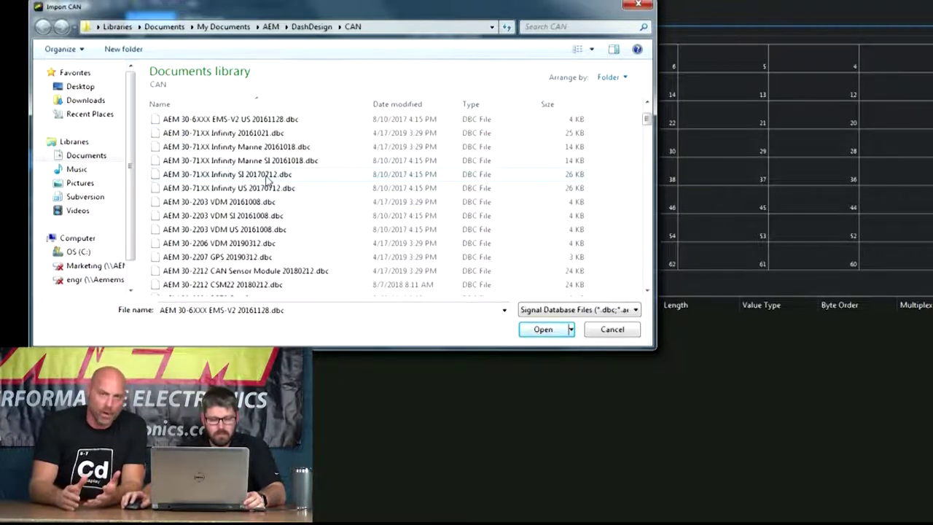
scroll(268, 181, down, 2)
scroll(268, 179, up, 1)
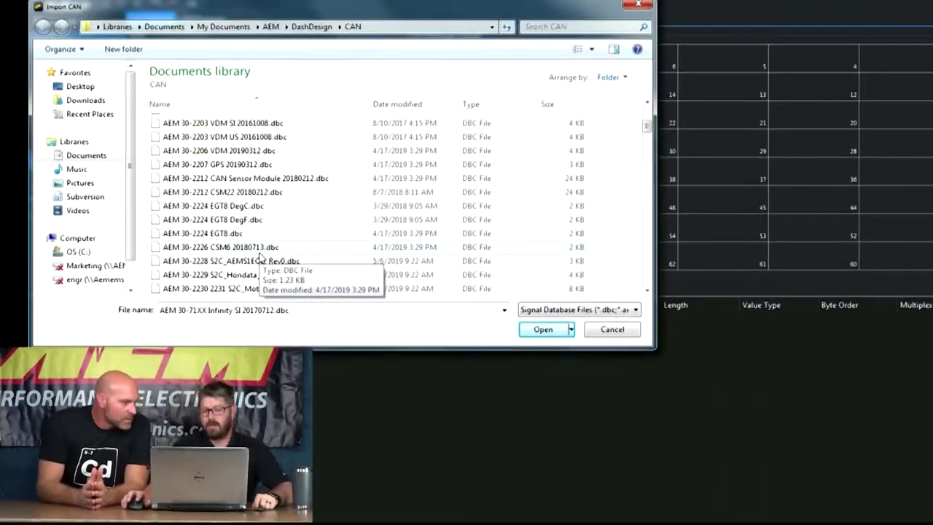
click(259, 251)
Step: Import AEM 30-2226 CSM6 20180713.dbc with every signal except TachoFrequencyExt
click(542, 329)
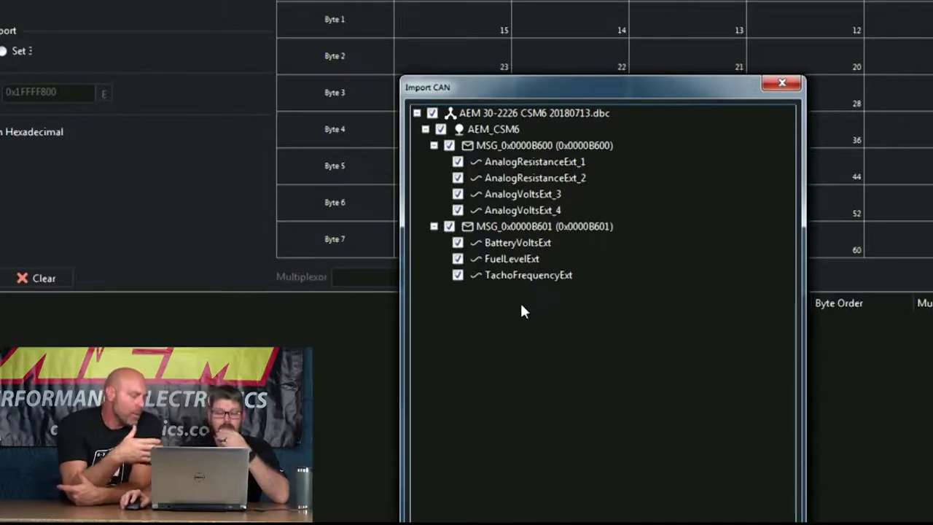
click(457, 277)
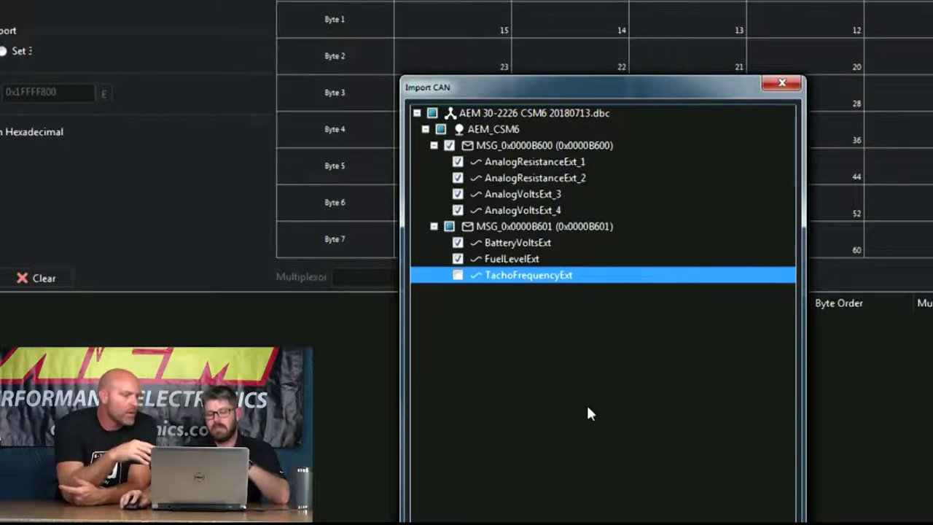
click(717, 378)
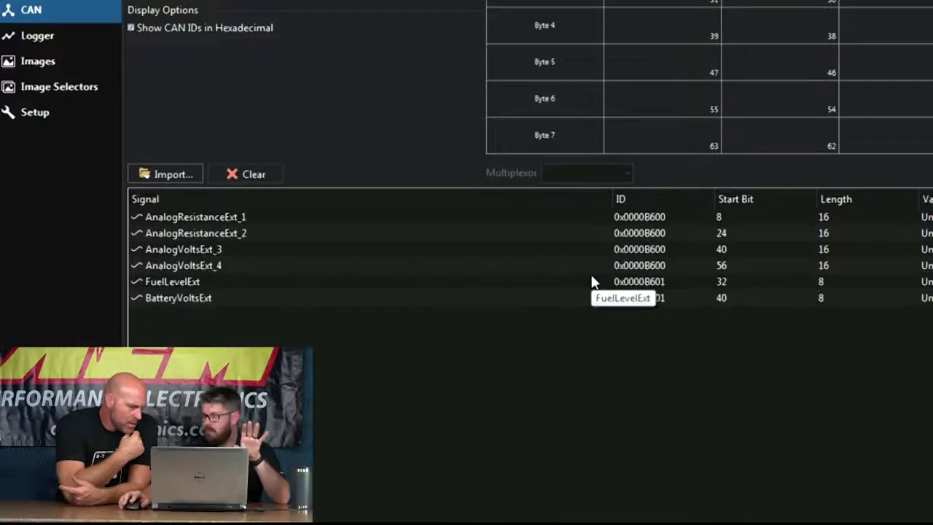
Step: Widen the Base Units column and open Unit Preferences listing λ, °F, mph, psi and mi
scroll(467, 255, right, 1)
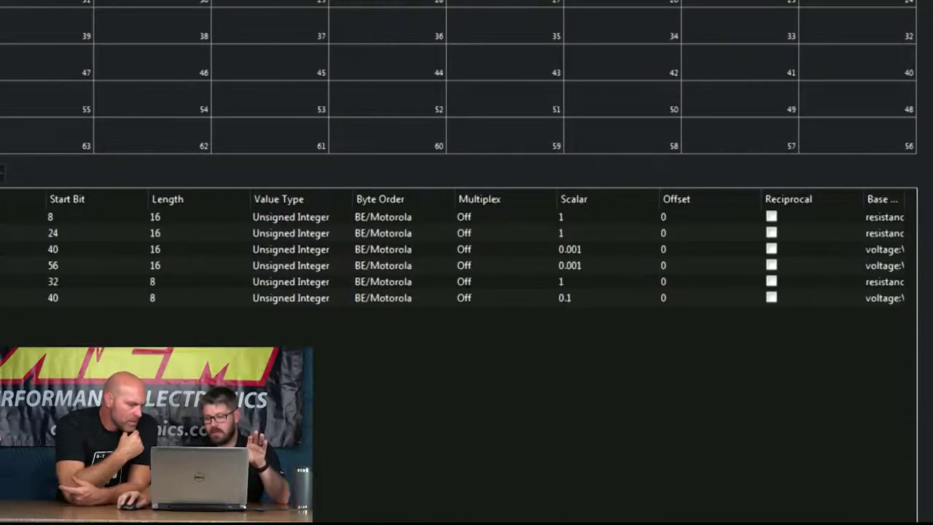
drag(865, 198, 733, 207)
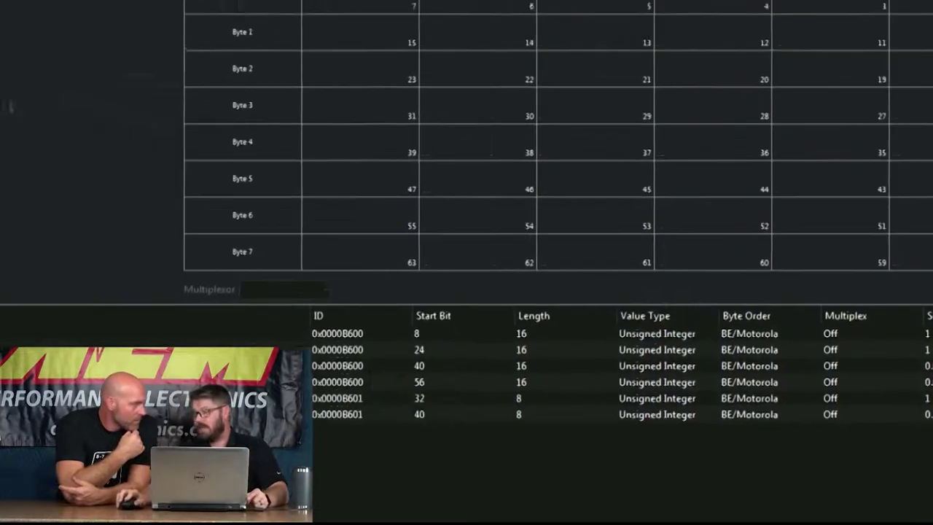
click(203, 31)
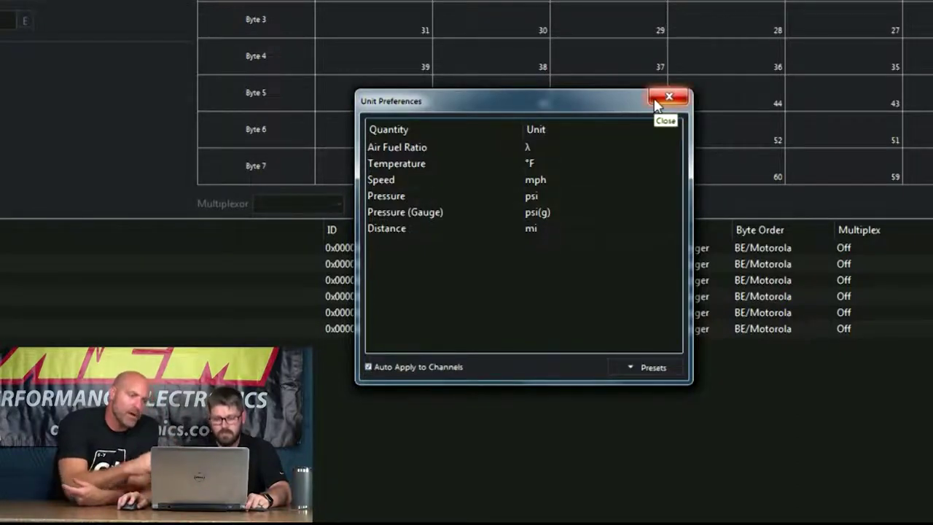
Step: Close Unit Preferences and select AnalogResistanceExt_2 to see its place in message 0x0000B600
click(667, 98)
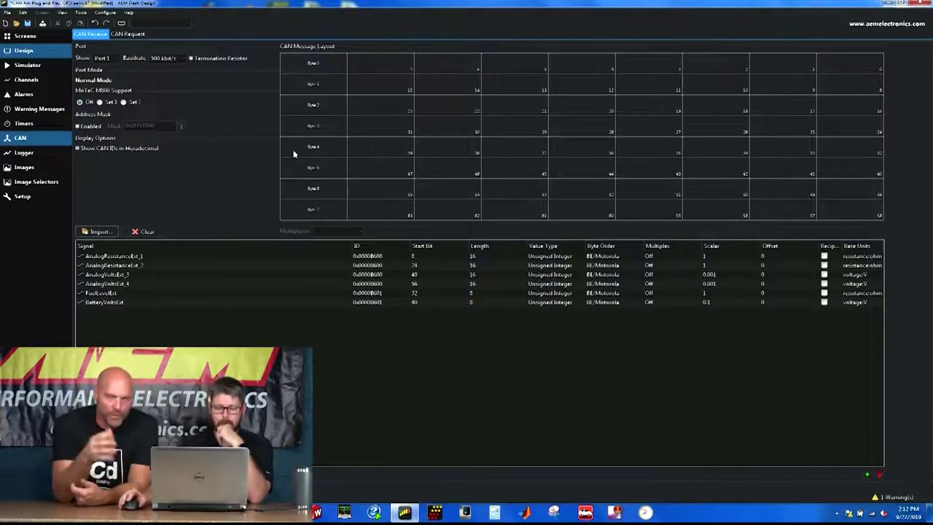
click(207, 267)
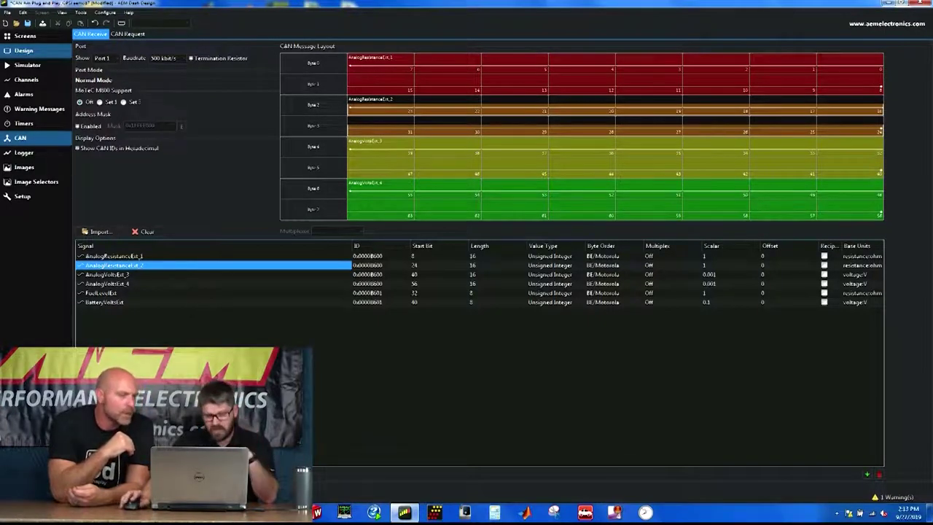
Step: View the byte layouts of the FuelLevelExt and AnalogVoltsExt_3 signals
key(Down)
key(Down)
key(Down)
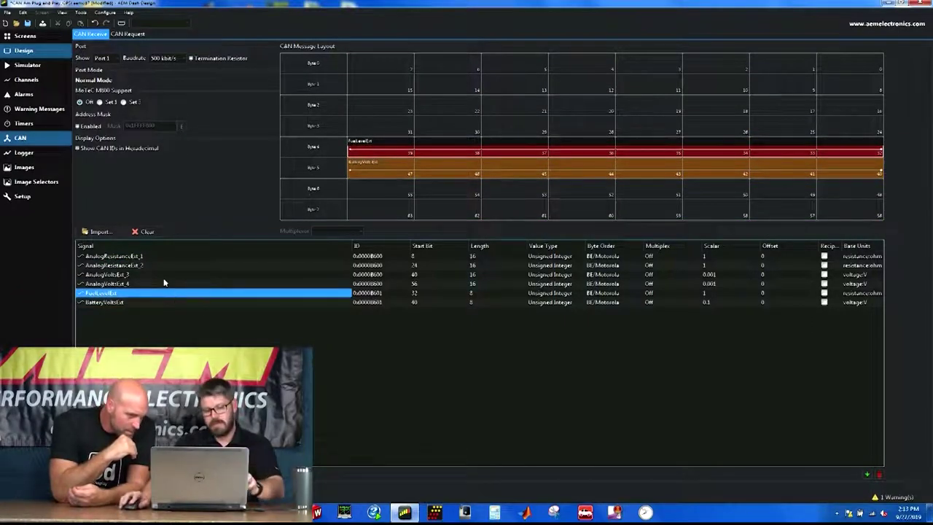
click(166, 275)
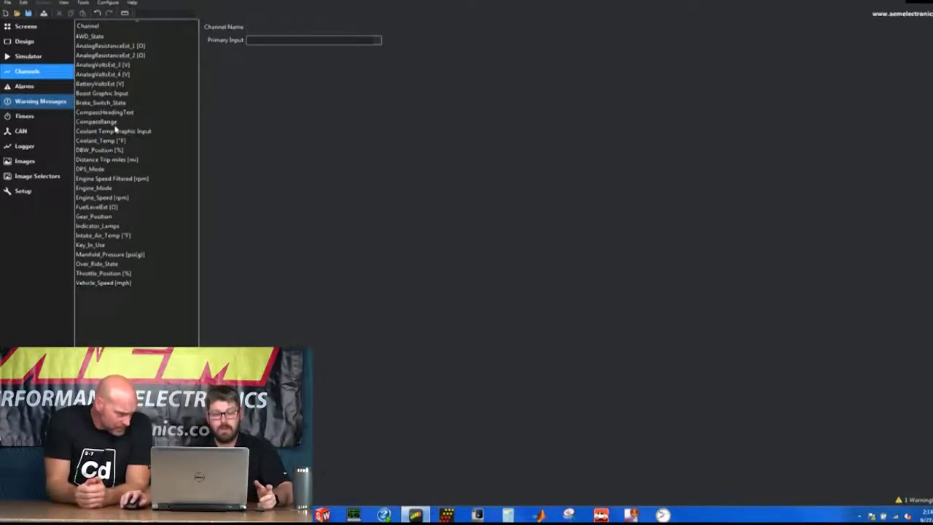
Step: View AnalogResistanceExt_1's settings, then add a new Function channel, Channel 1
click(124, 48)
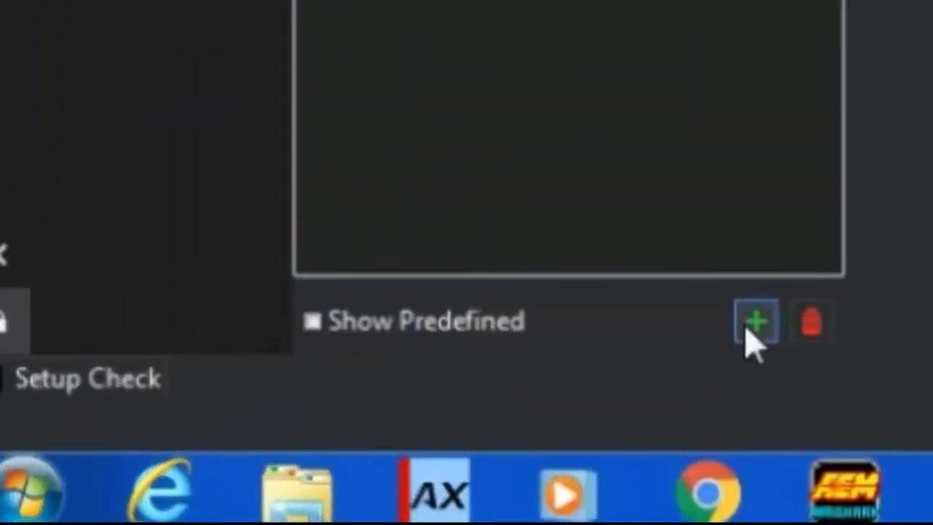
click(754, 324)
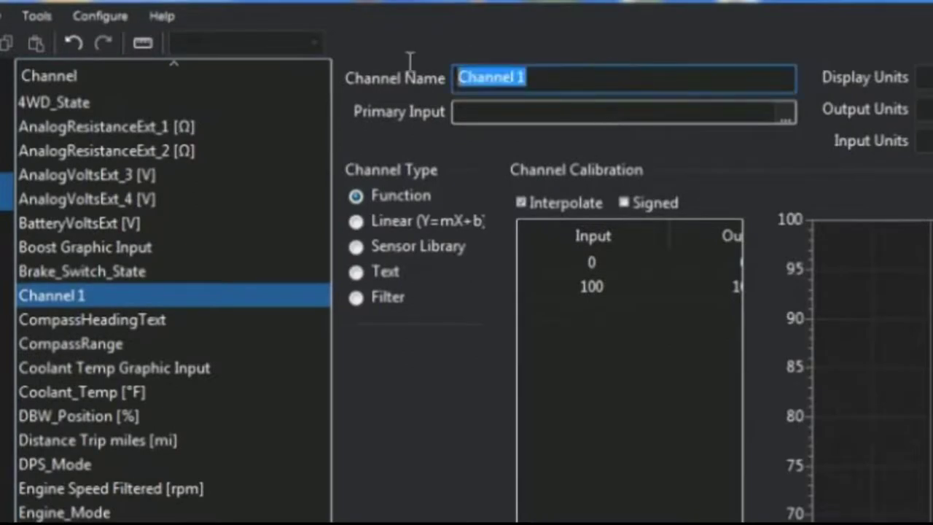
Step: Name the new channel 'Coolant Temp' and set its display units to Fahrenheit
text(Collant)
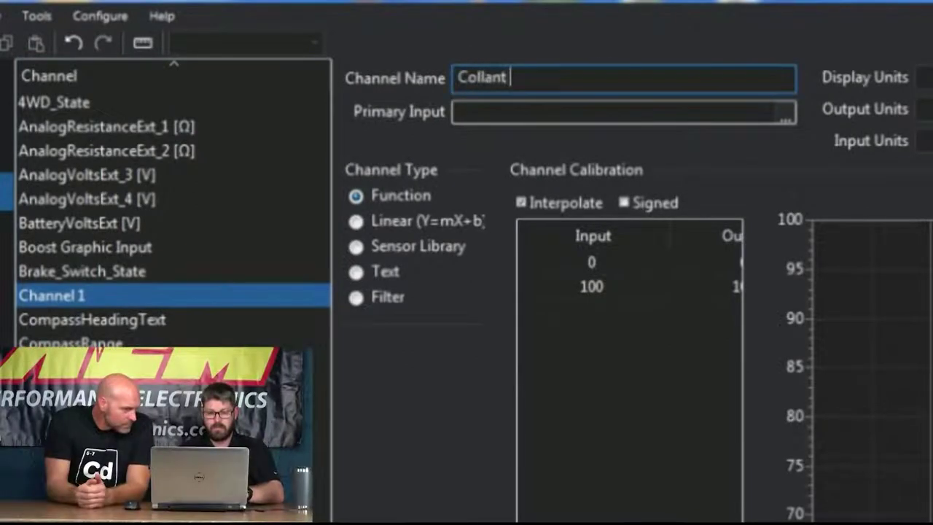
key(BackSpace)
key(BackSpace)
key(BackSpace)
key(BackSpace)
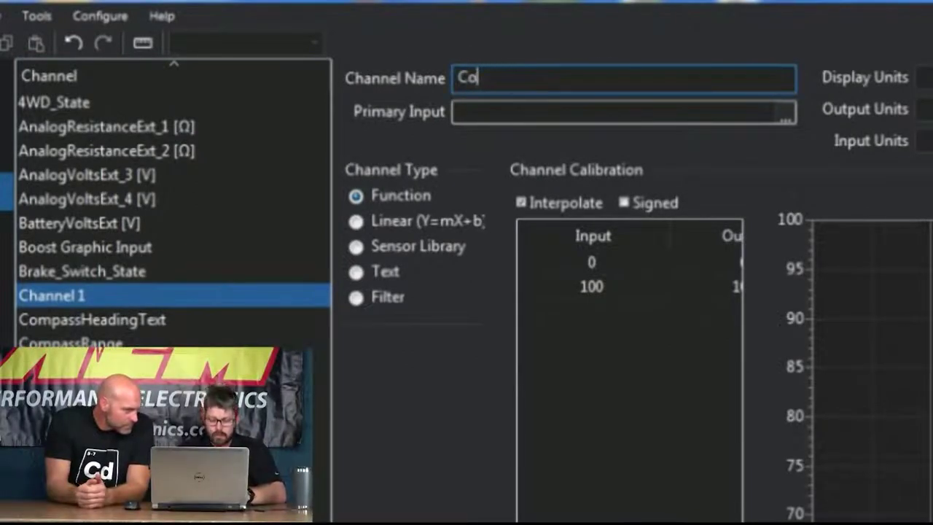
text(olant )
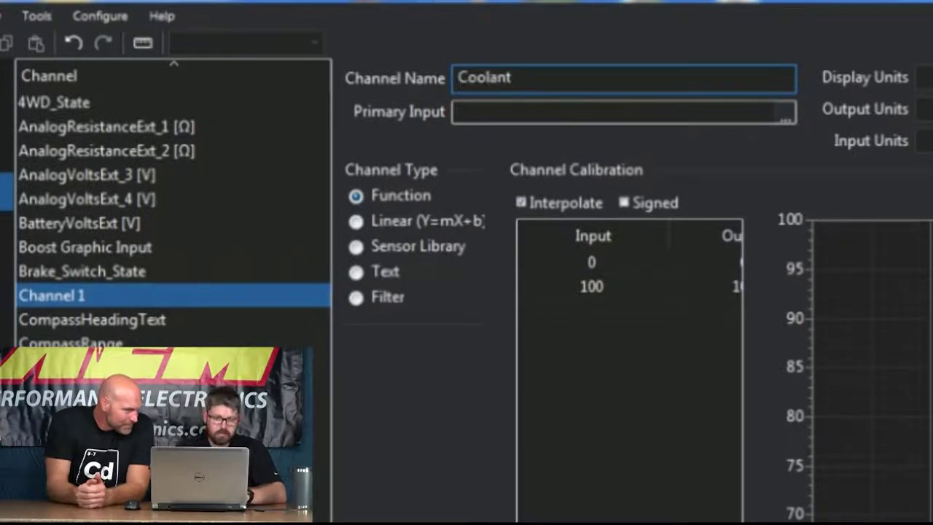
text(Temp)
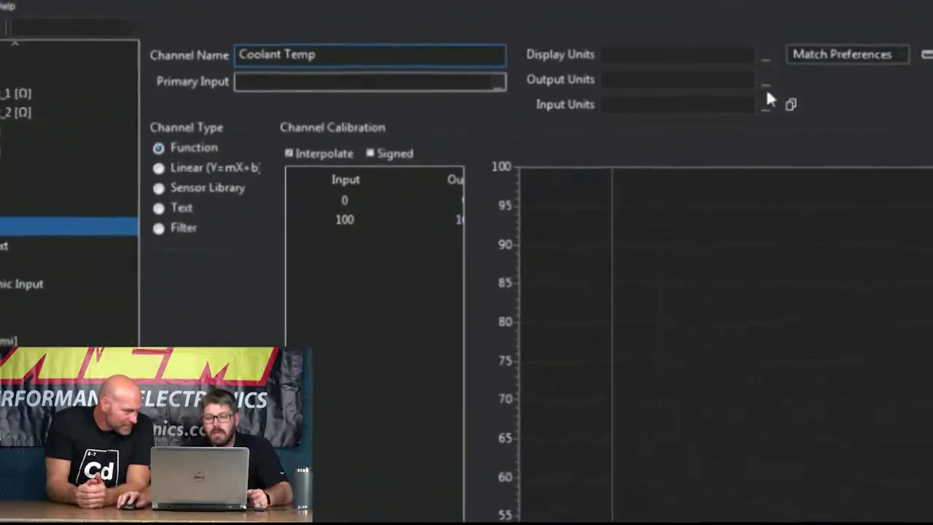
click(765, 58)
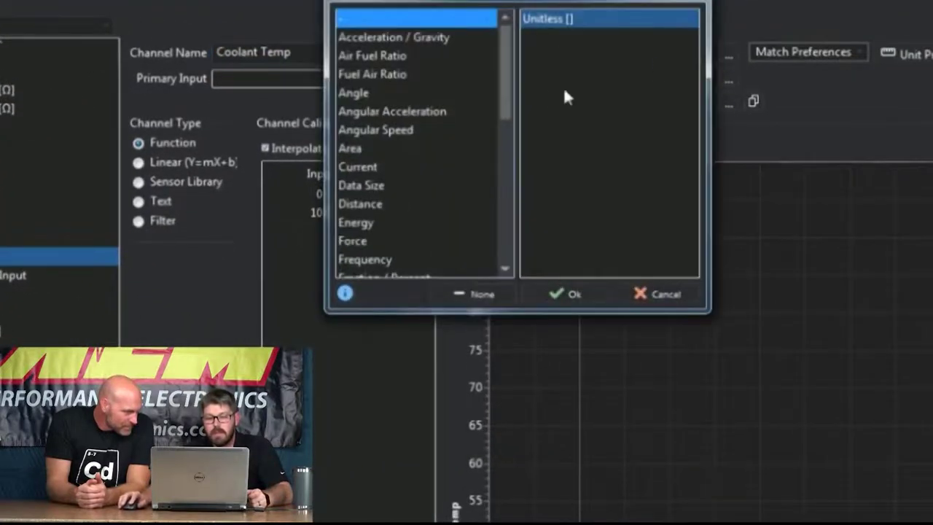
drag(501, 59, 503, 195)
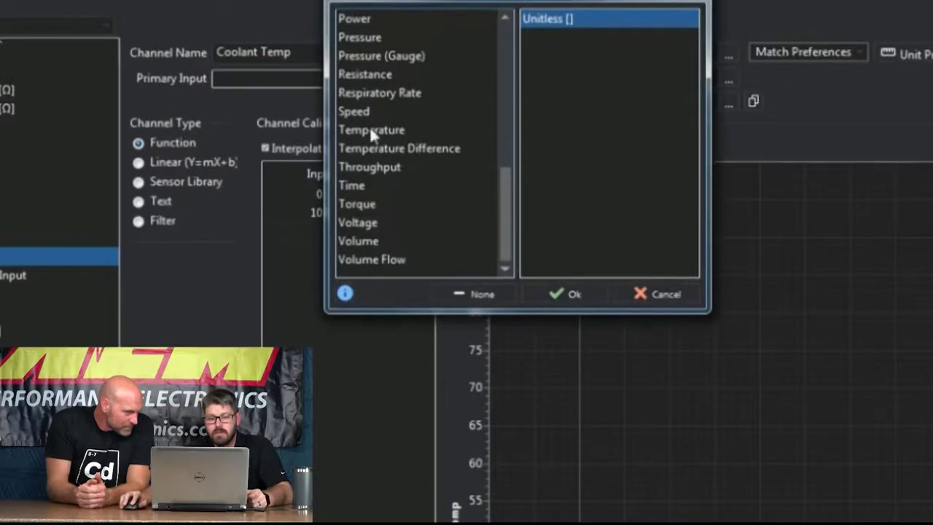
click(370, 130)
double_click(558, 35)
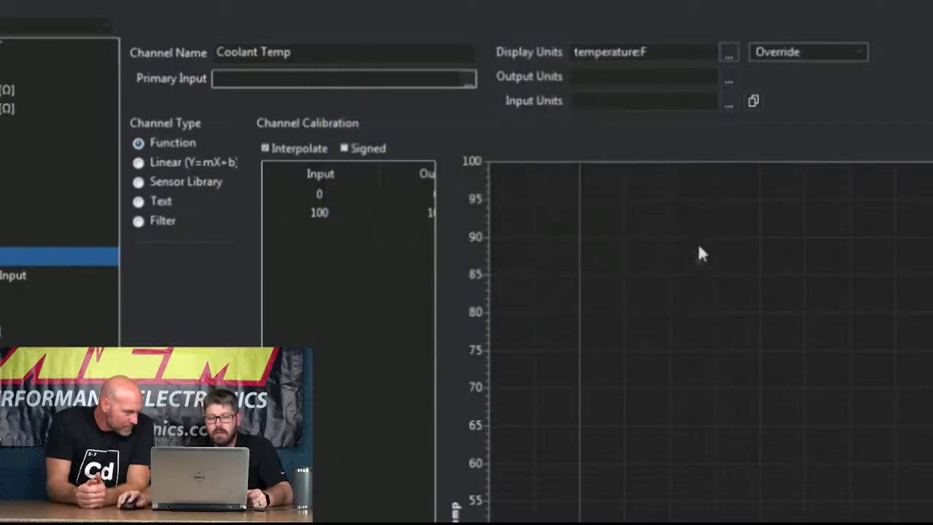
Step: Set the Coolant Temp output units to Temperature, Fahrenheit
click(728, 79)
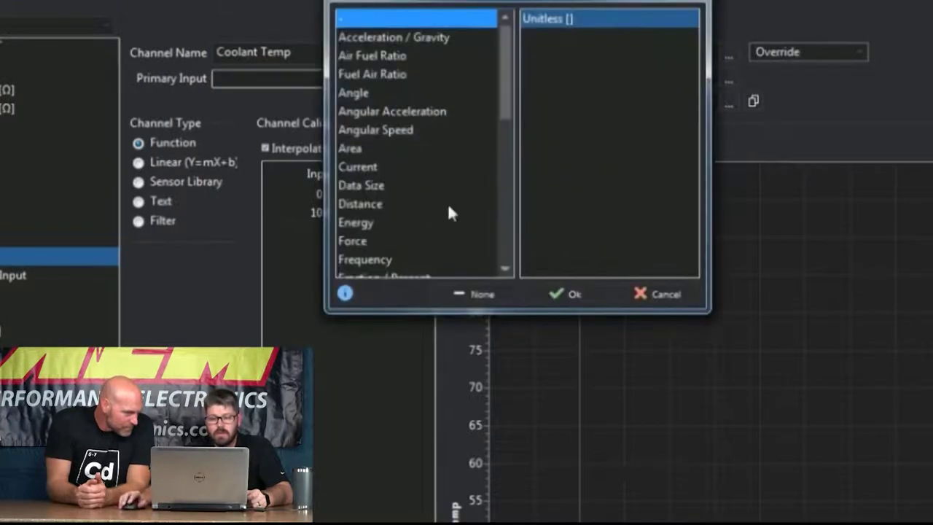
scroll(447, 211, down, 6)
click(385, 186)
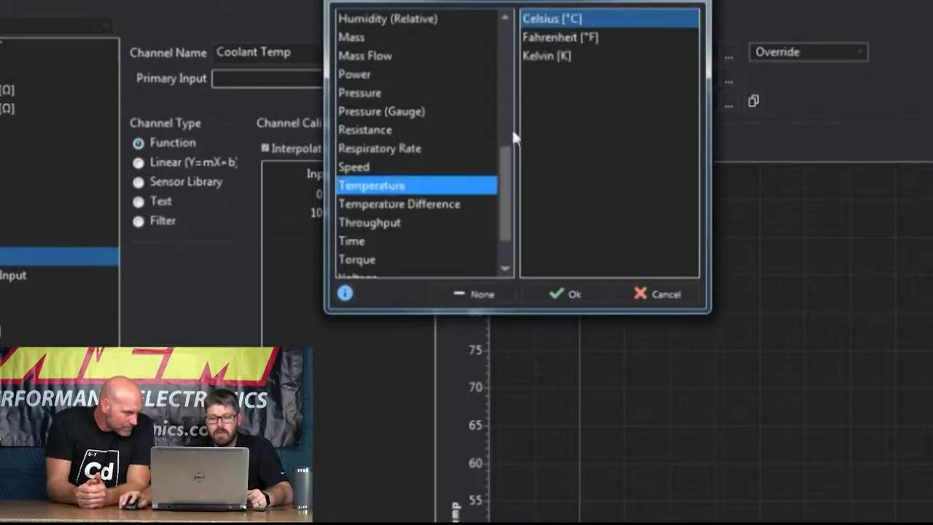
double_click(561, 38)
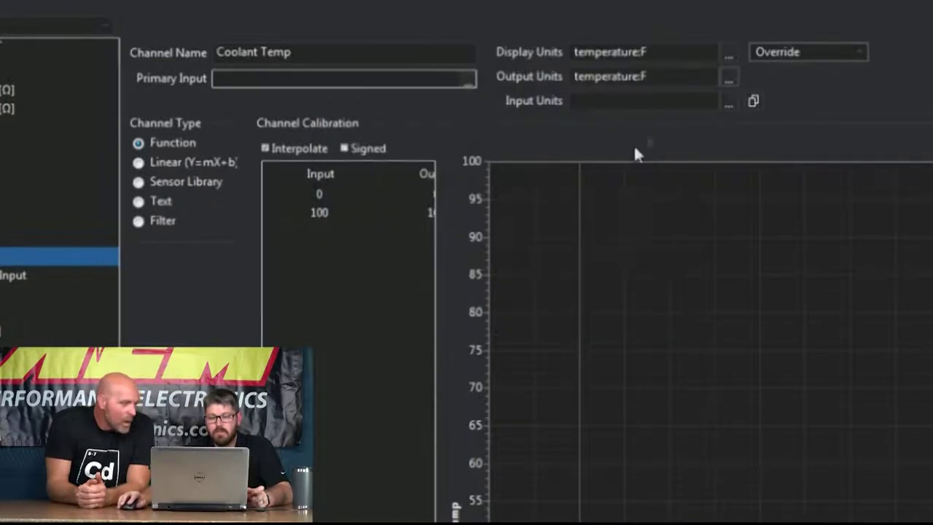
Step: Leave input units unchanged, set the override to Match Preferences, and choose Sensor Library type
click(729, 103)
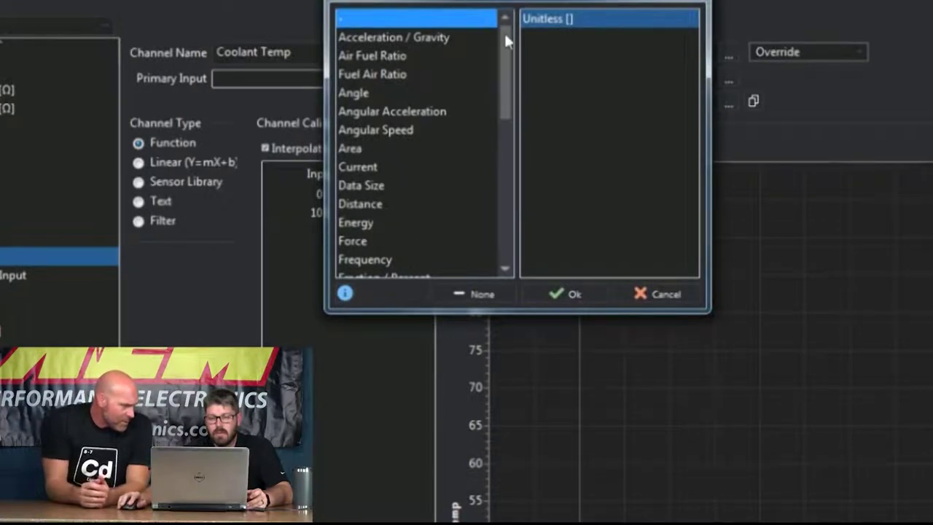
drag(509, 1, 426, 339)
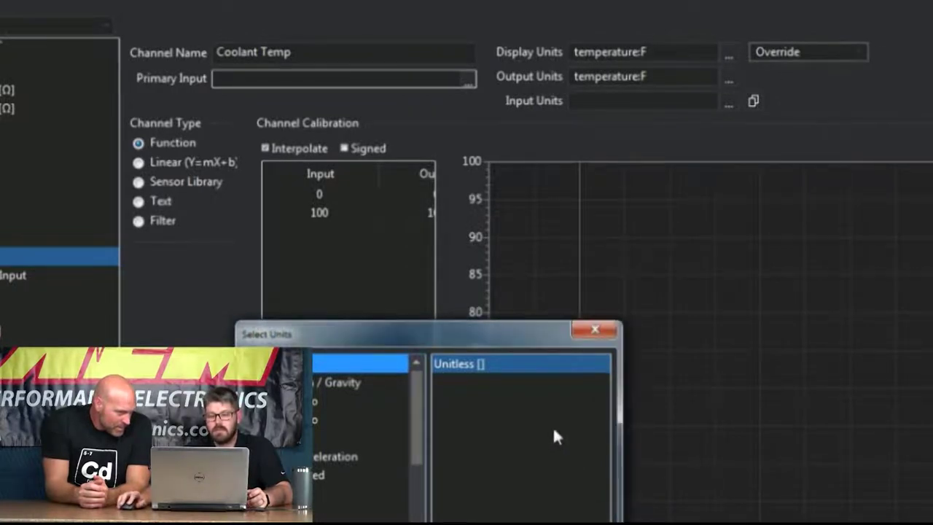
key(Escape)
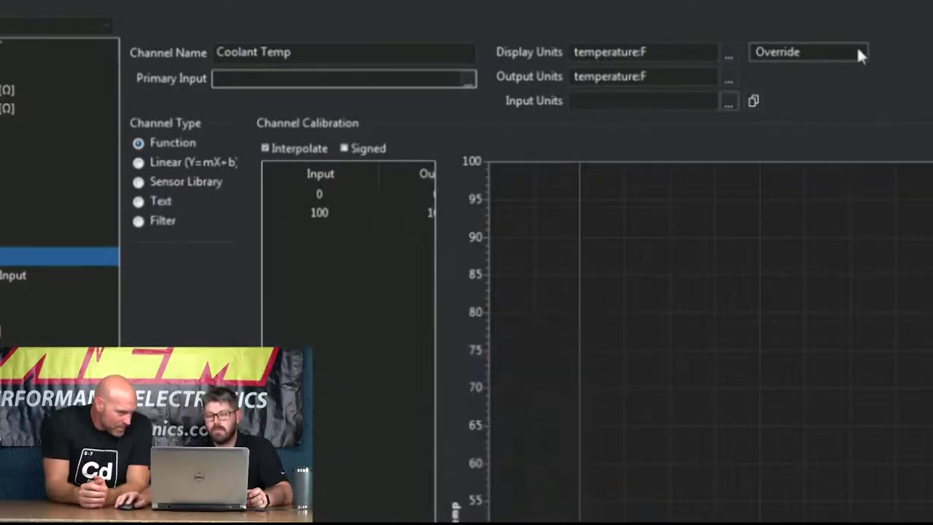
click(858, 49)
click(833, 82)
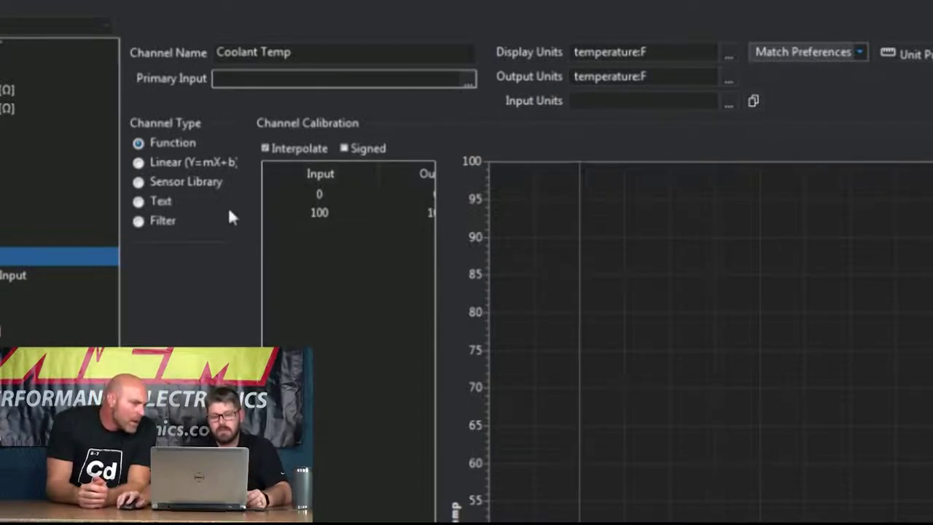
click(138, 184)
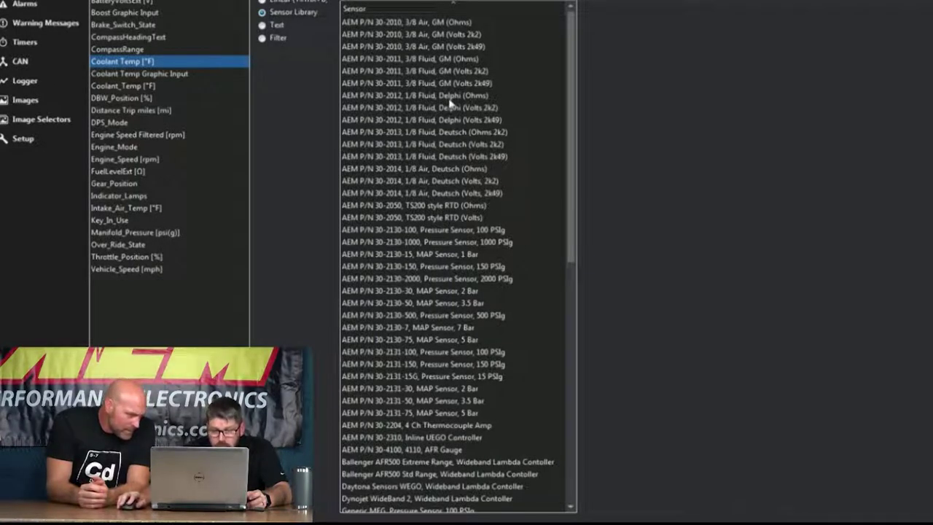
Step: Assign the AEM P/N 30-2013, 1/8 Fluid, Deutsch (Volts 2k2) sensor to Coolant Temp
click(461, 145)
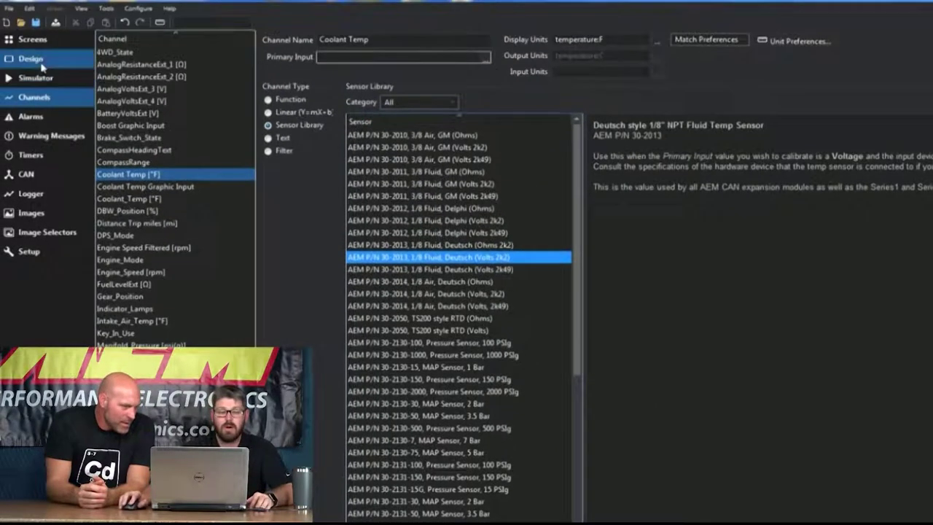
click(32, 39)
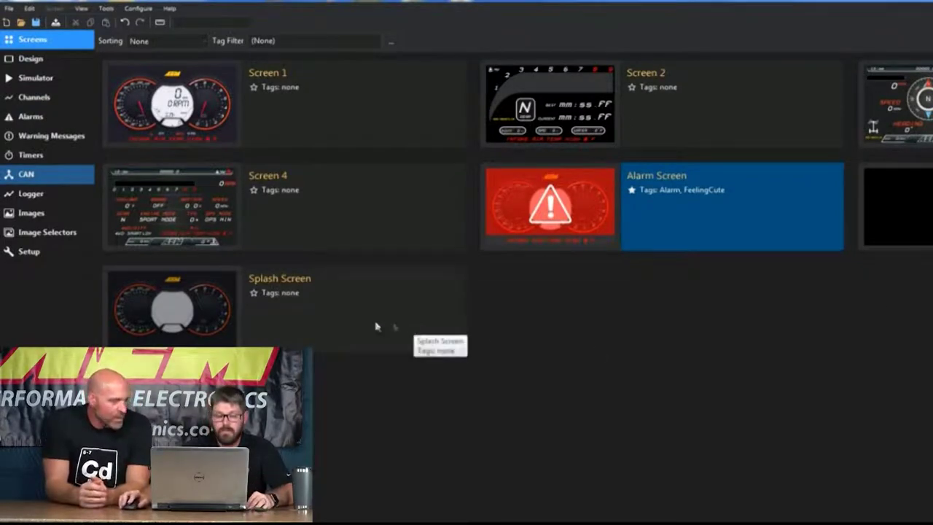
click(81, 97)
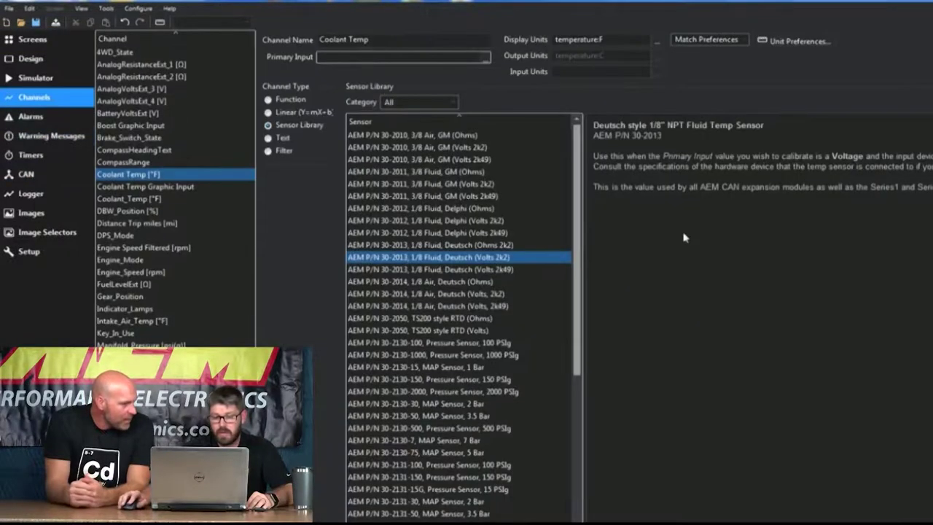
drag(578, 218, 605, 459)
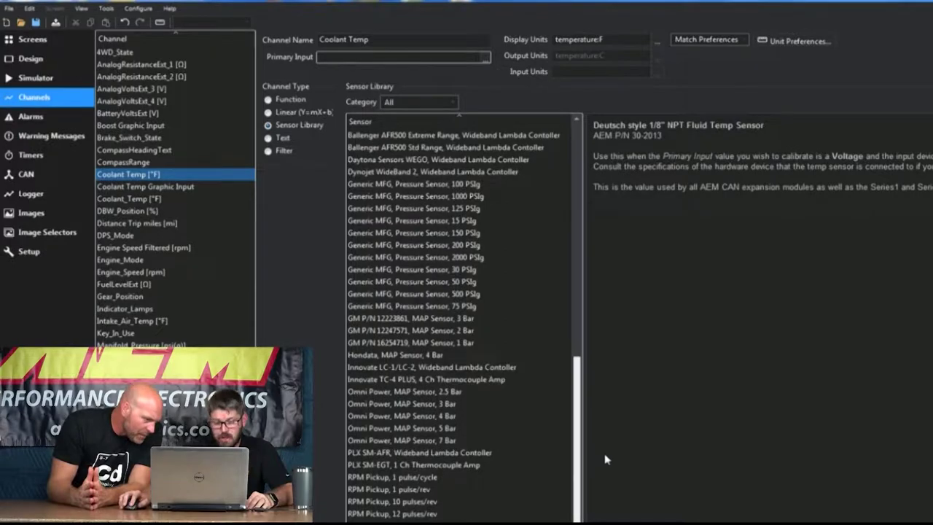
drag(605, 460, 605, 373)
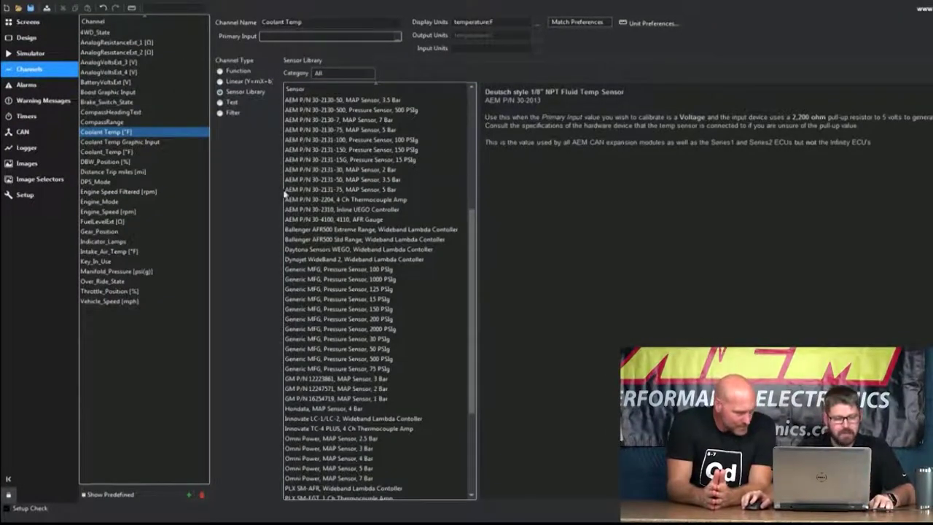
Step: Delete all unused images and select the 800 x 480 Maverick X3 Cluster rev5.png background
click(42, 169)
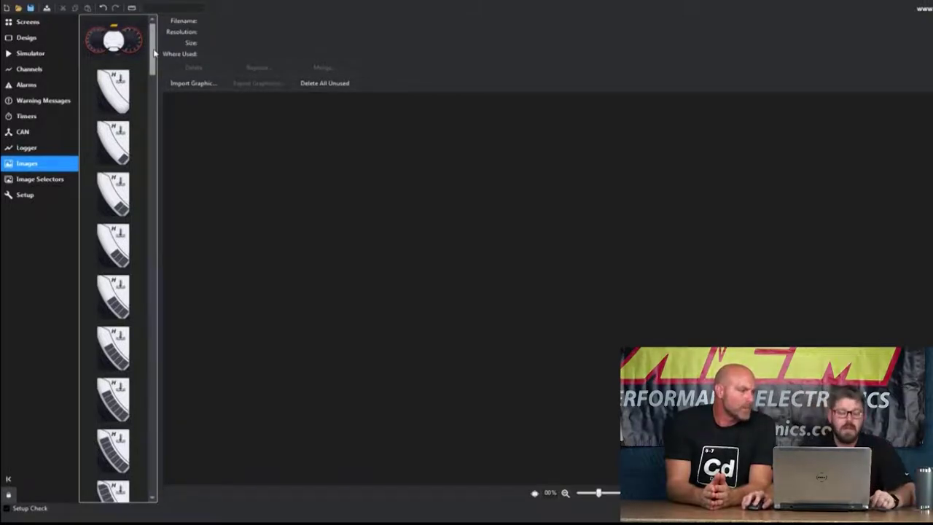
drag(154, 53, 153, 478)
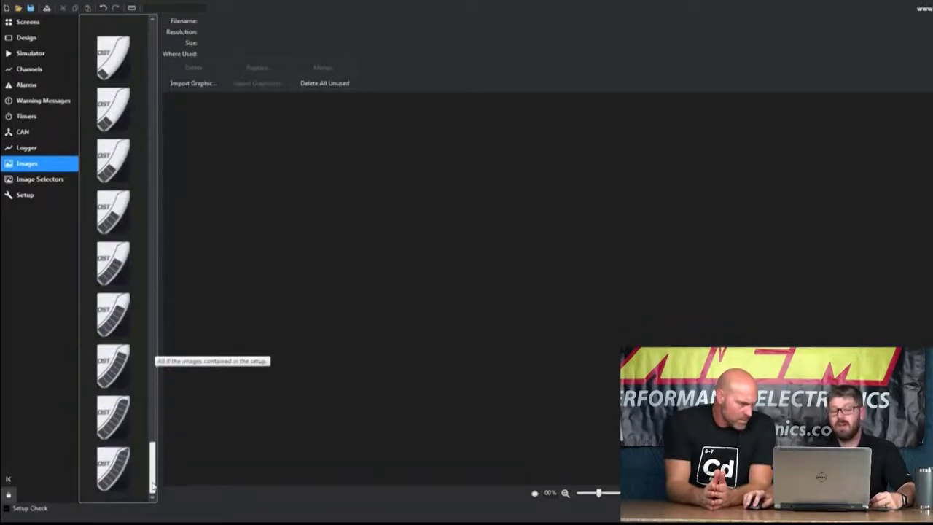
click(317, 86)
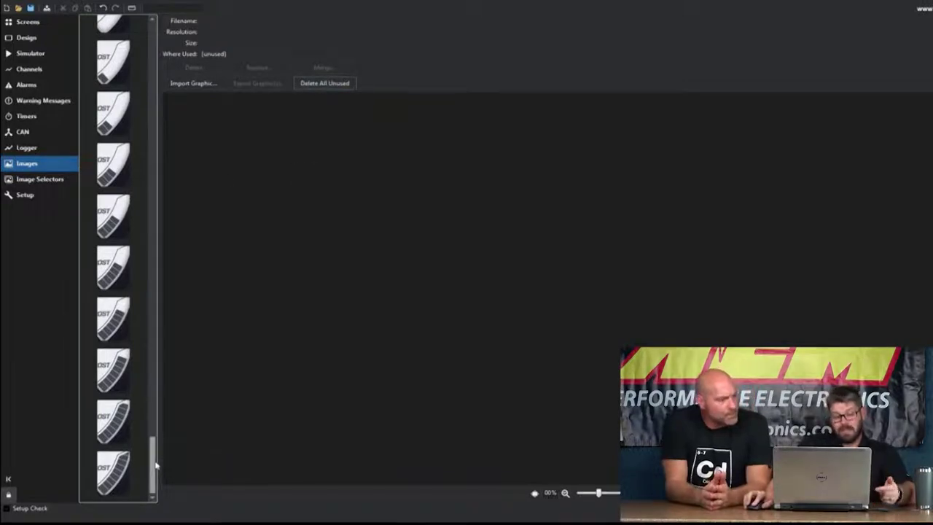
drag(156, 465, 155, 51)
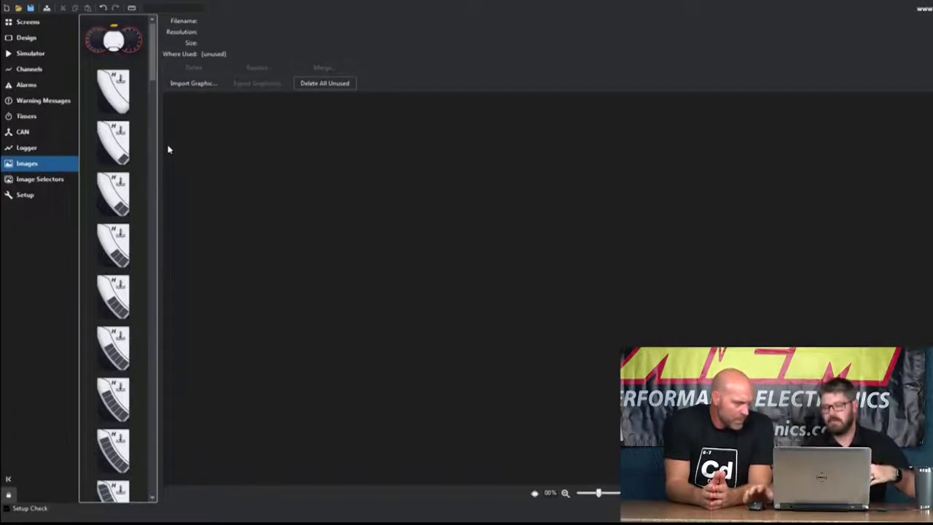
click(117, 34)
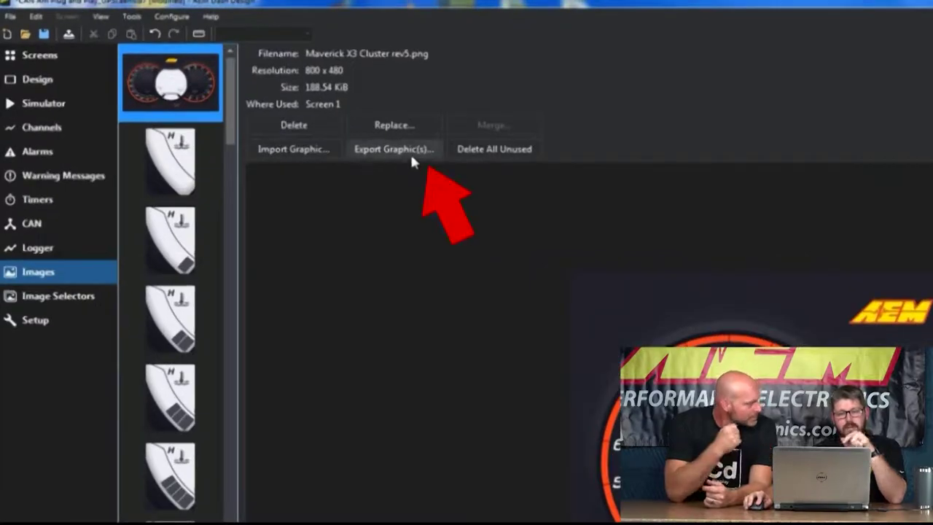
Step: Save Maverick X3 Cluster rev5.png as a PNG to the Backgrounds folder, then return to Screens
click(410, 156)
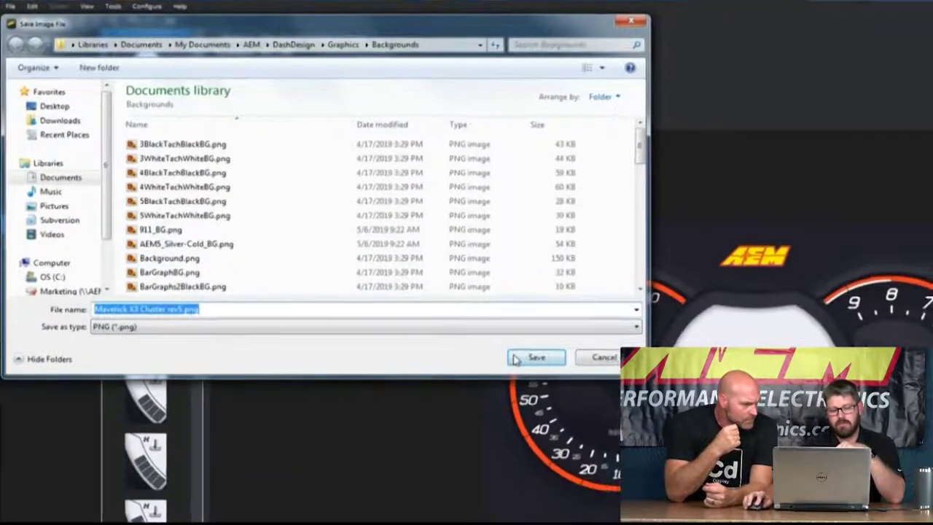
click(603, 433)
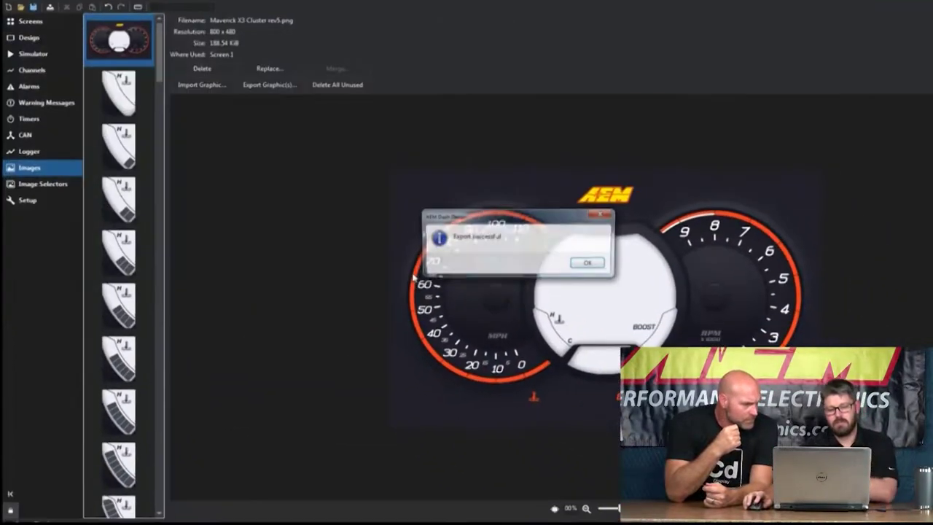
click(592, 264)
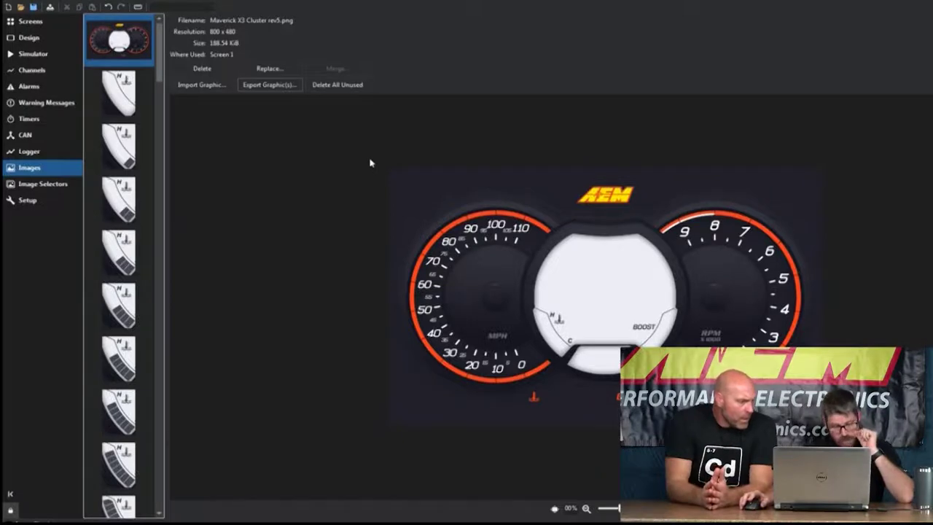
click(33, 22)
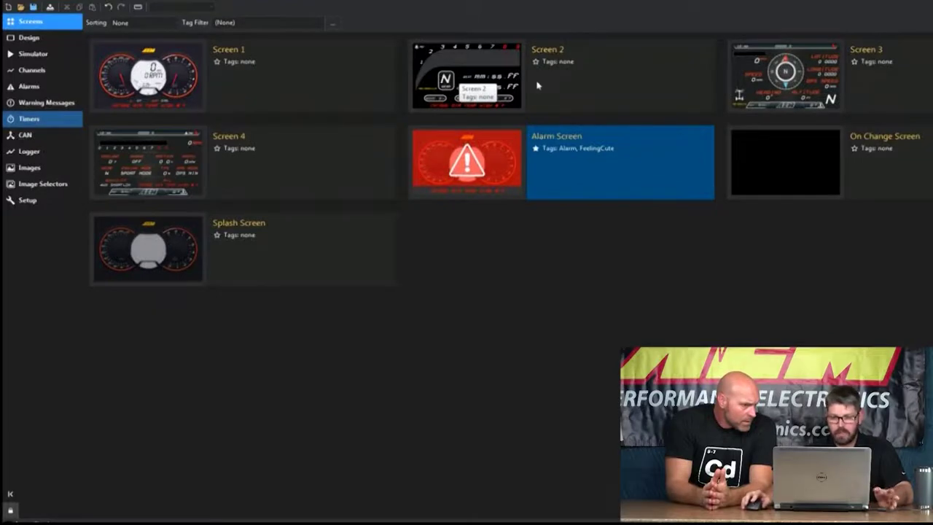
Step: Open Screen 1 and inspect the RPM readout, MPH readout and Engine_Speed needle settings
double_click(183, 93)
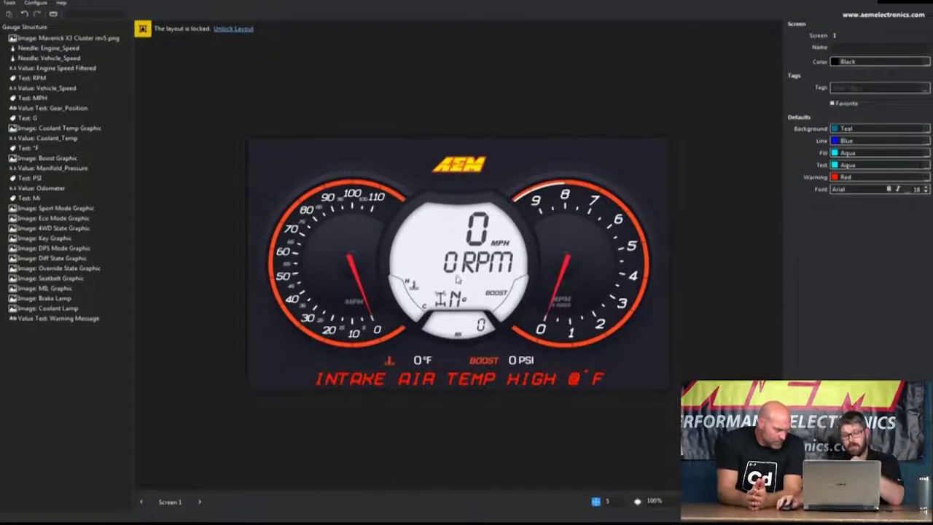
click(451, 269)
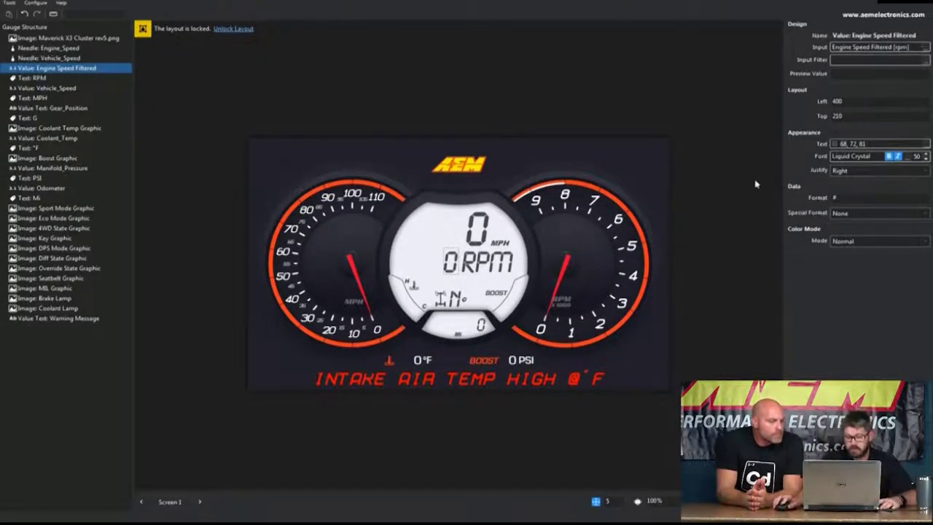
click(478, 244)
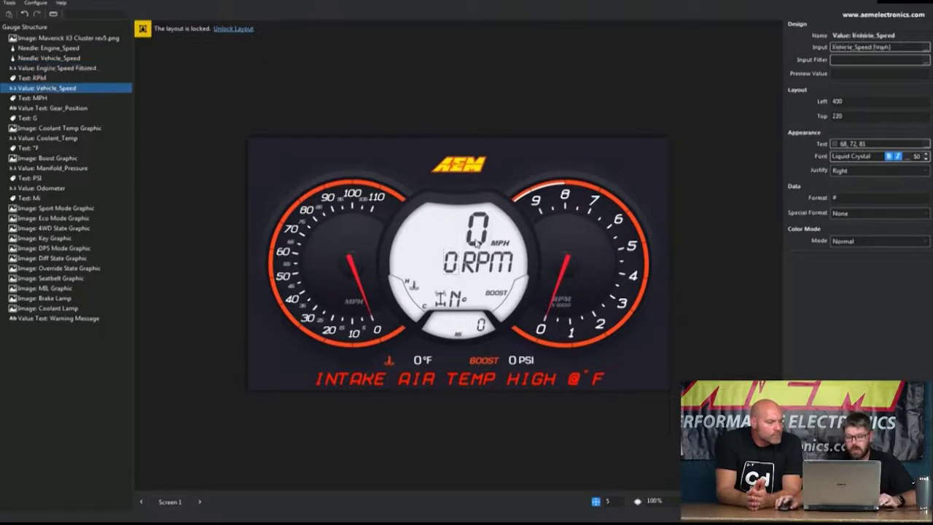
click(563, 274)
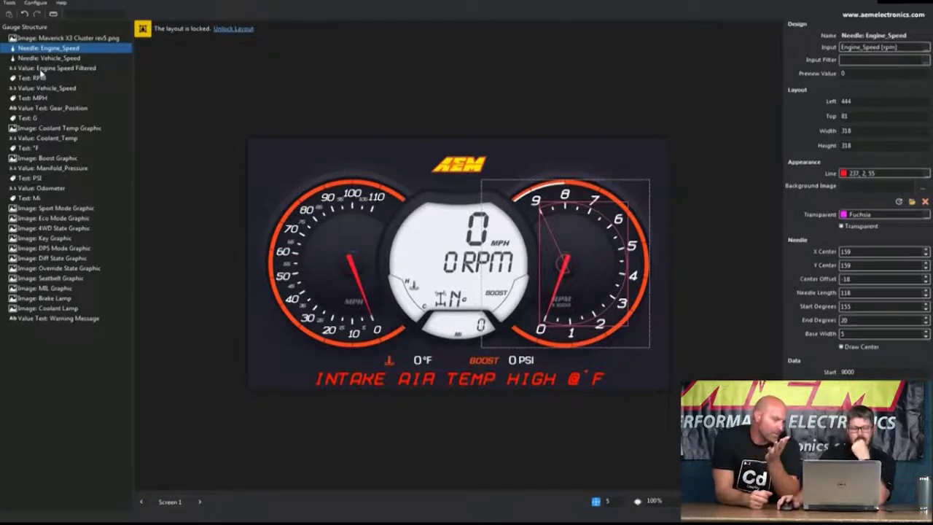
click(233, 29)
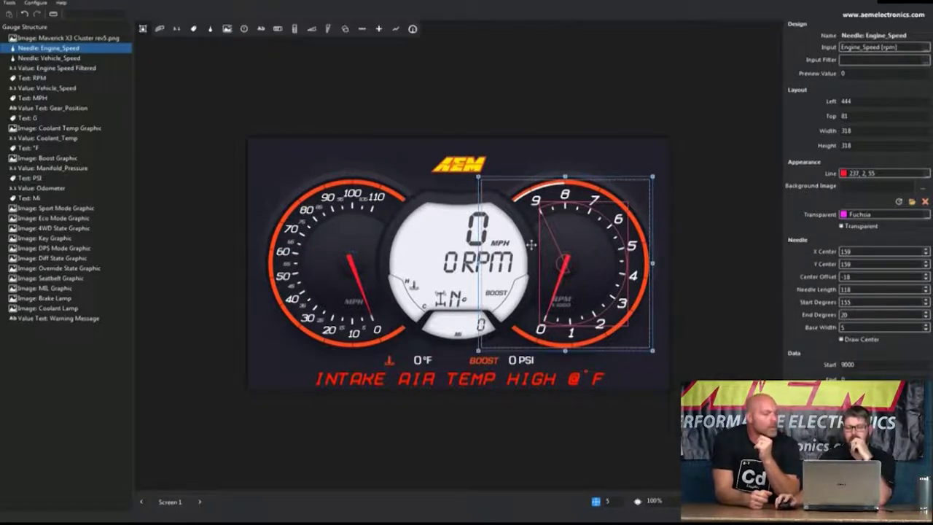
Step: Unlock the layout, test-move the RPM needle toward the AEM logo, and undo the move
click(143, 28)
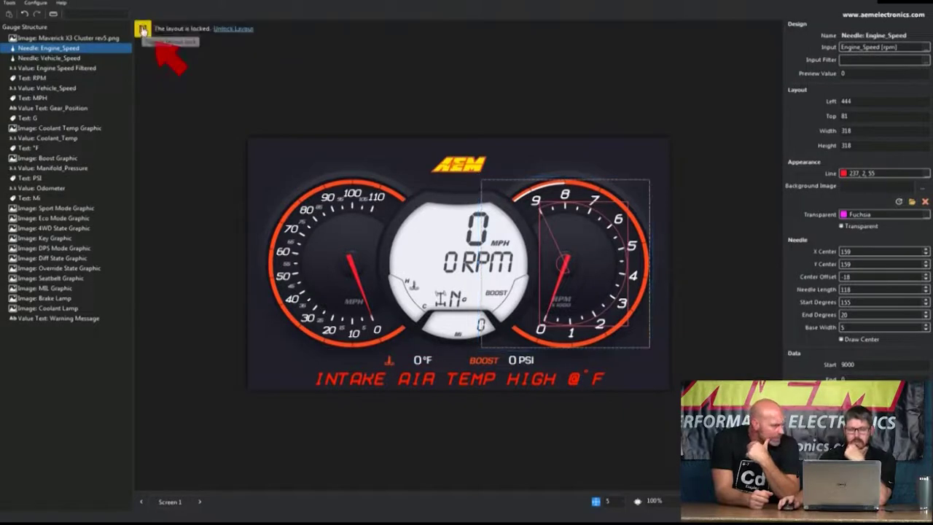
click(233, 29)
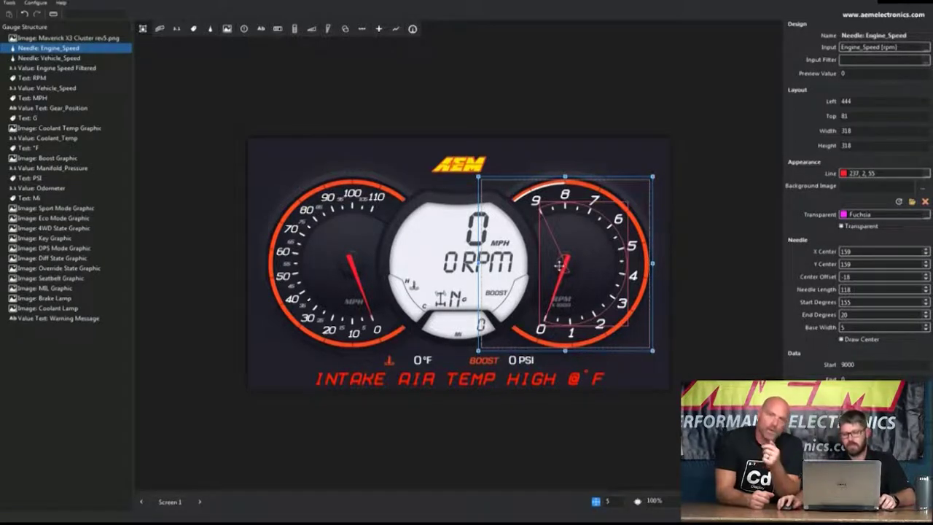
drag(558, 262, 463, 212)
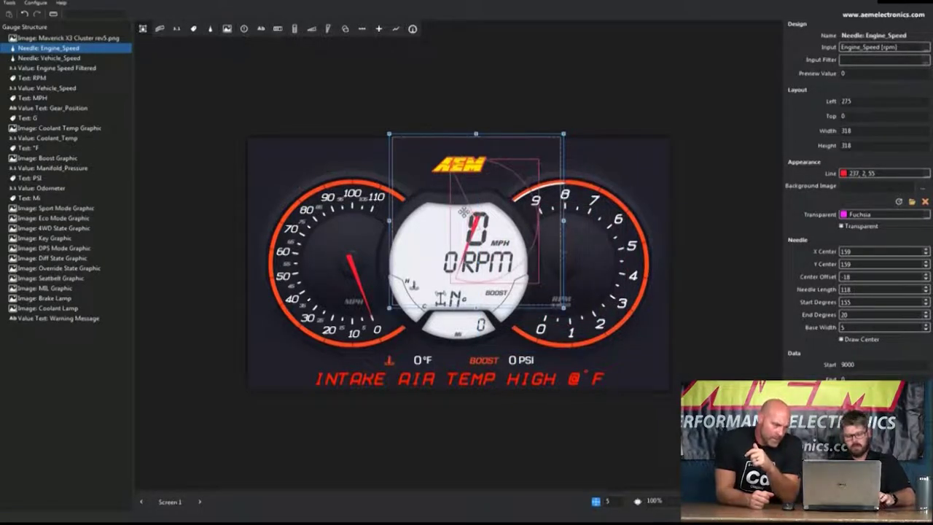
key(ctrl+z)
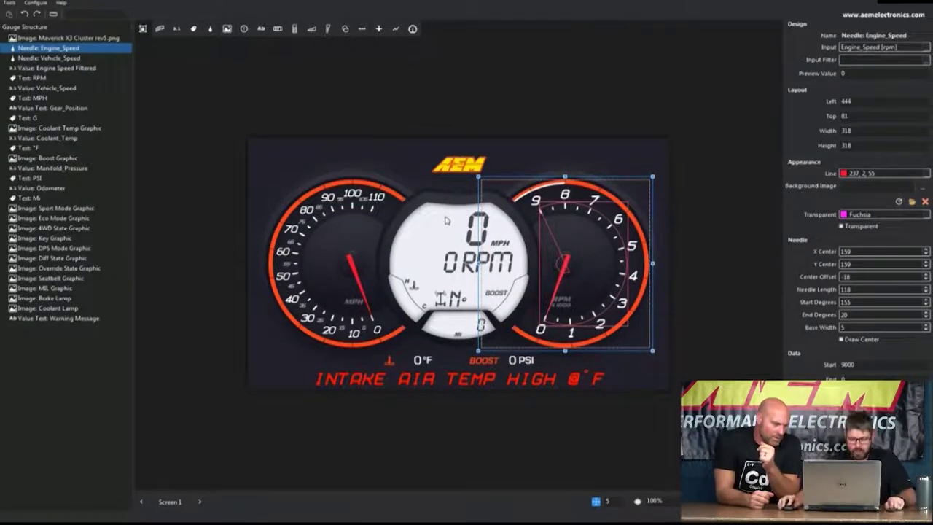
Step: Relock the layout and select the Warning Message text (red Oloron 40, centred at 400/440)
click(143, 29)
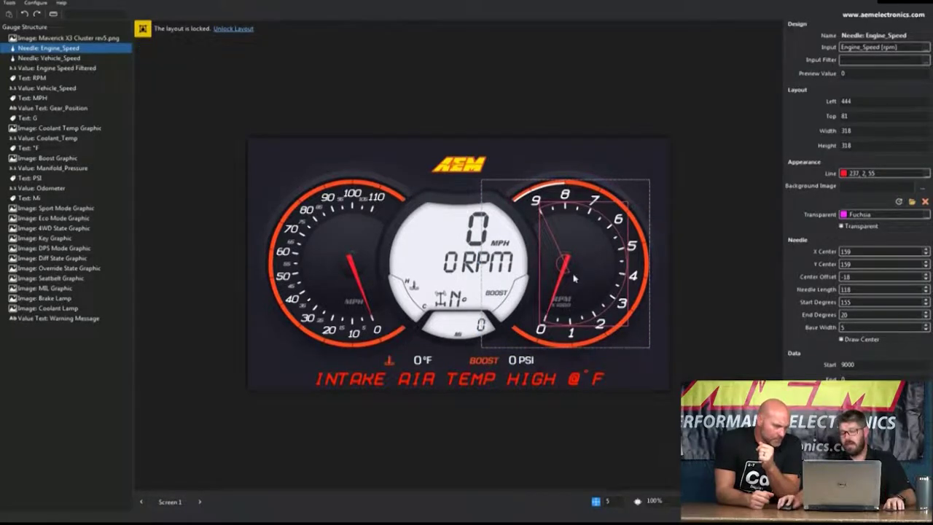
mouse_move(565, 270)
mouse_down()
mouse_move(527, 257)
mouse_move(574, 270)
mouse_up()
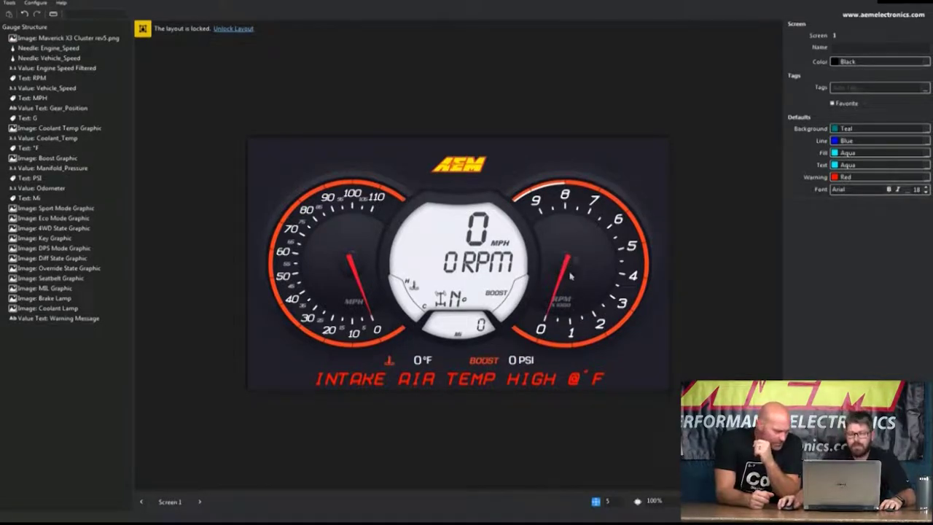
click(505, 378)
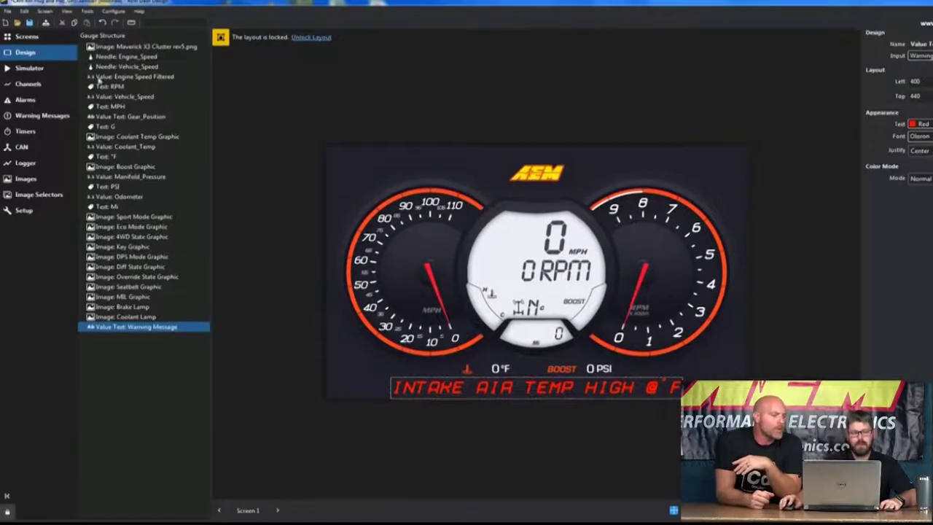
Step: Review the Warning Message channel's messages and select Screen 1's Warning Message text element
click(41, 115)
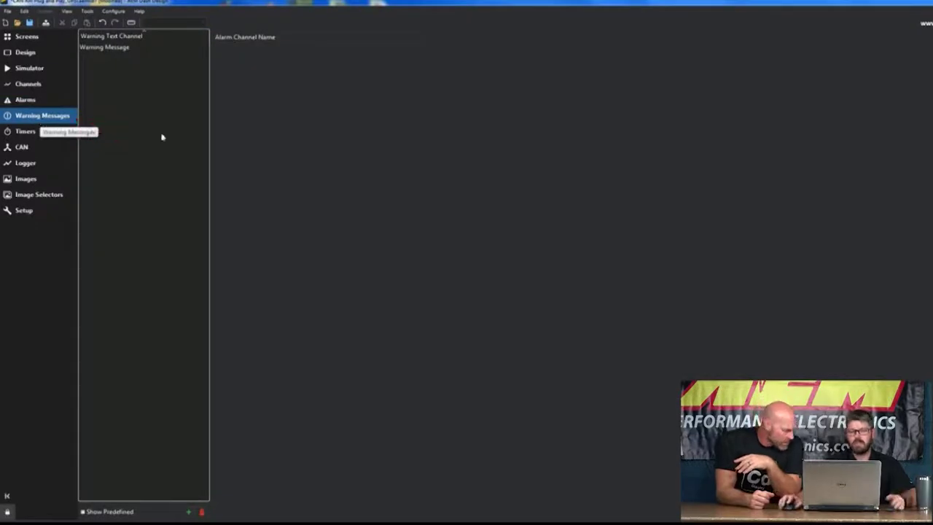
click(99, 47)
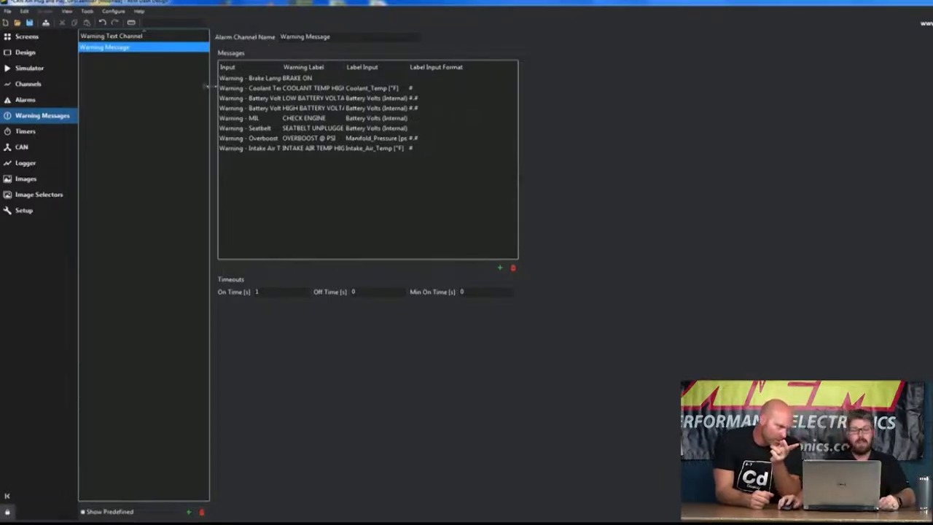
click(29, 42)
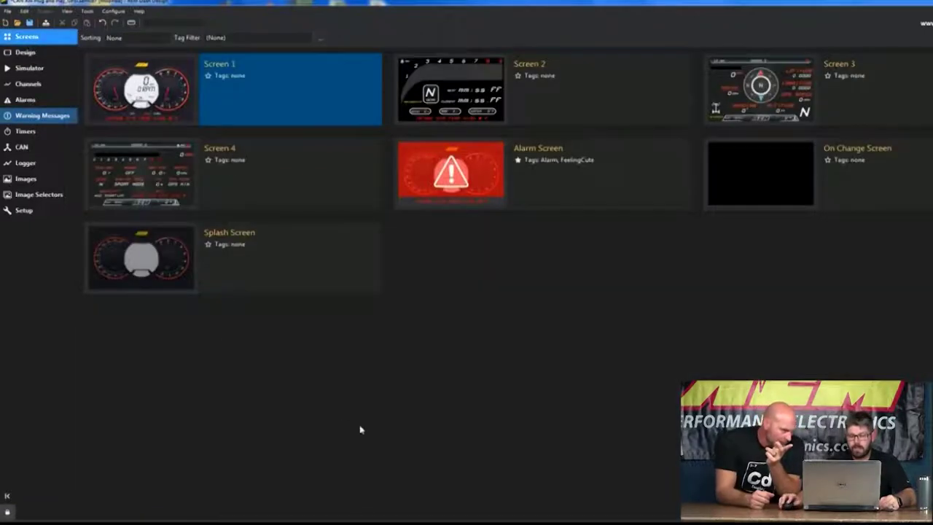
double_click(233, 80)
click(66, 348)
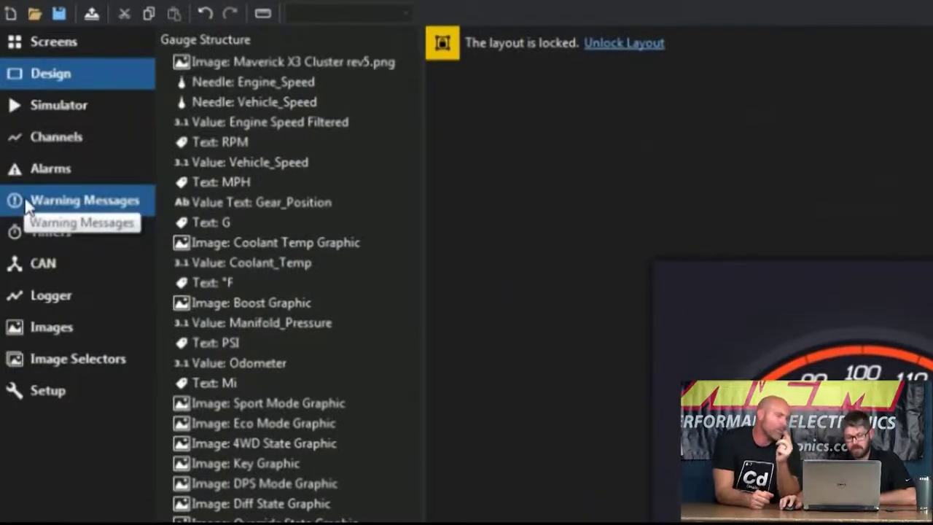
Step: Append a custom joke text ending in '!!!' to the Brake Lamp warning label
click(24, 196)
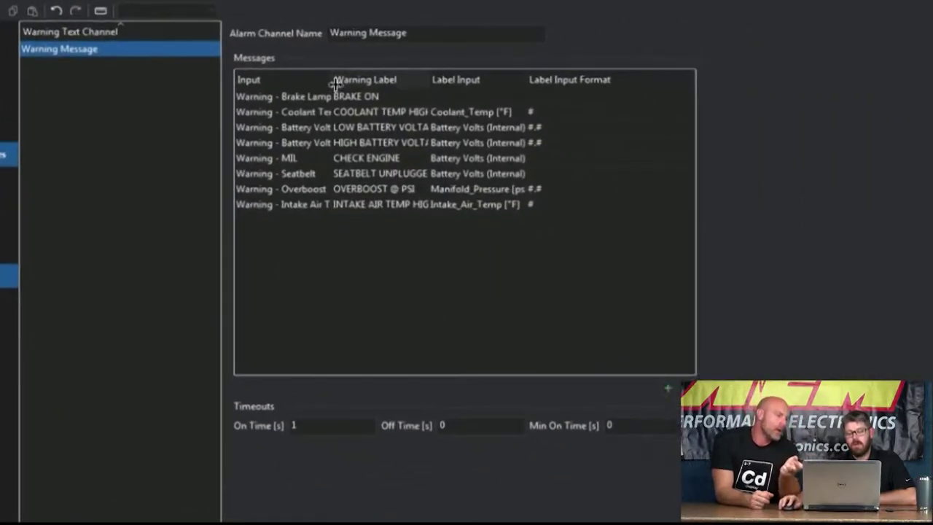
drag(334, 81, 389, 78)
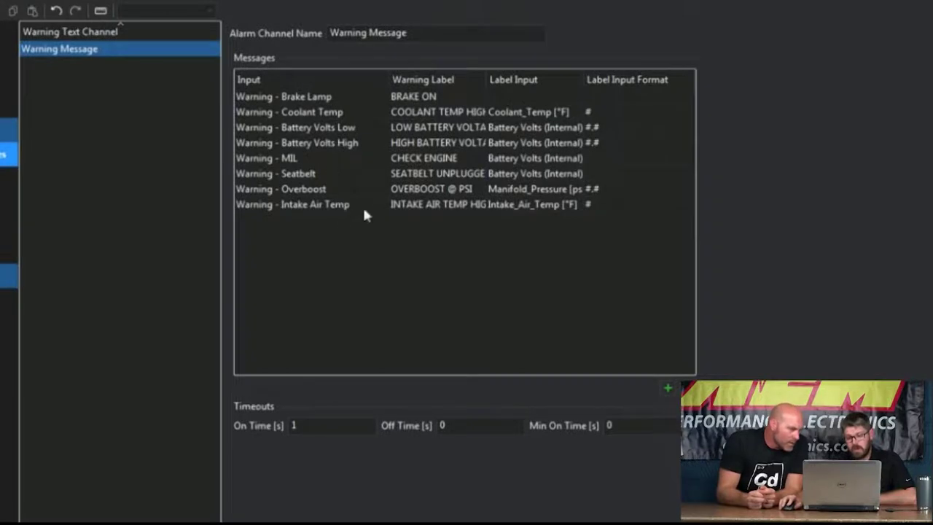
double_click(420, 93)
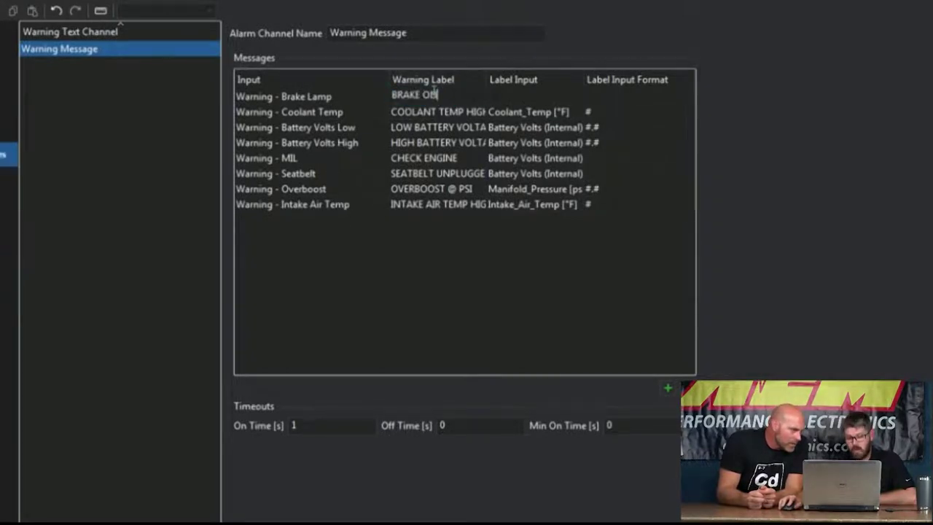
text(LA)
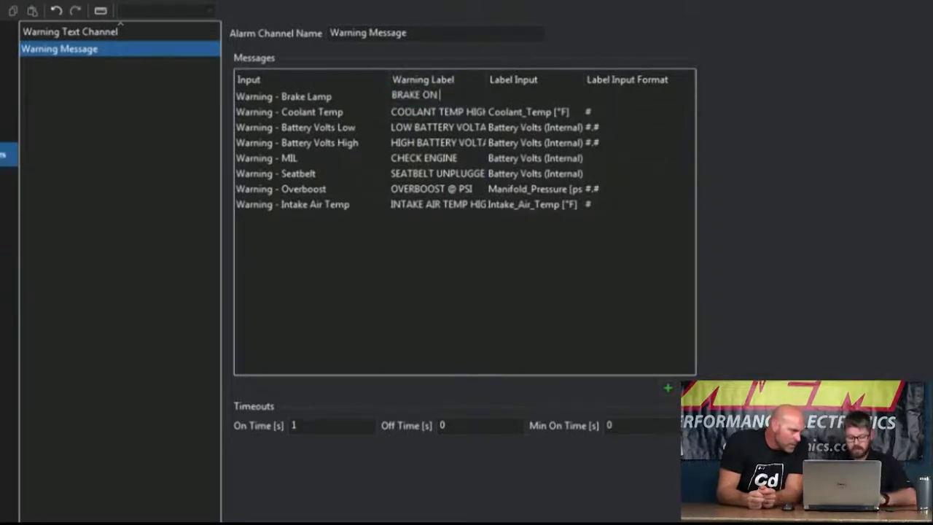
text(WSON!)
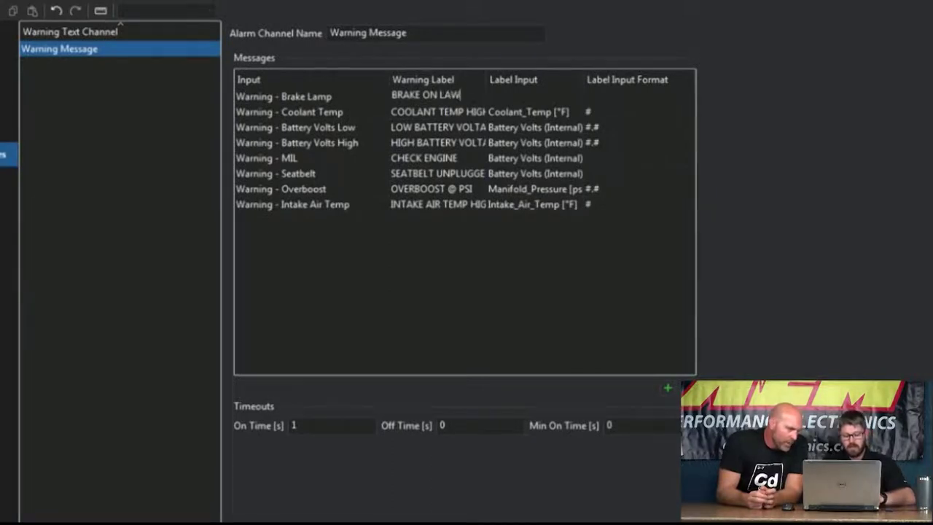
text(!!)
key(Return)
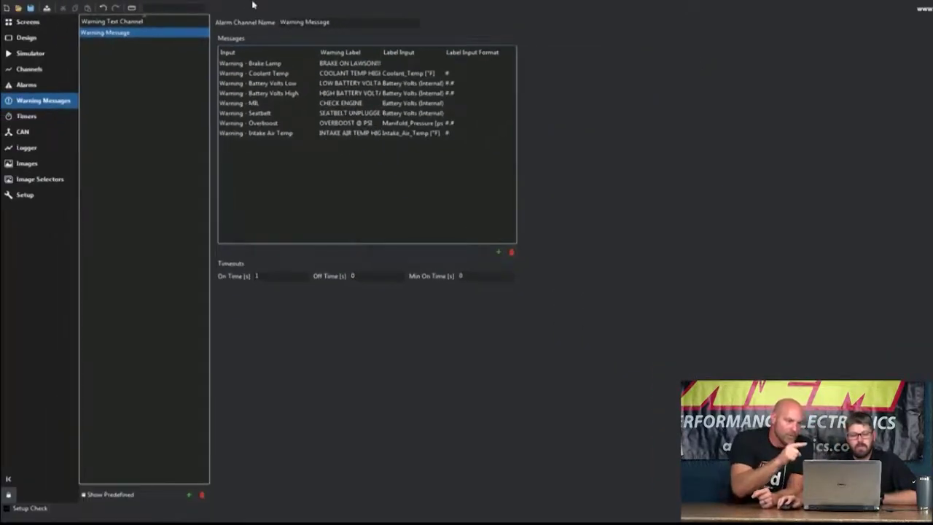
click(33, 22)
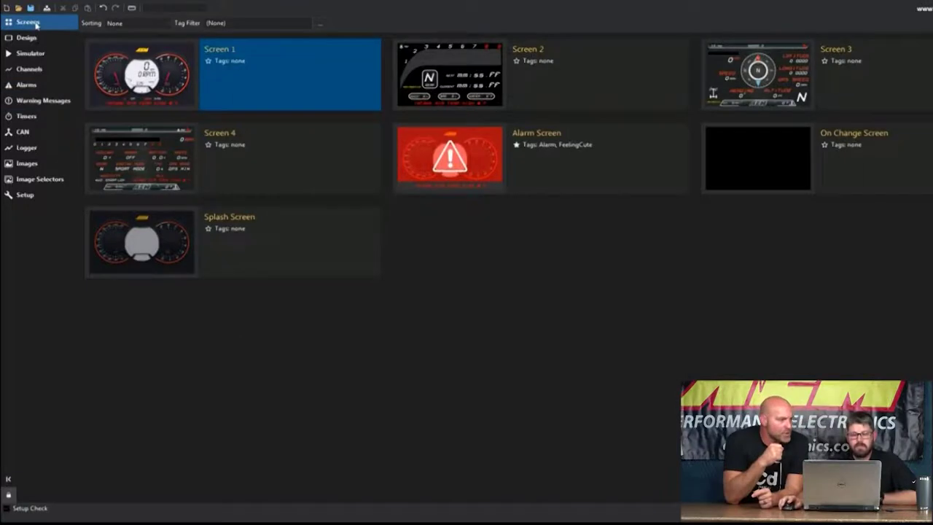
Step: Unlock Screen 1's layout and place a new dynamic text element on the dash
double_click(314, 89)
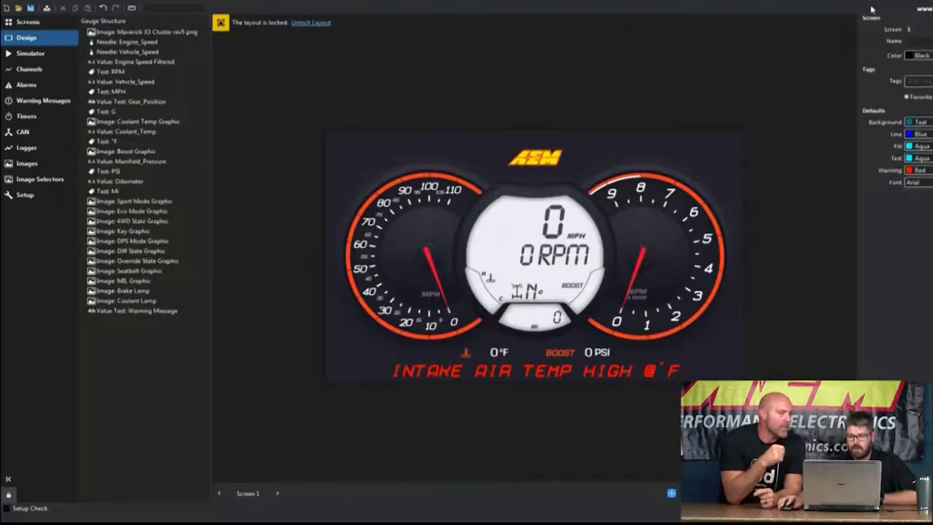
click(300, 22)
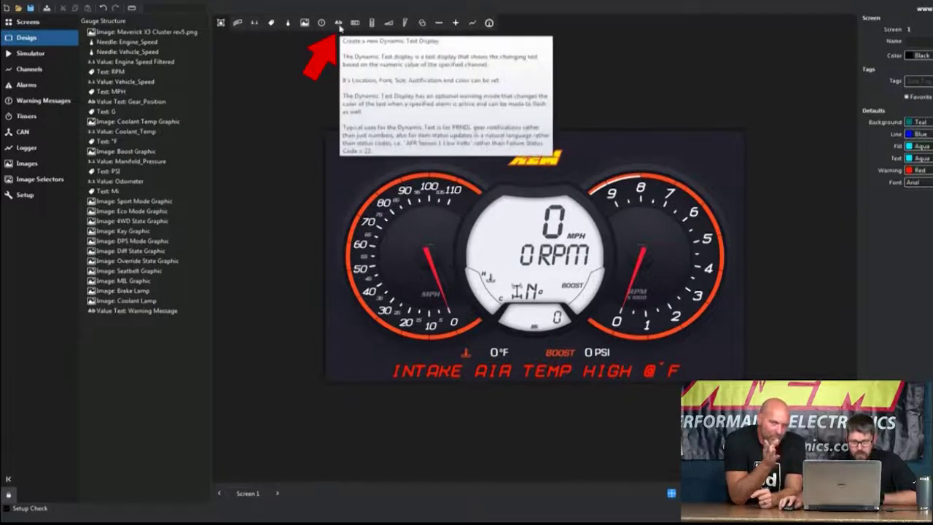
click(340, 27)
click(379, 170)
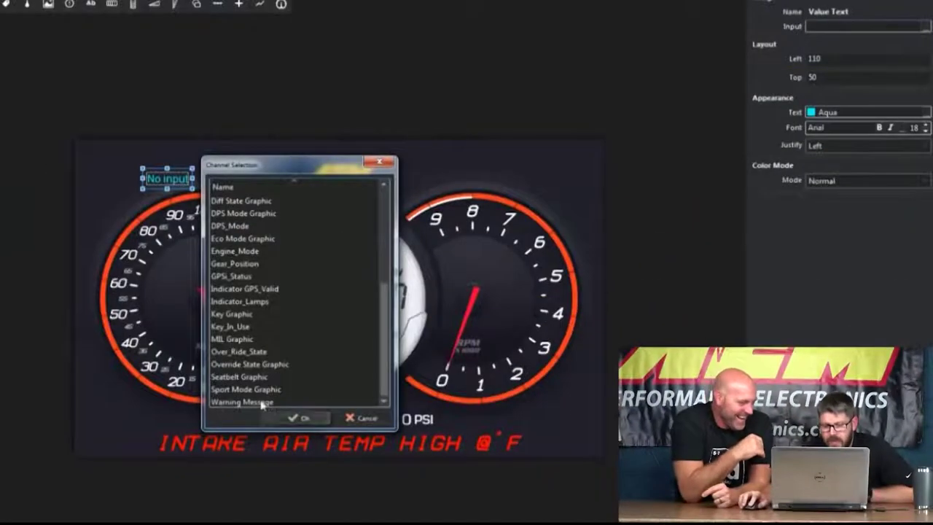
Step: Set the dynamic text's input to the Warning Message channel, then return to Screens
click(360, 418)
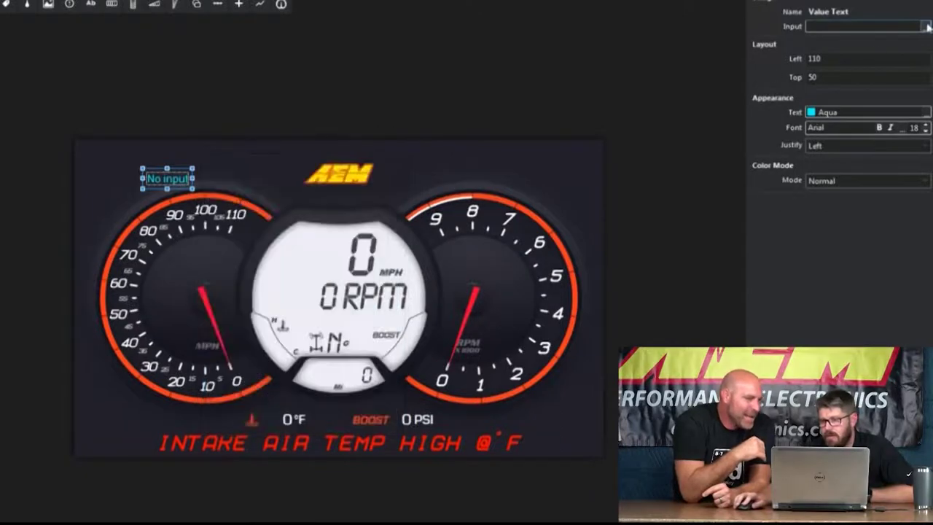
click(925, 26)
drag(387, 253, 386, 346)
click(253, 402)
double_click(253, 403)
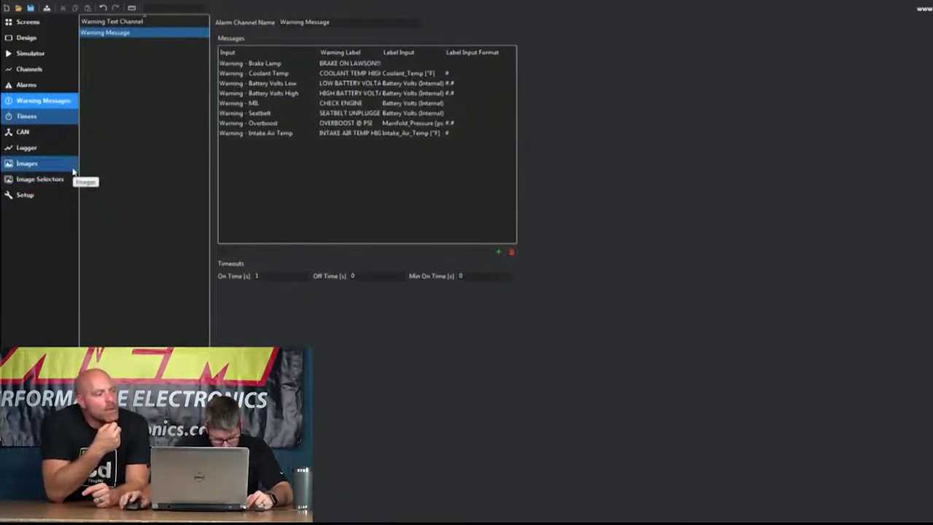
click(28, 21)
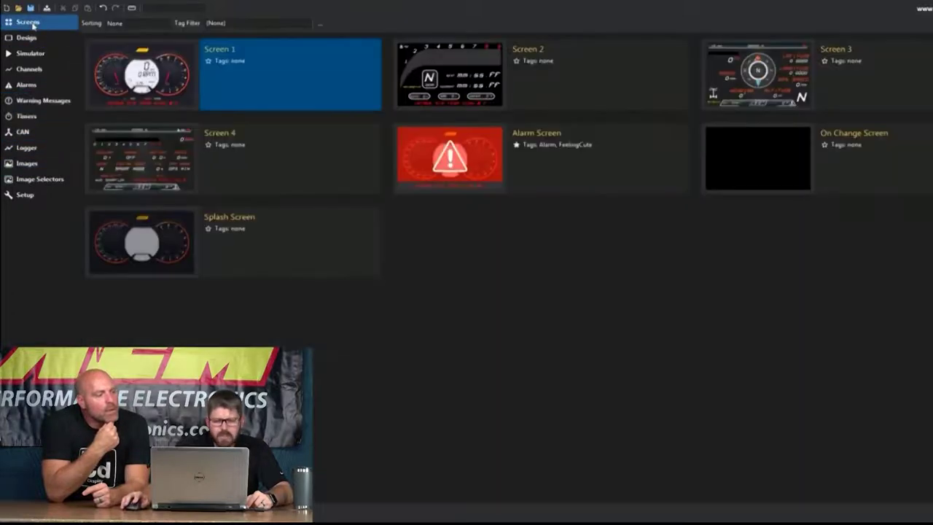
Step: Open Screen 2 and set the Bar Tacho engine speed element's preview value to 2000
click(525, 83)
double_click(525, 83)
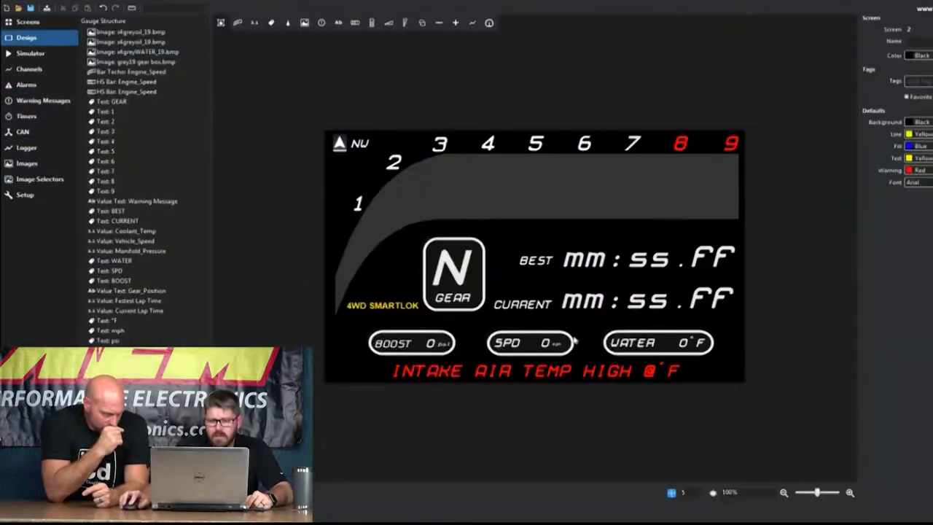
click(542, 193)
click(704, 189)
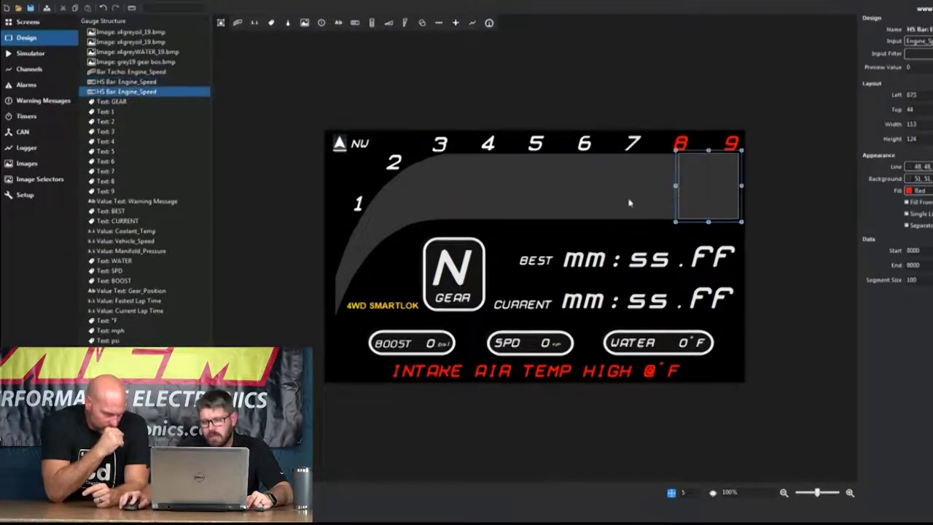
click(620, 202)
click(384, 213)
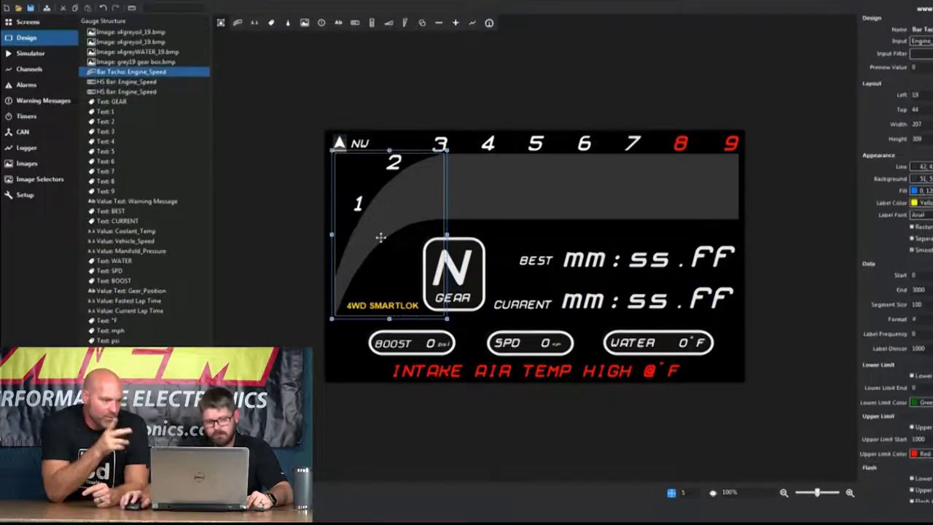
click(403, 219)
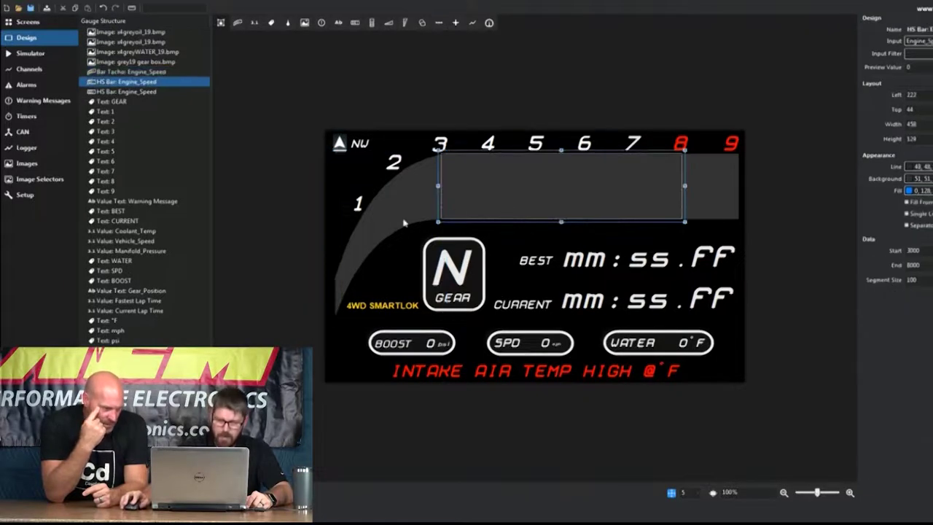
click(403, 219)
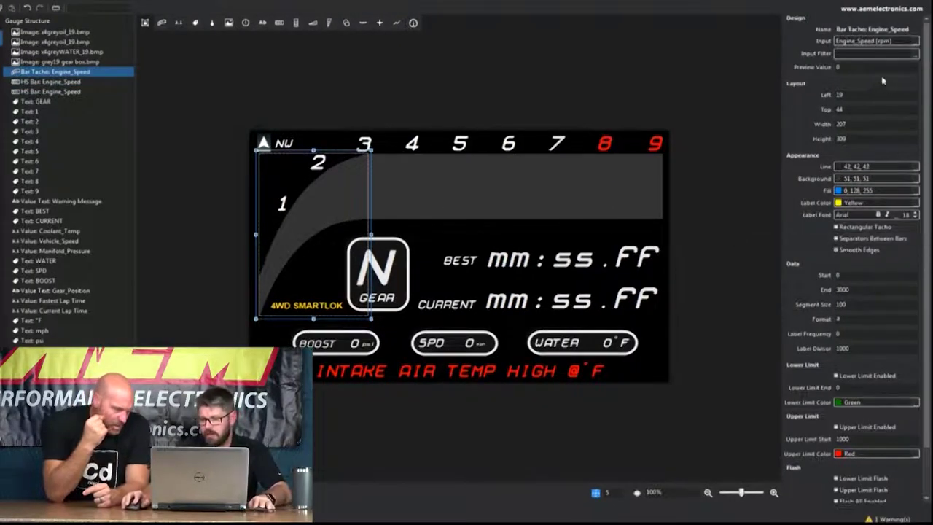
click(860, 67)
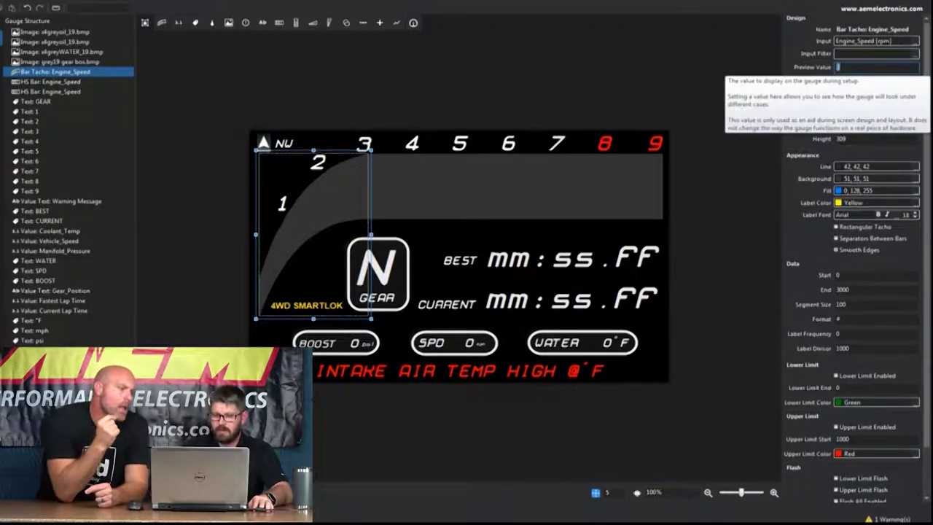
text(2000)
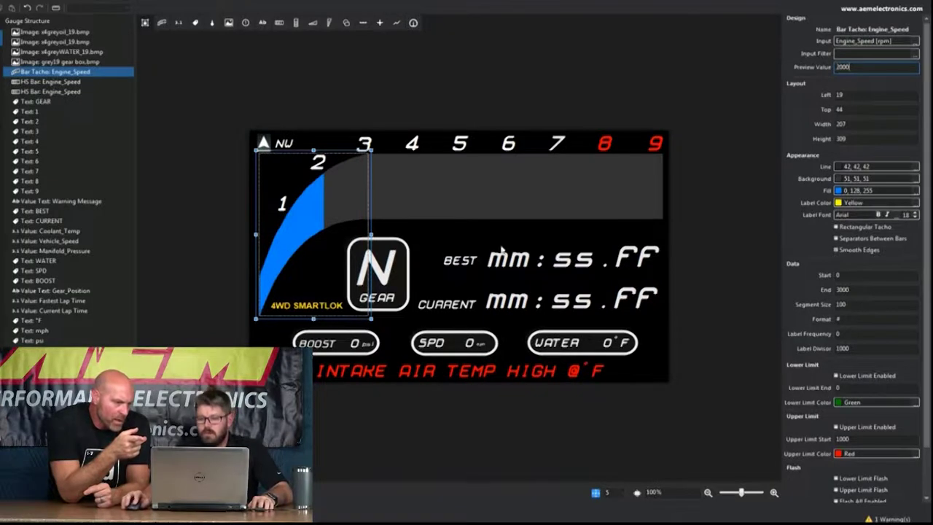
Step: Preview the red rev-limit bar at 8500 rpm and the main Engine_Speed bar at 5000 rpm
click(623, 192)
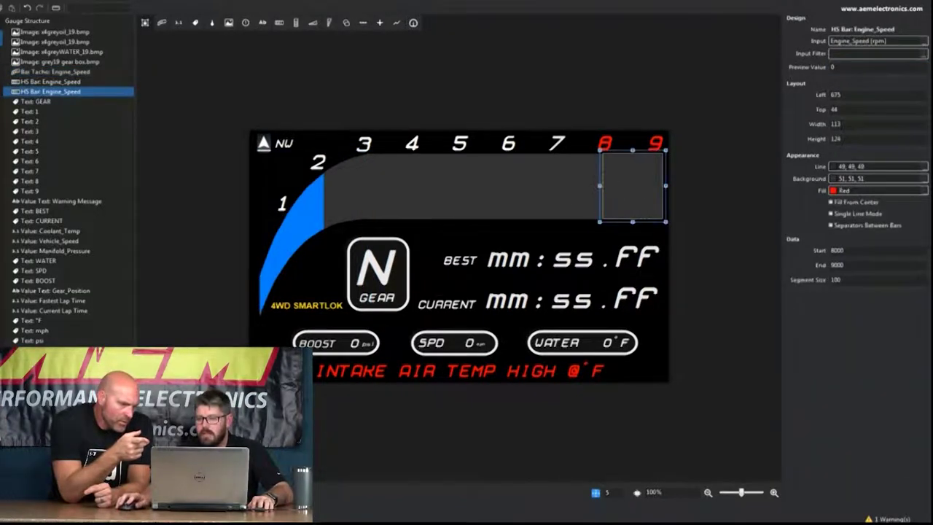
click(899, 66)
text(65)
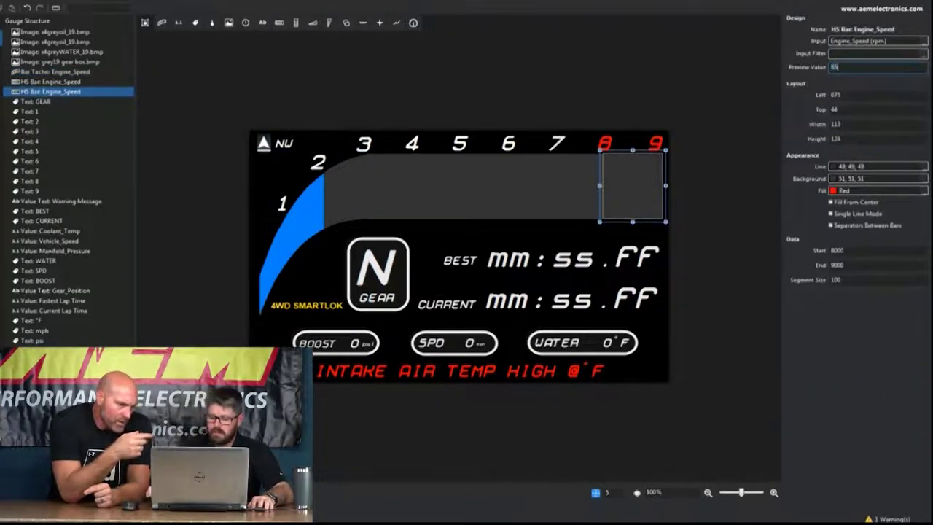
key(Return)
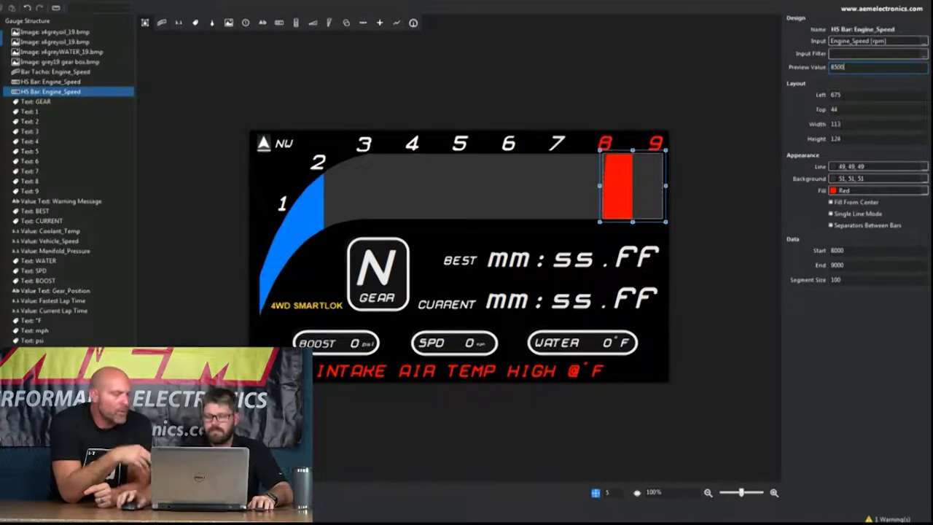
click(498, 183)
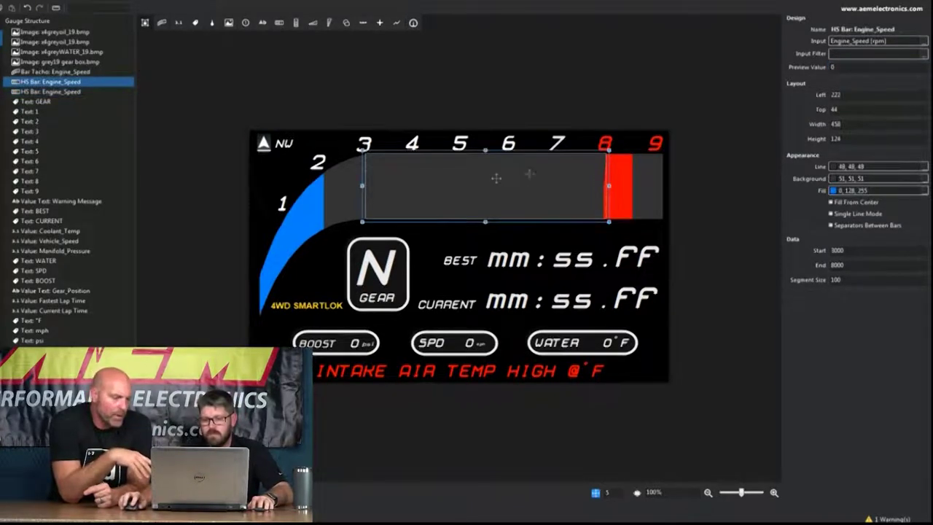
double_click(857, 67)
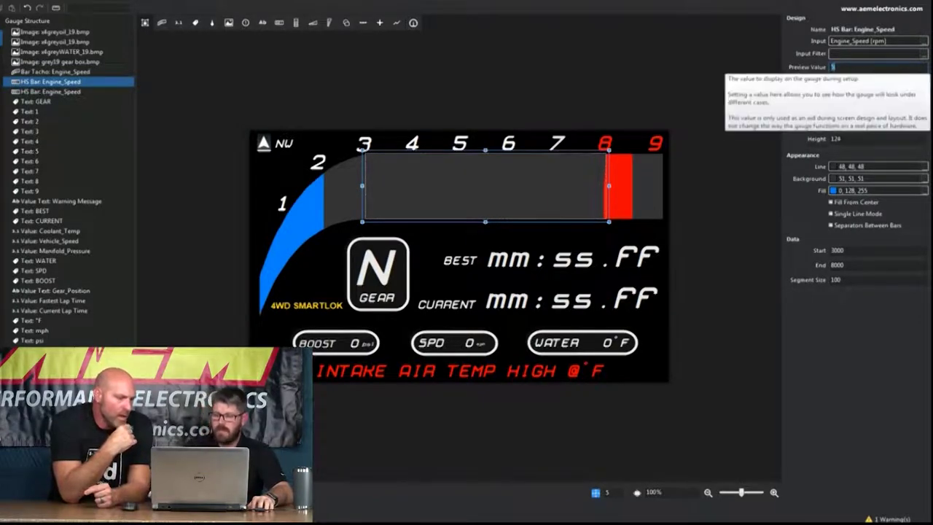
text(5000)
key(Return)
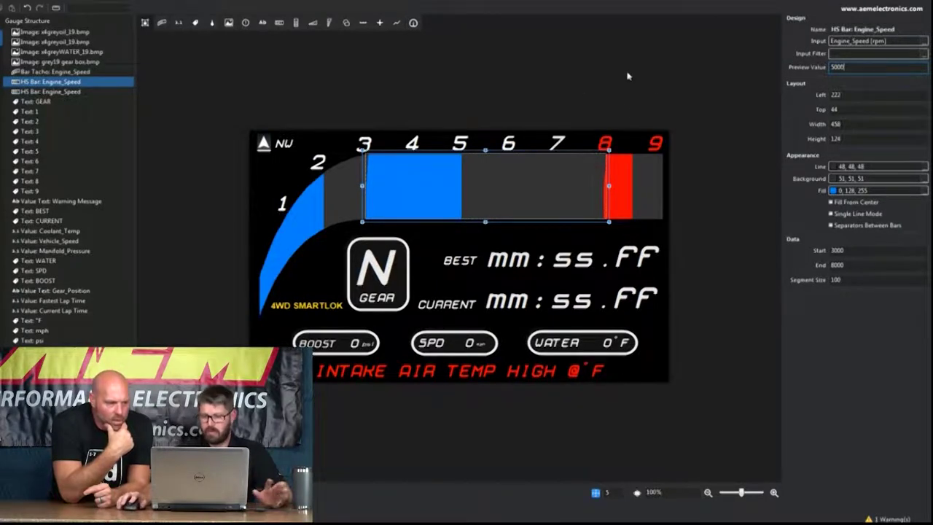
click(538, 65)
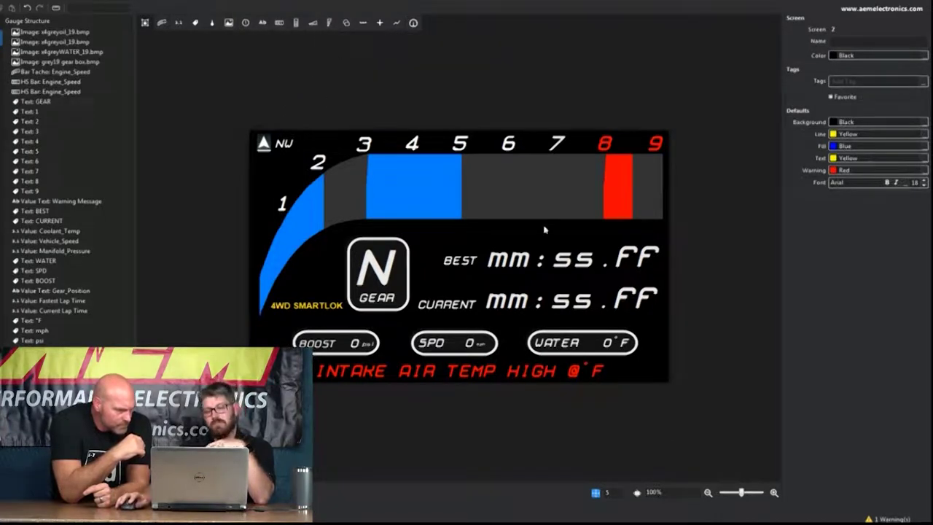
click(489, 175)
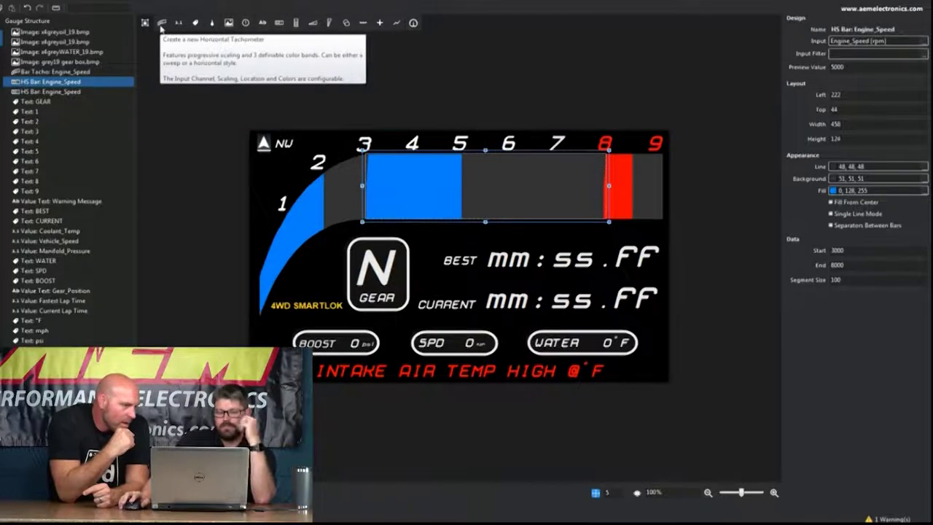
click(162, 23)
drag(296, 117, 417, 191)
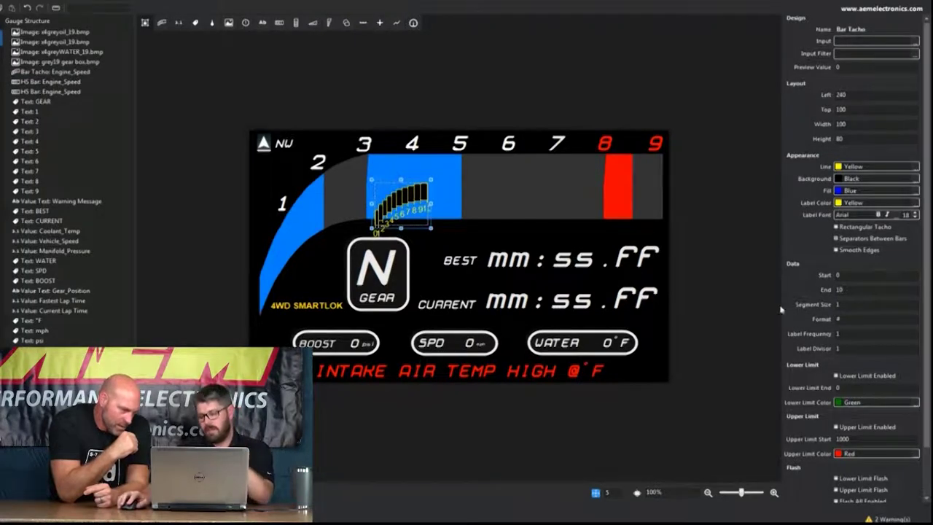
click(837, 251)
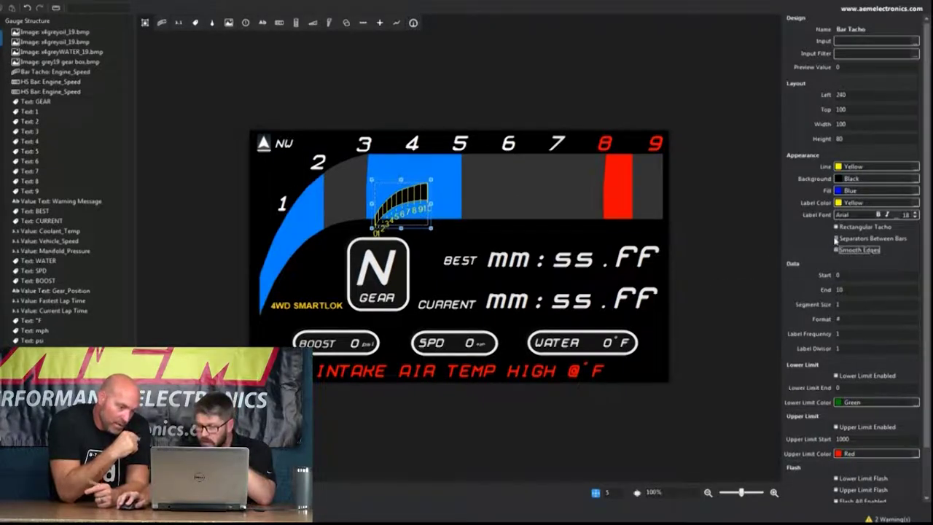
click(837, 239)
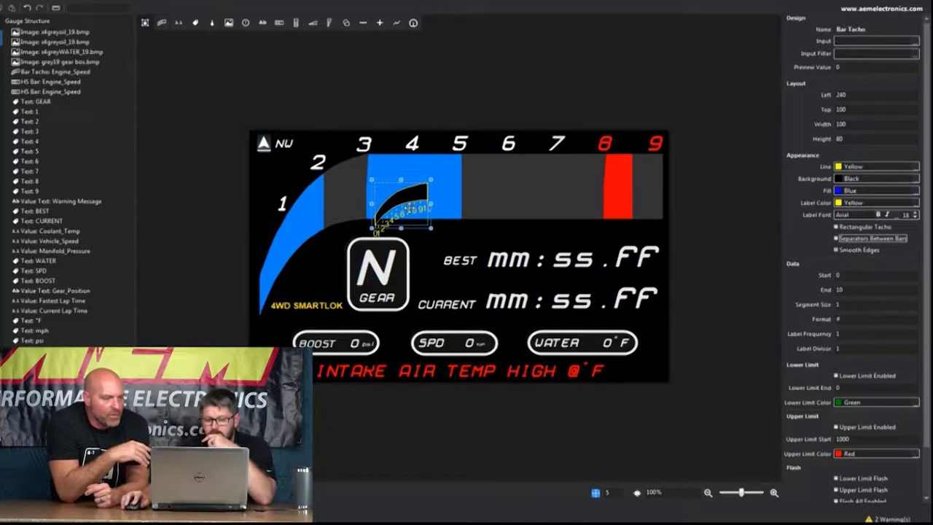
key(Delete)
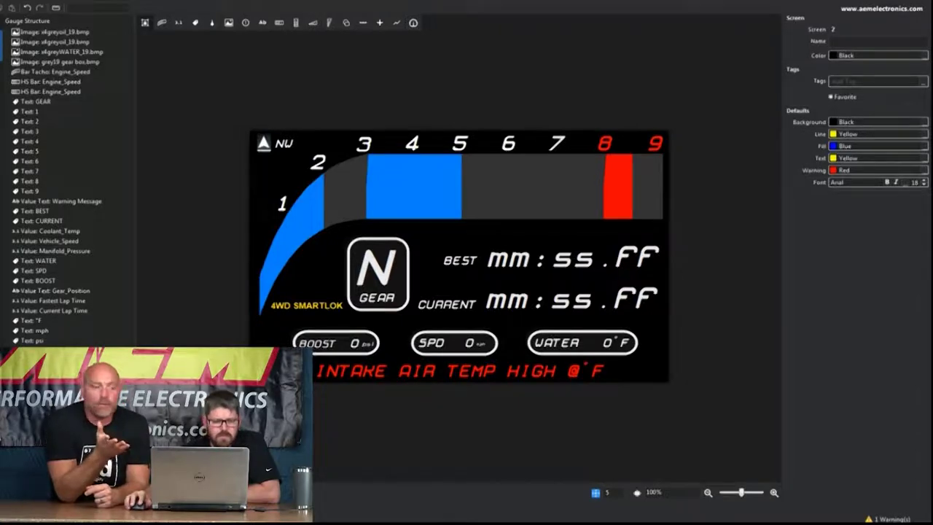
Step: Open the Screen 3 GPS/compass layout and select its 4WD graphic and GPS indicator
click(2, 23)
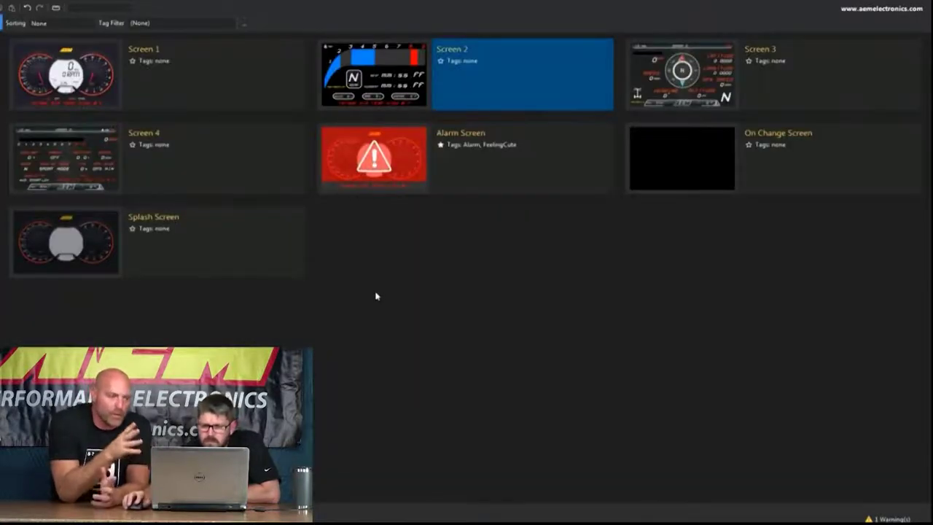
double_click(667, 95)
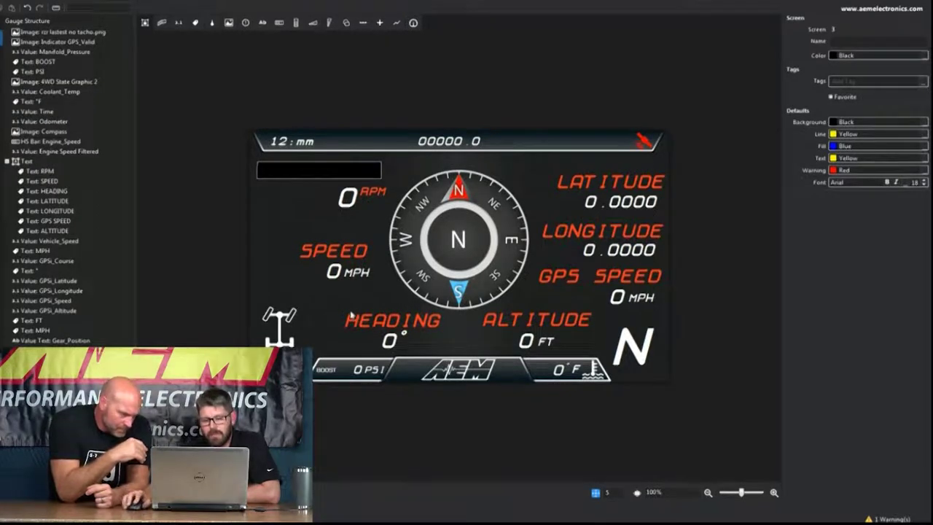
click(292, 335)
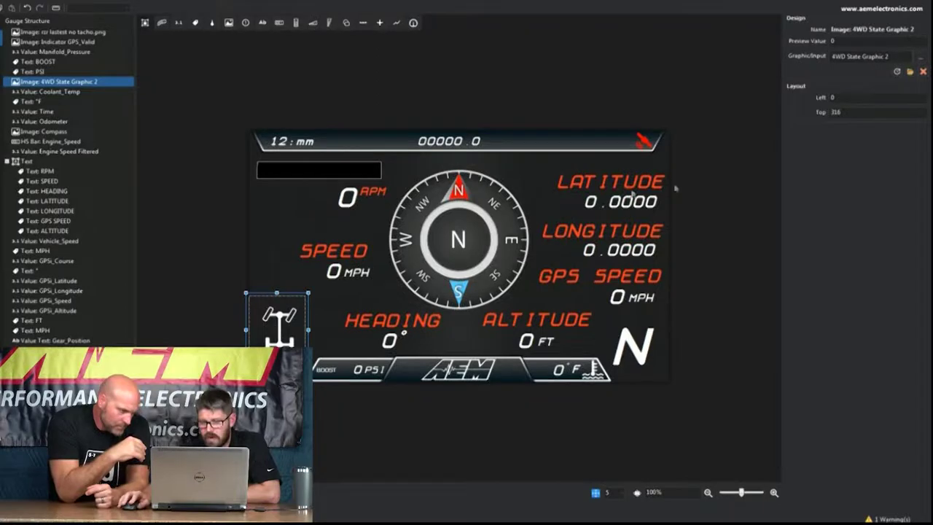
click(646, 140)
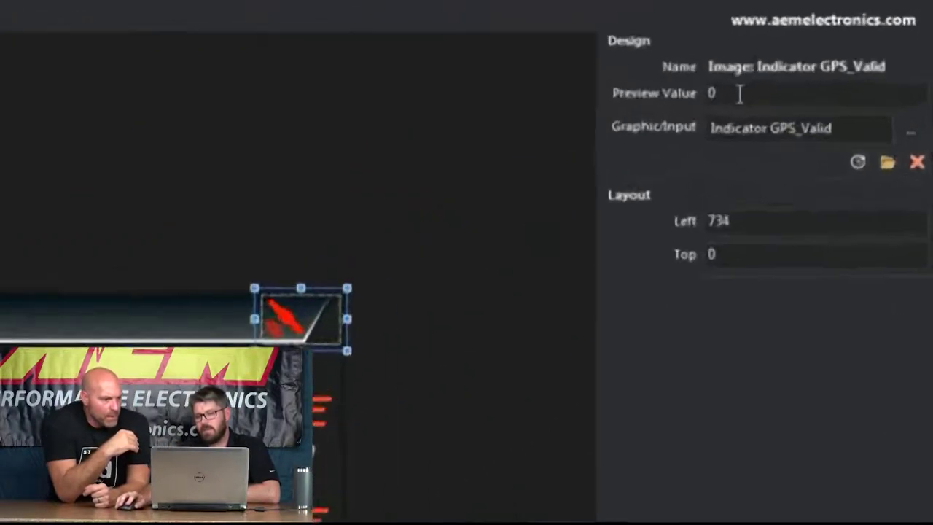
Step: Set preview value 1 on Indicator GPS_Valid and 4WD State Graphic 2, then open Image Selectors
click(739, 91)
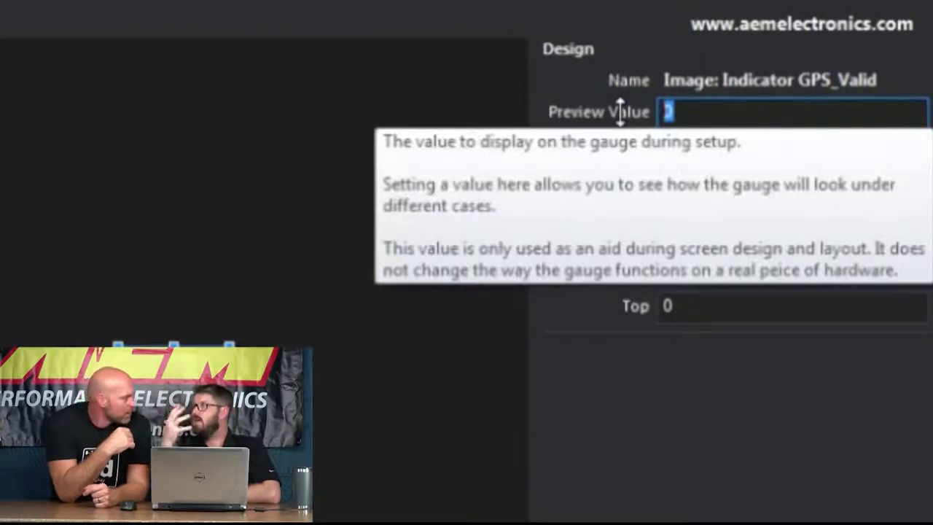
text(1)
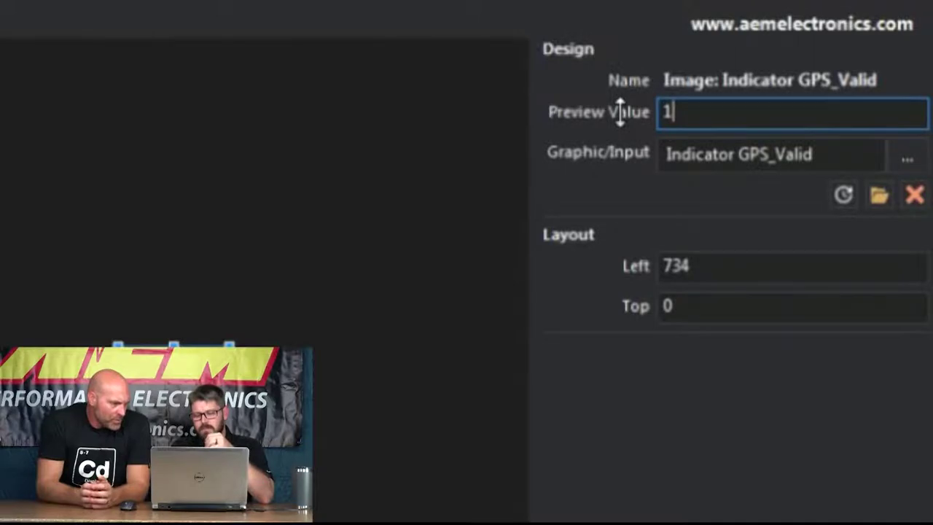
click(282, 221)
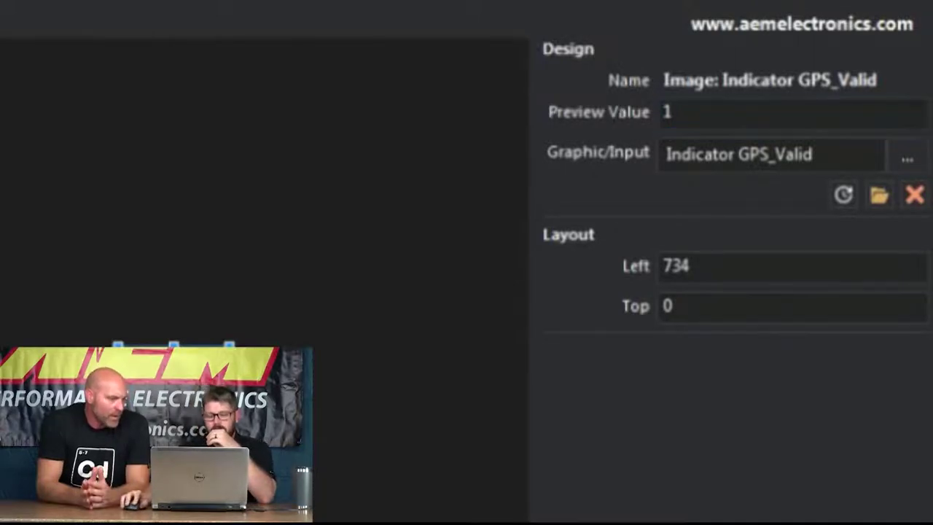
double_click(668, 111)
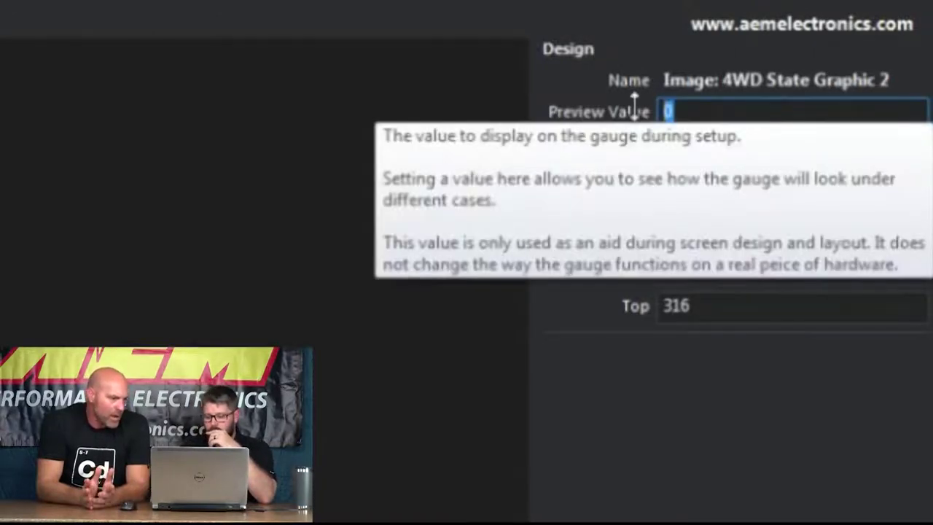
text(1)
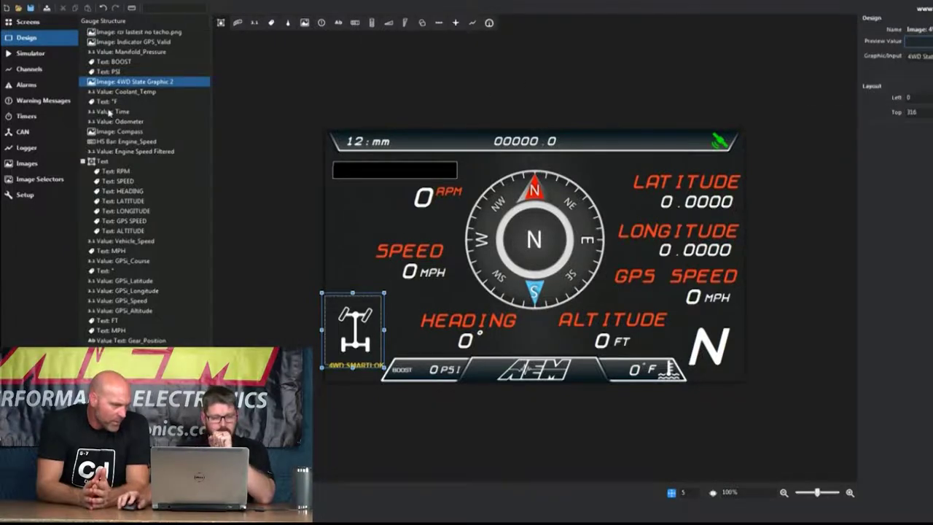
click(42, 73)
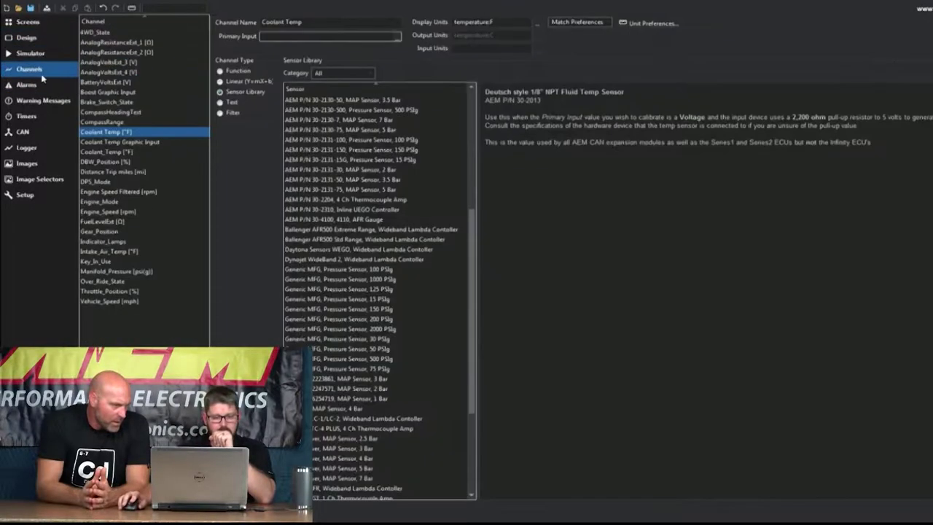
click(29, 182)
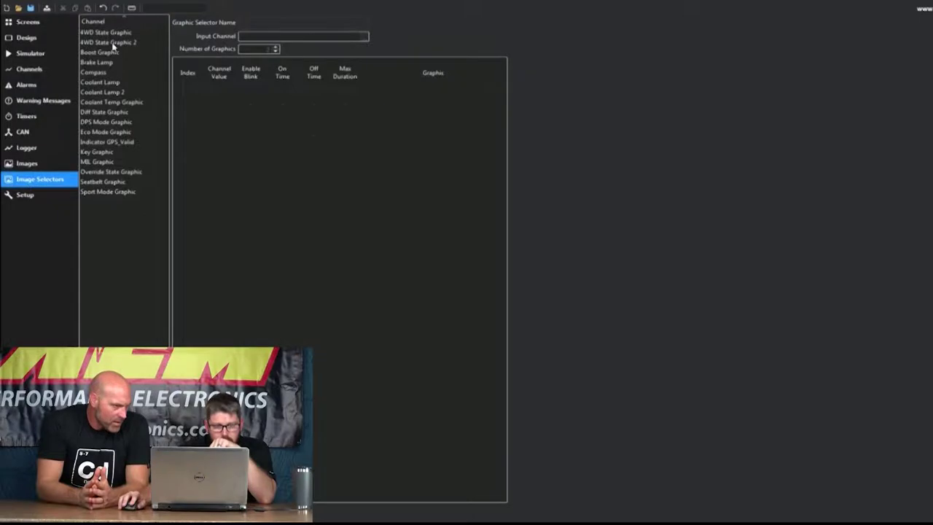
Step: Select 4WD State Graphic 2 to show its 4WD_State input and awd off/on images
click(109, 43)
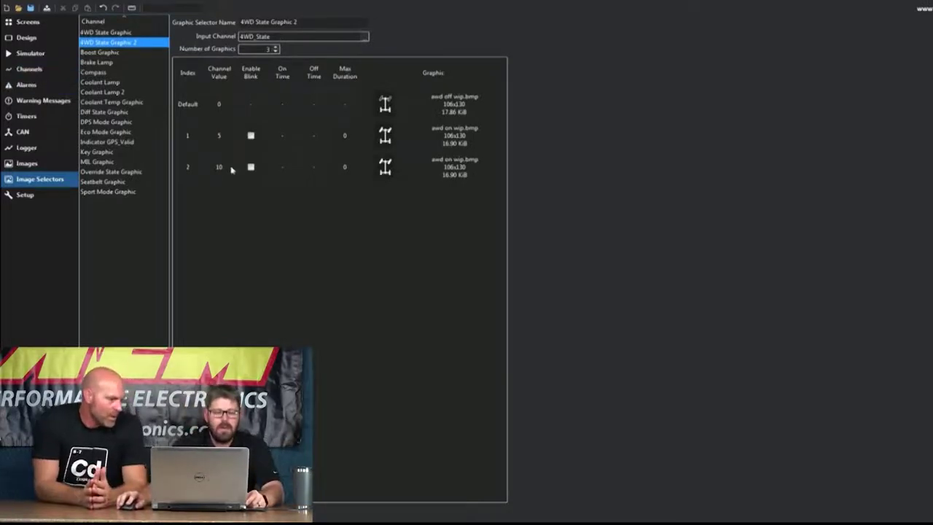
click(35, 23)
double_click(860, 78)
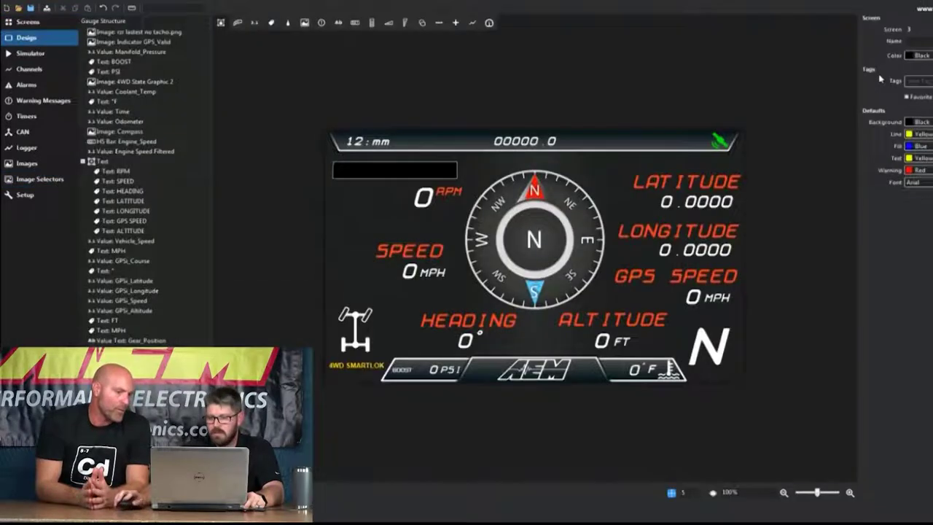
click(356, 334)
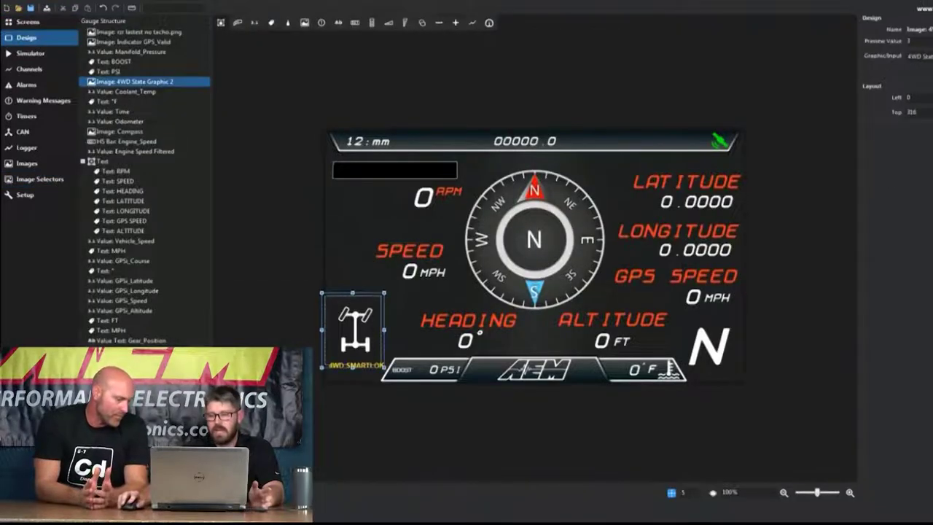
click(910, 41)
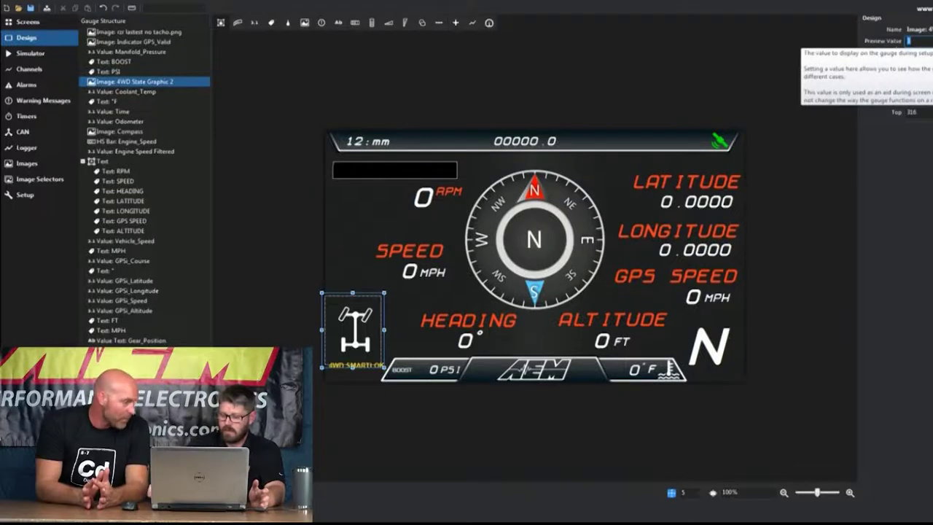
text(5)
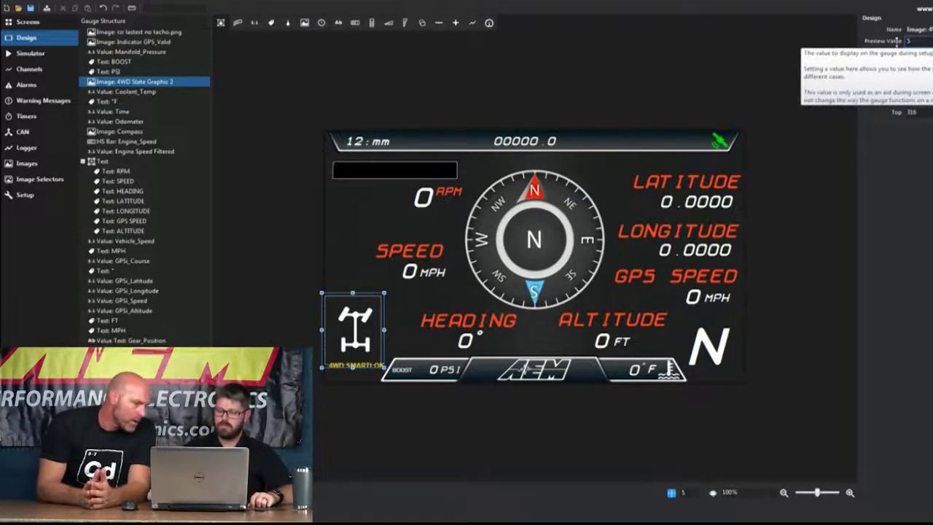
text(0)
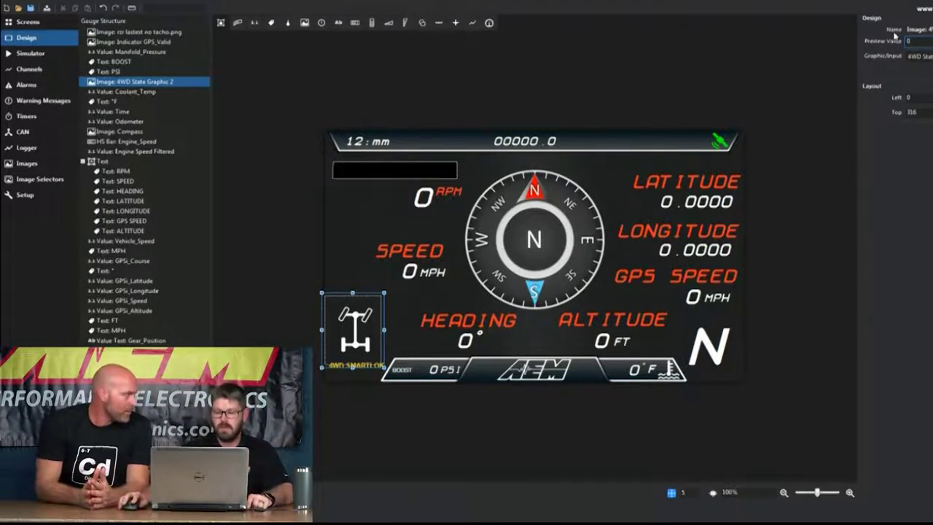
click(690, 106)
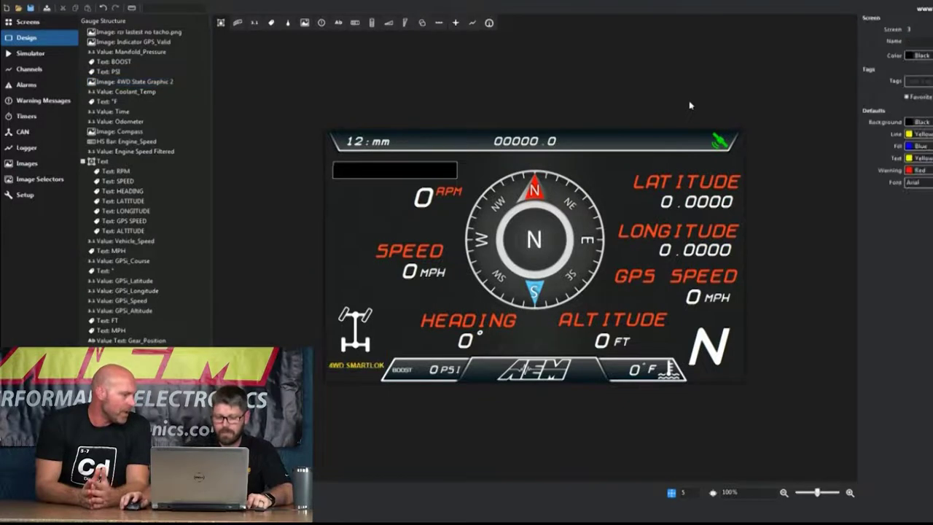
click(379, 367)
click(339, 456)
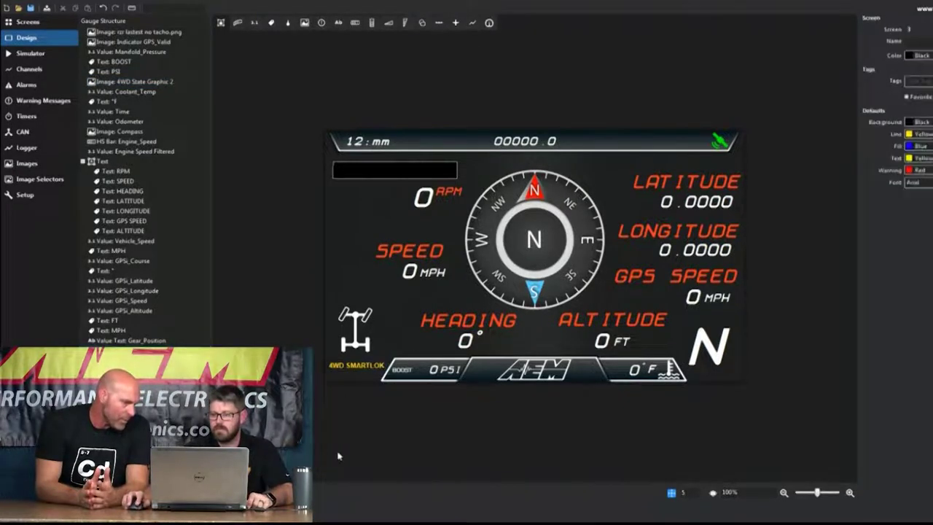
Step: Change the 4-Yellow shift light limit from 7555 to 5, then review Speed/Odometer and Lap Timing/GPS settings
click(32, 201)
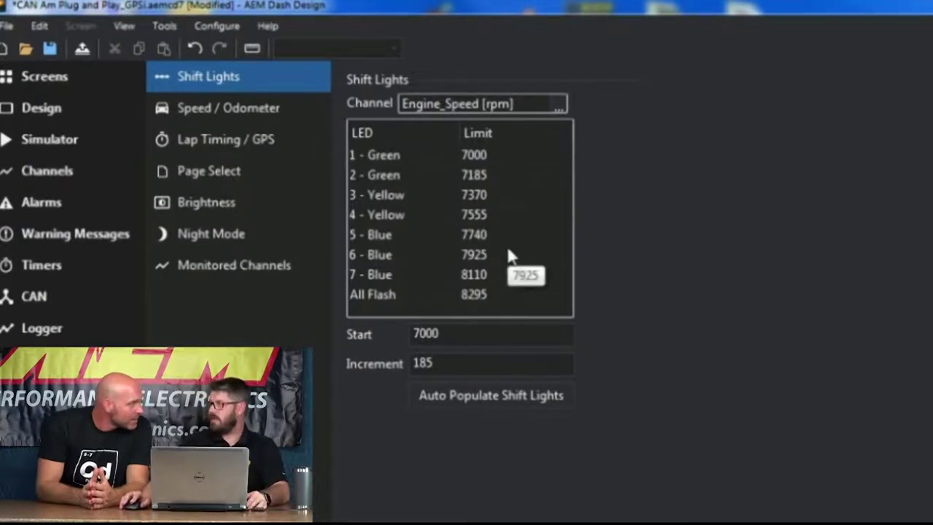
double_click(507, 211)
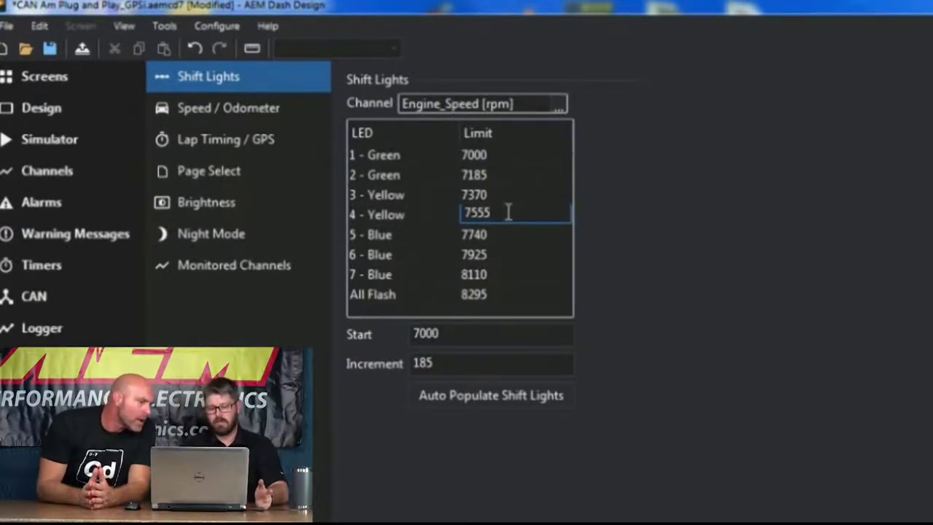
key(BackSpace)
key(BackSpace)
key(BackSpace)
key(BackSpace)
text(5)
key(Return)
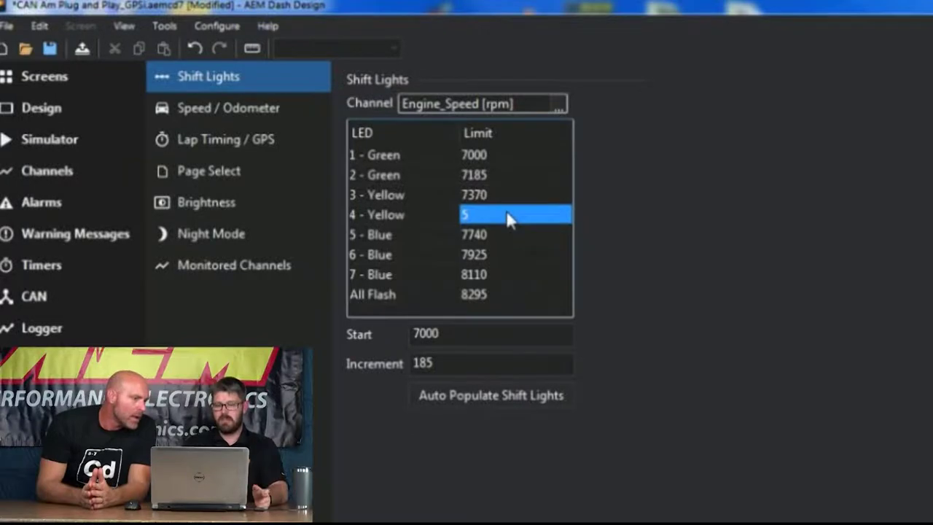
click(286, 115)
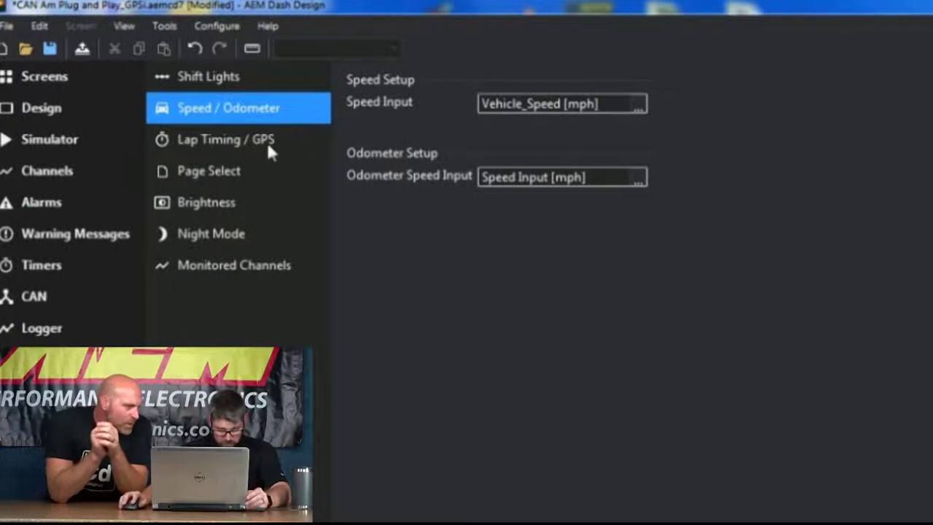
click(247, 149)
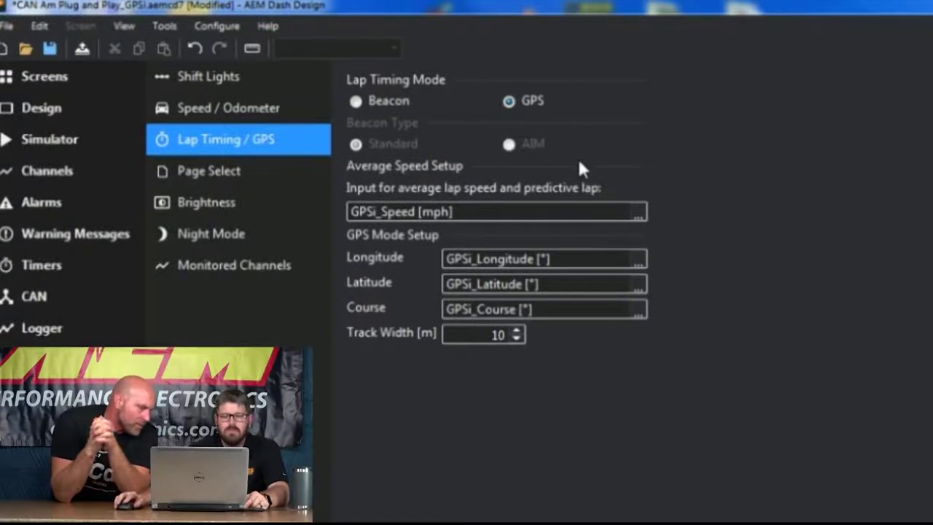
Step: Compare Beacon and GPS lap timing modes, leave it on GPS, and view Page Select Source
click(358, 102)
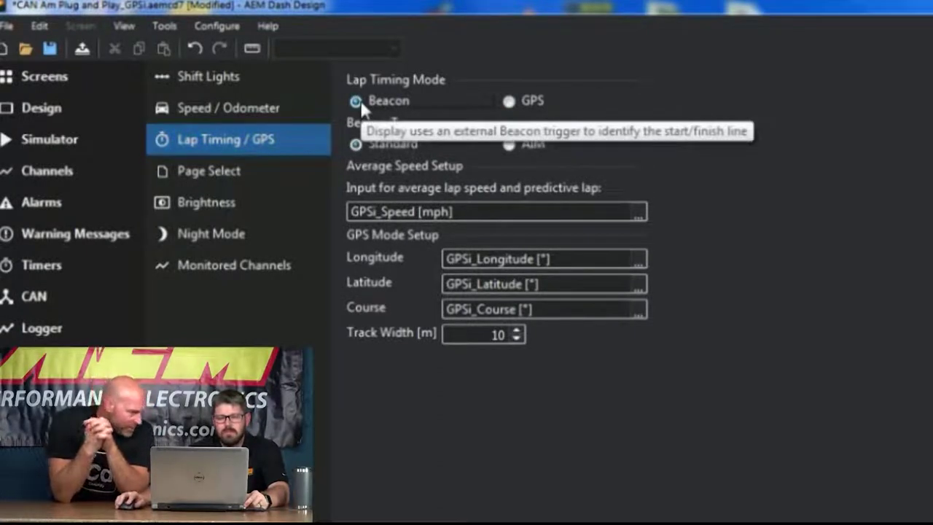
click(521, 107)
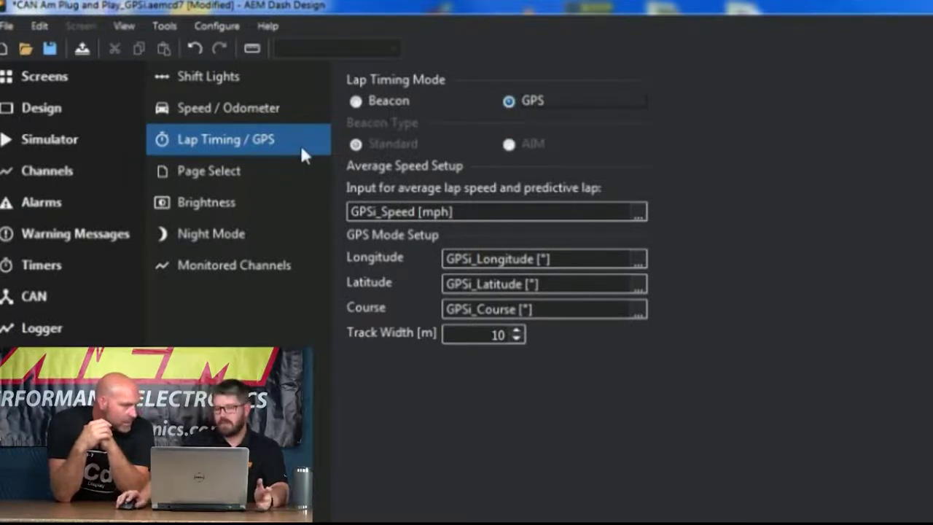
click(362, 103)
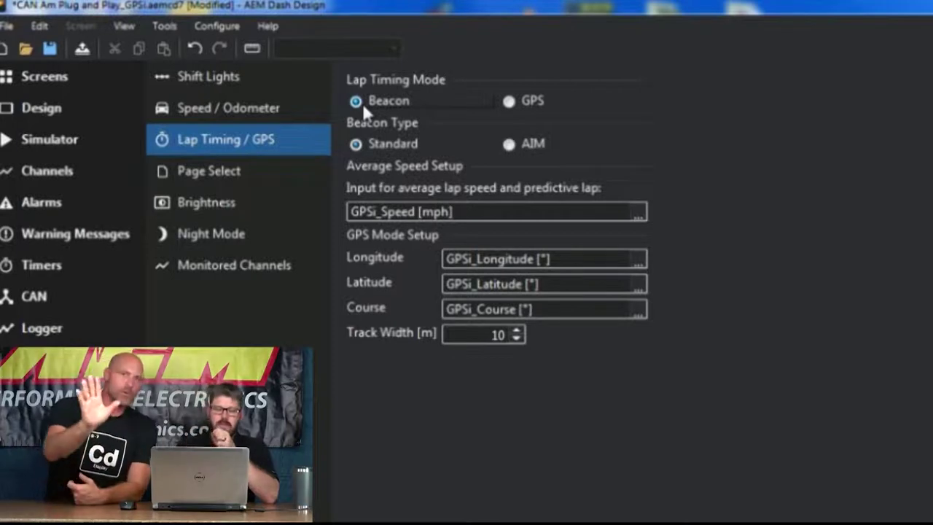
click(508, 102)
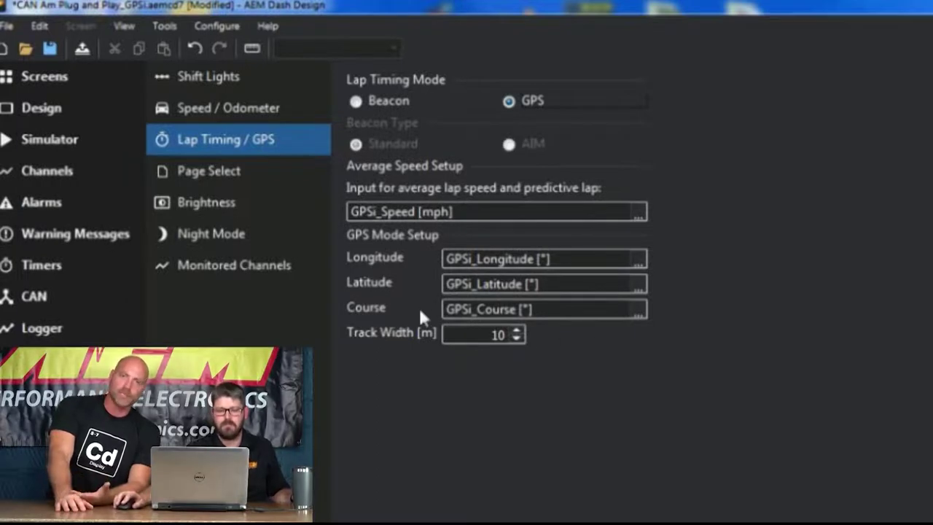
mouse_move(421, 317)
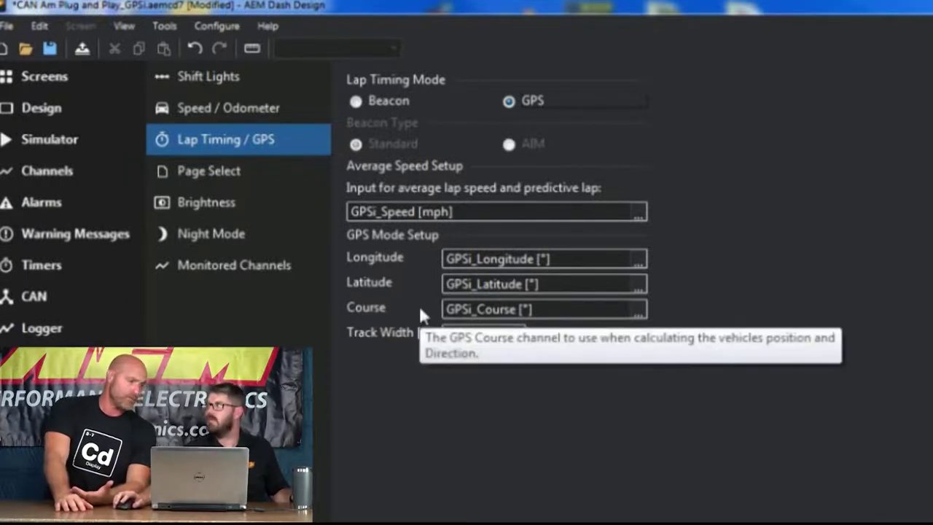
click(211, 172)
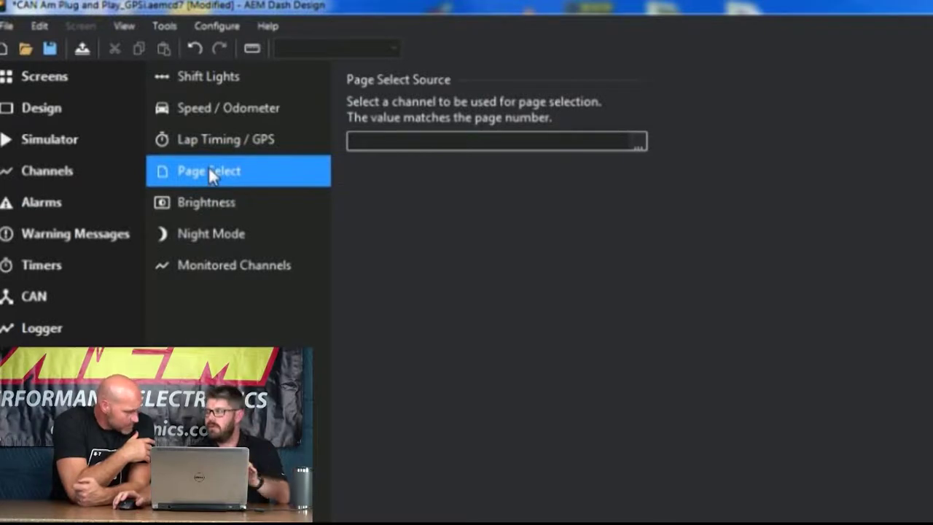
Step: Review the Brightness levels, then the Night Mode trigger and Monitored Channels settings
click(195, 211)
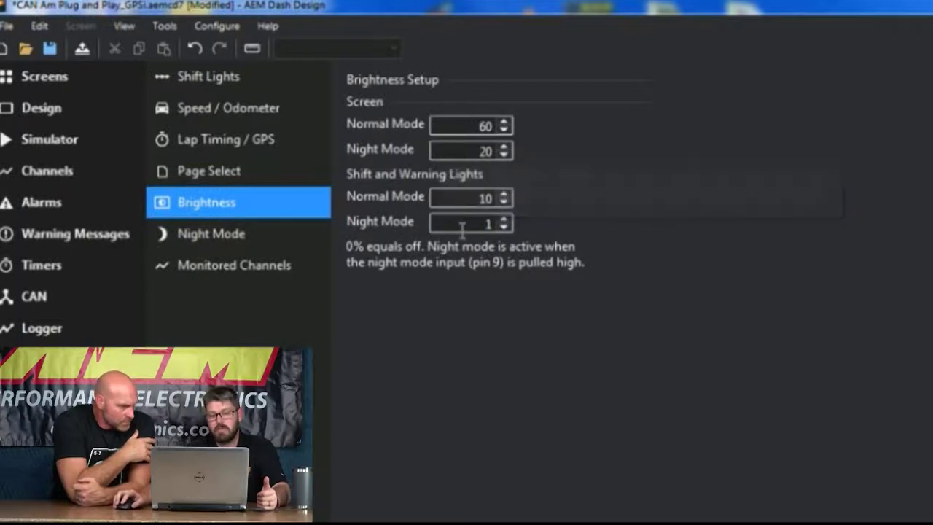
mouse_move(462, 228)
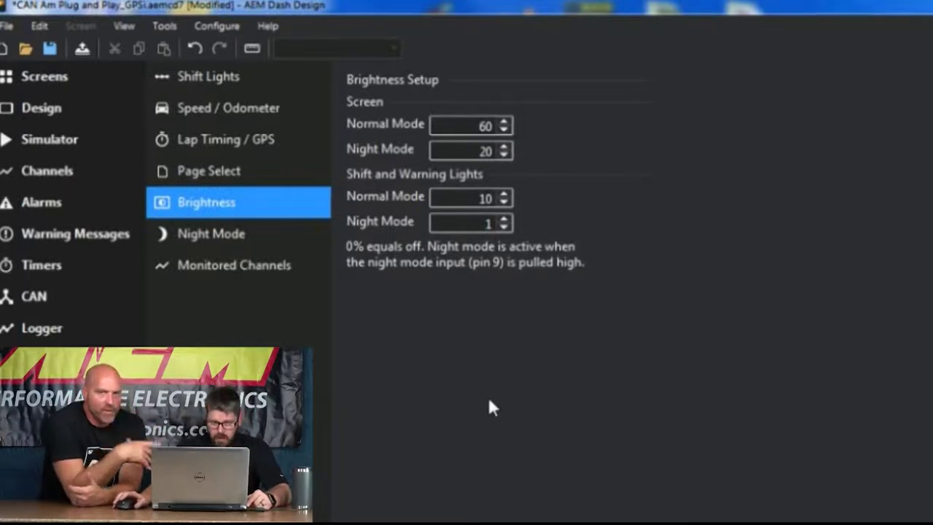
click(268, 239)
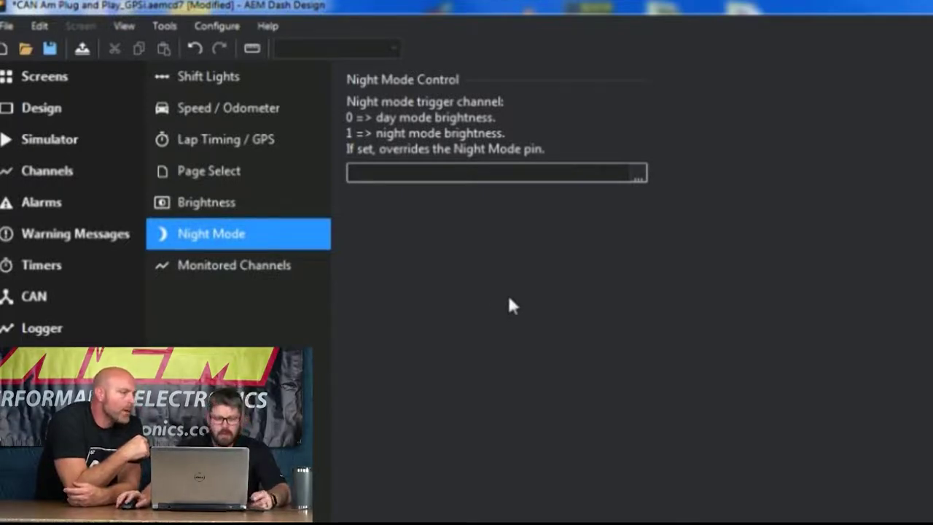
click(197, 267)
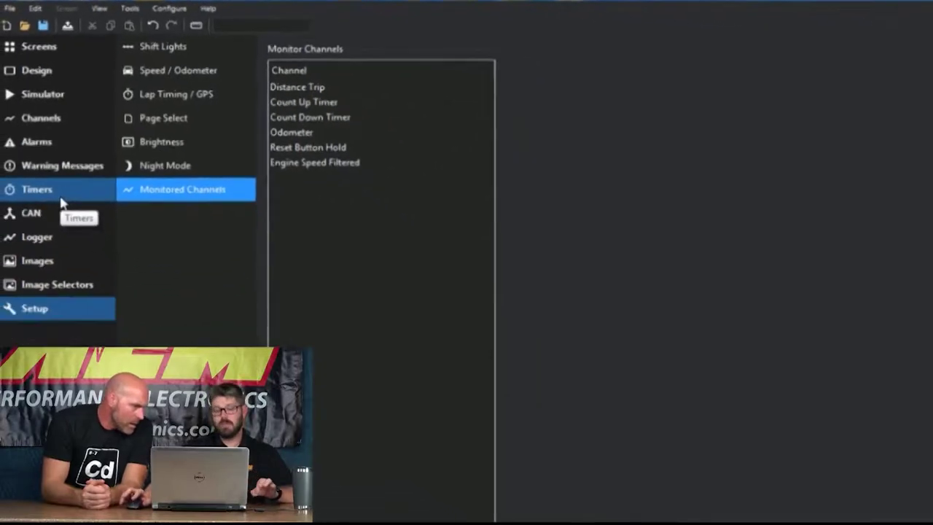
Step: Go to the Timers page from the left navigation
click(61, 198)
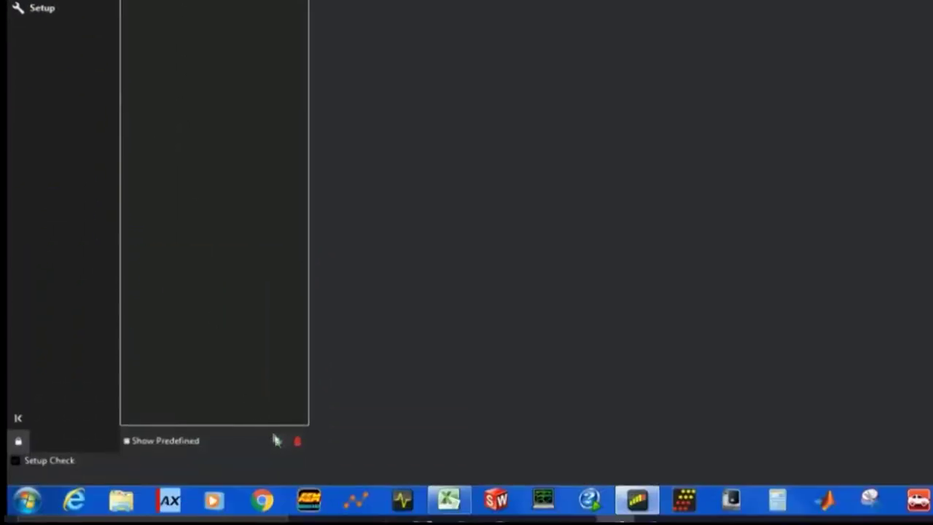
Step: Add Timer 1 using the Distance Timer quick-setup preset at 0.25 miles
click(275, 439)
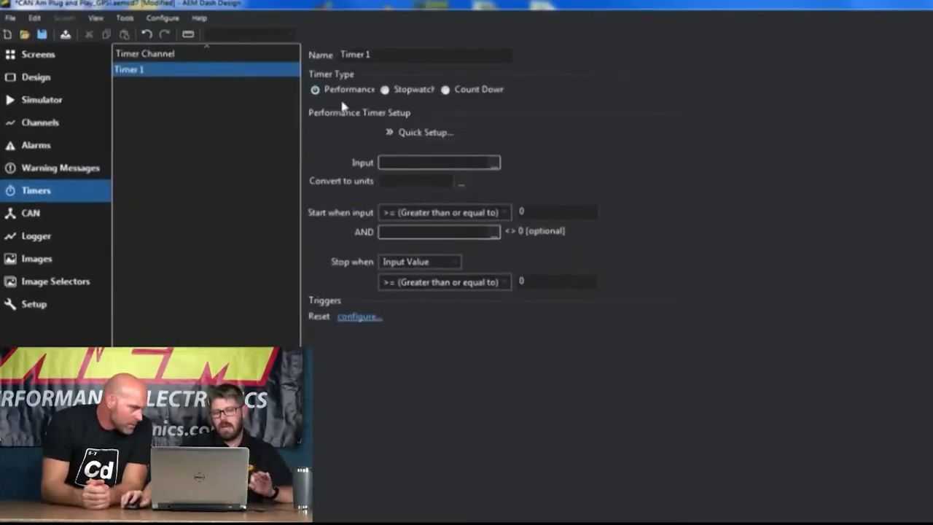
click(390, 132)
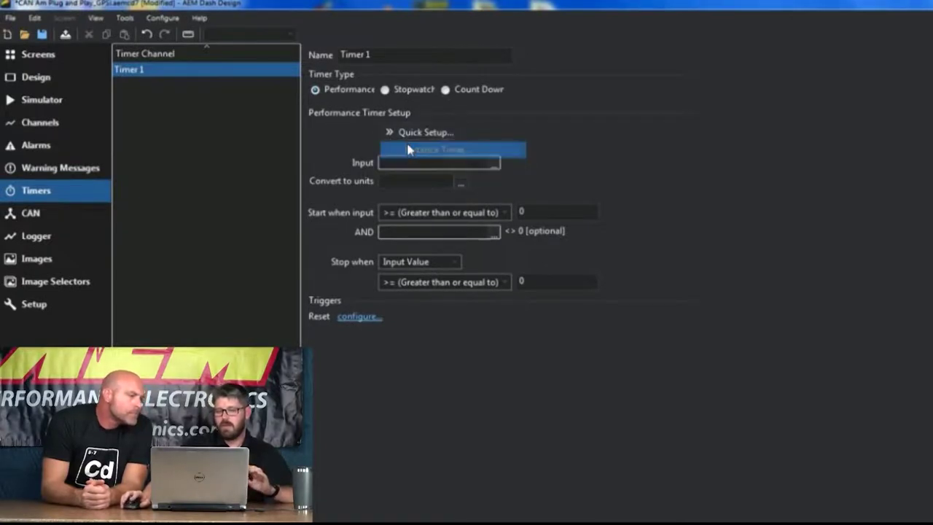
click(408, 149)
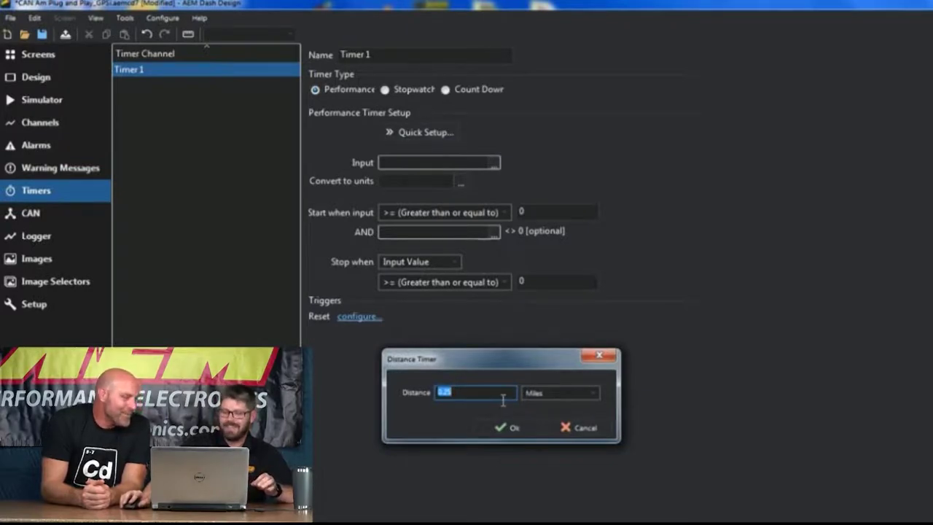
click(508, 428)
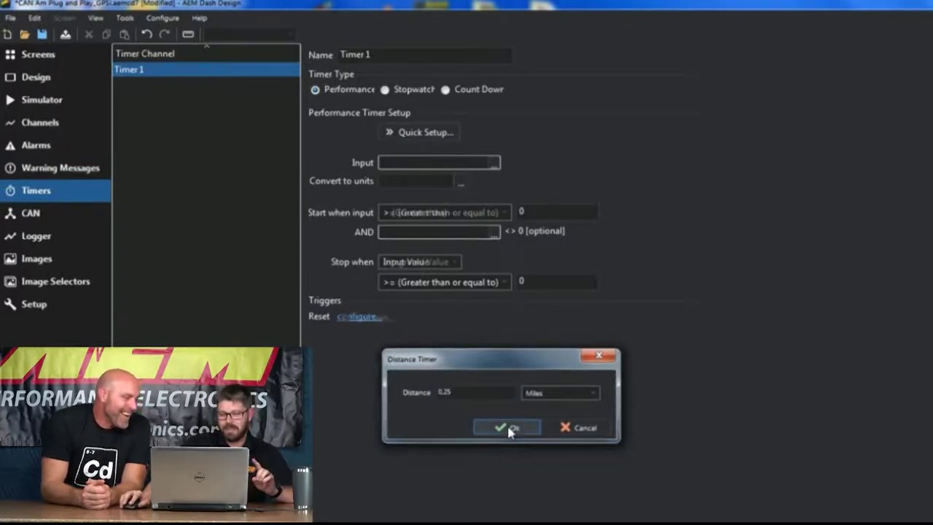
click(493, 232)
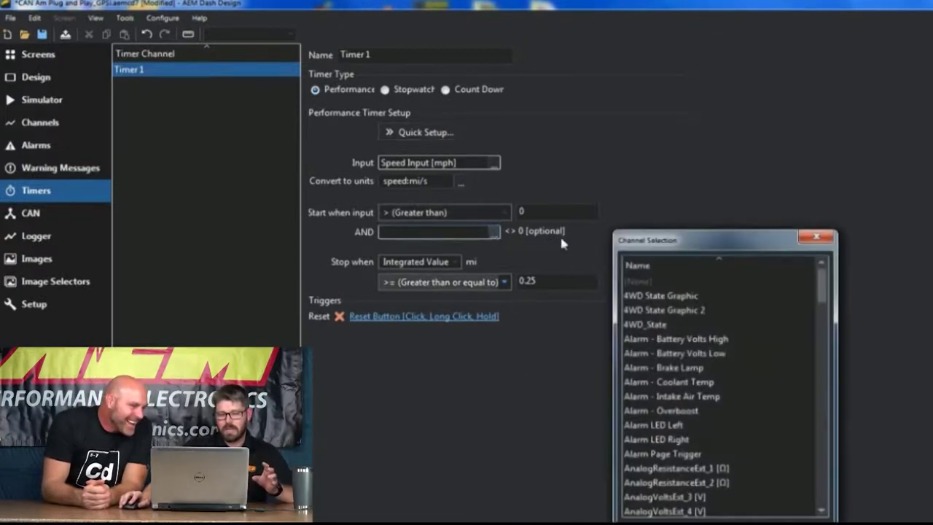
Step: Reconfigure Timer 1 with the Speed Range Timer preset from 0 to 60 mph
click(817, 236)
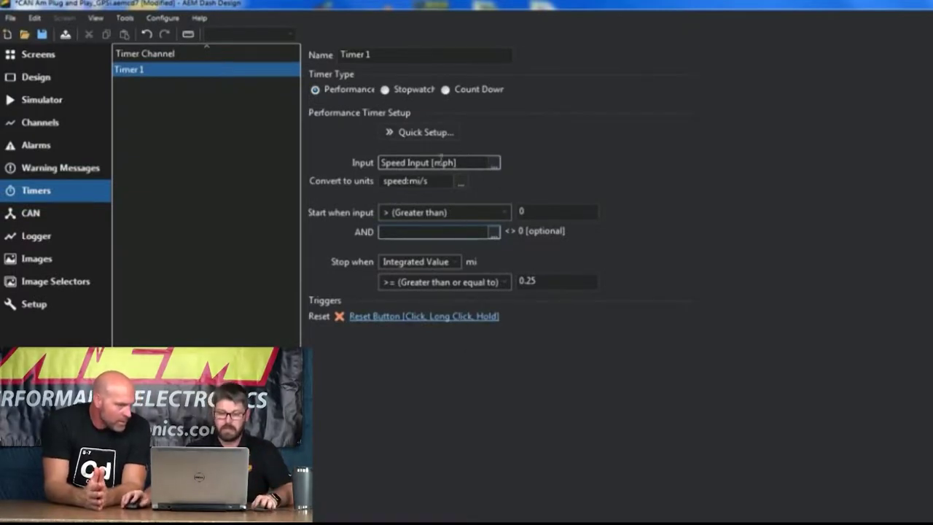
click(425, 136)
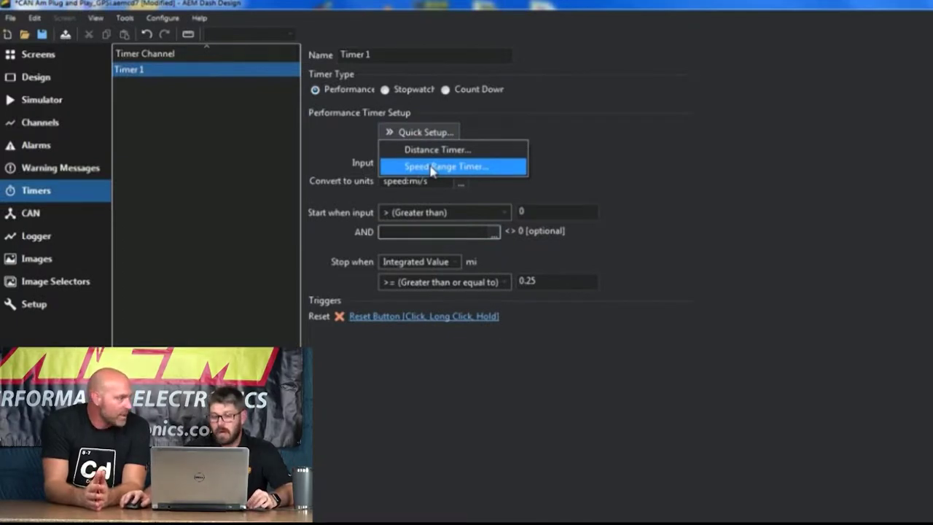
click(432, 168)
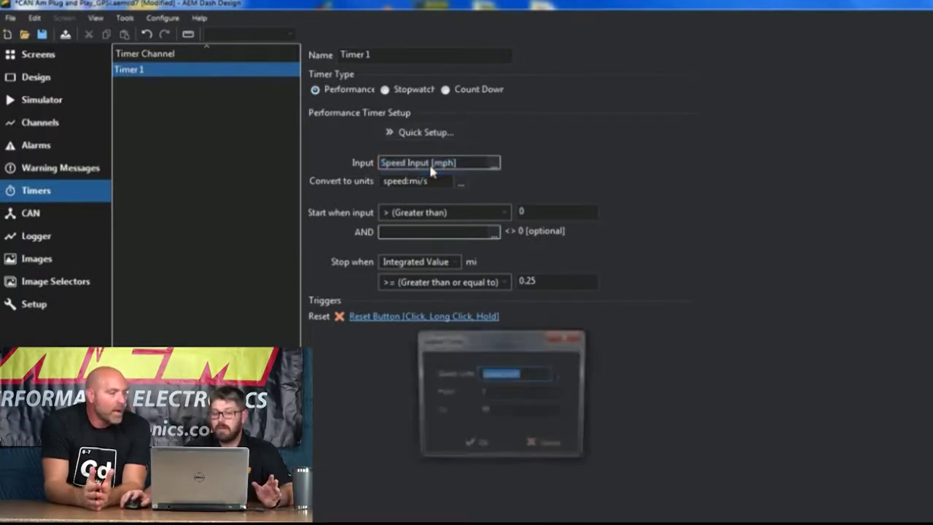
click(481, 447)
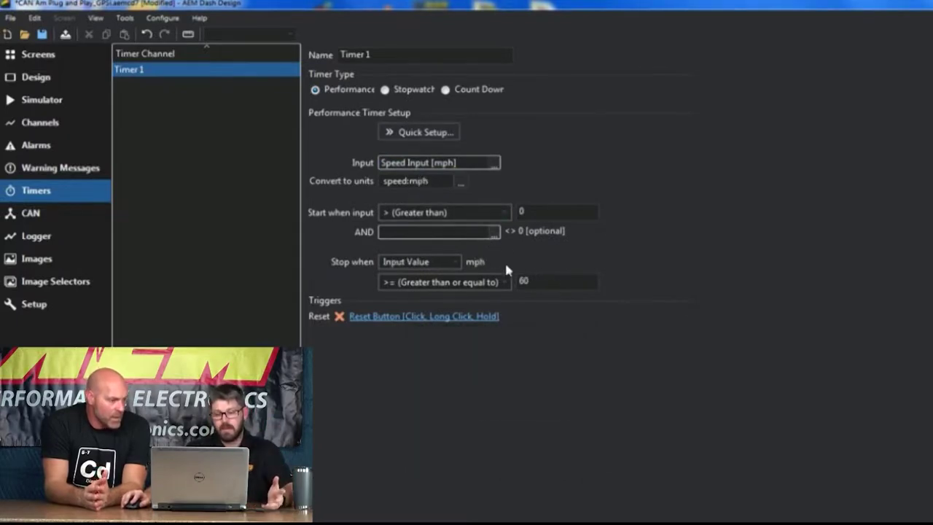